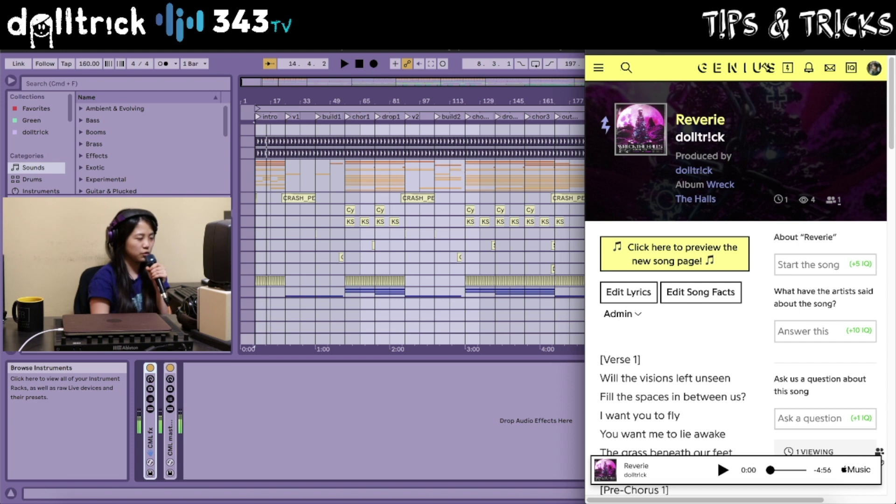
Read the first verse and pre-chorus of the "Reverie" lyrics on the Genius page.
scroll(822, 148, "down", 3)
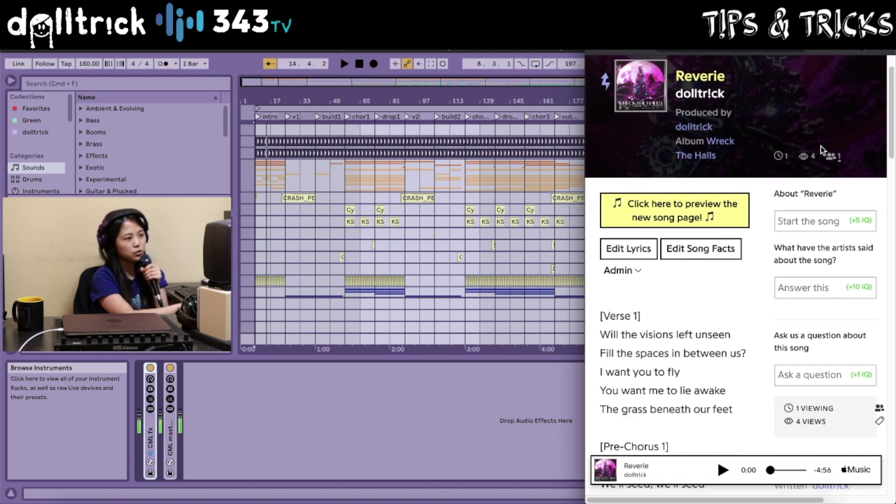
scroll(822, 149, "down", 8)
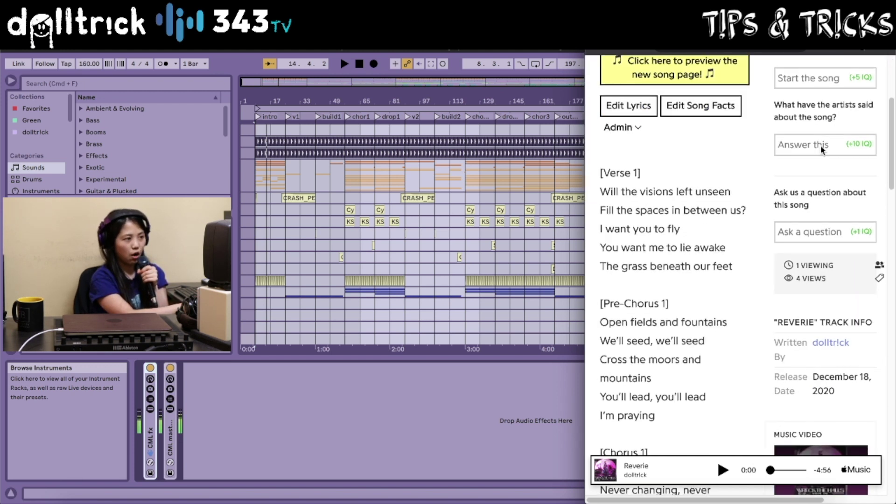
scroll(821, 149, "up", 2)
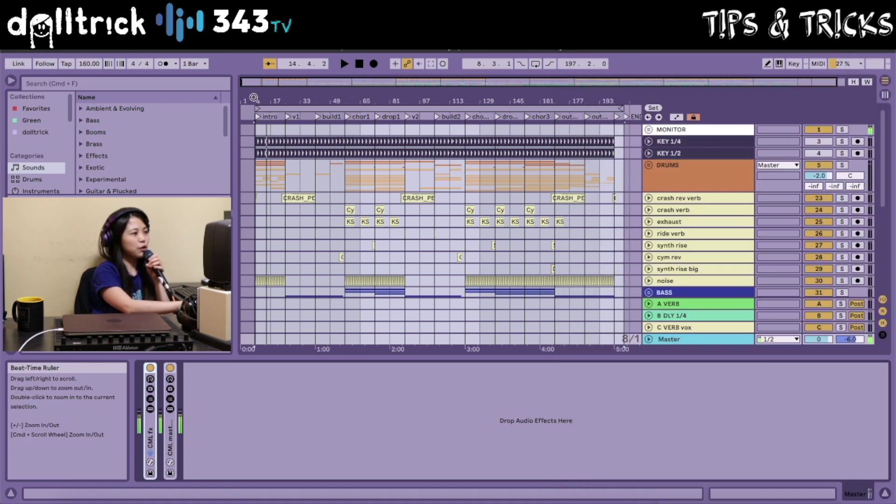
Place the insert marker at 8.3.1 on the DRUMS track, just before the intro, and start playback.
left_click_drag(269, 87, 267, 139)
left_click_drag(259, 95, 272, 135)
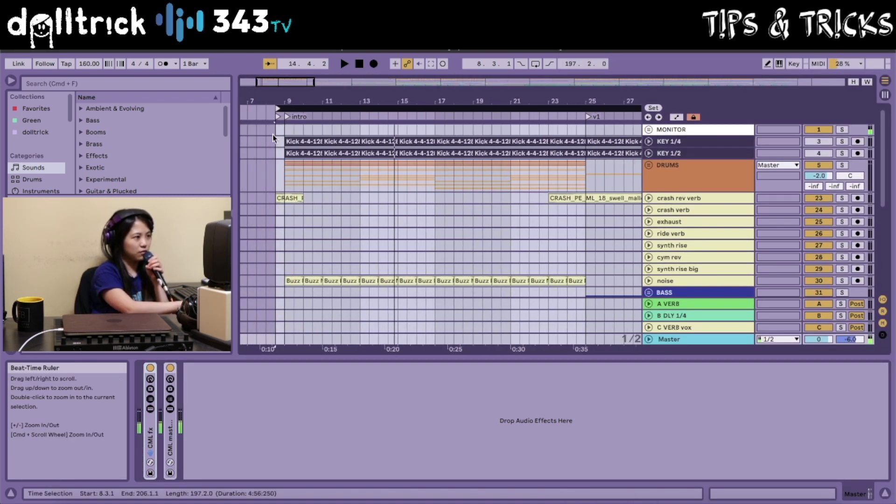
left_click(275, 177)
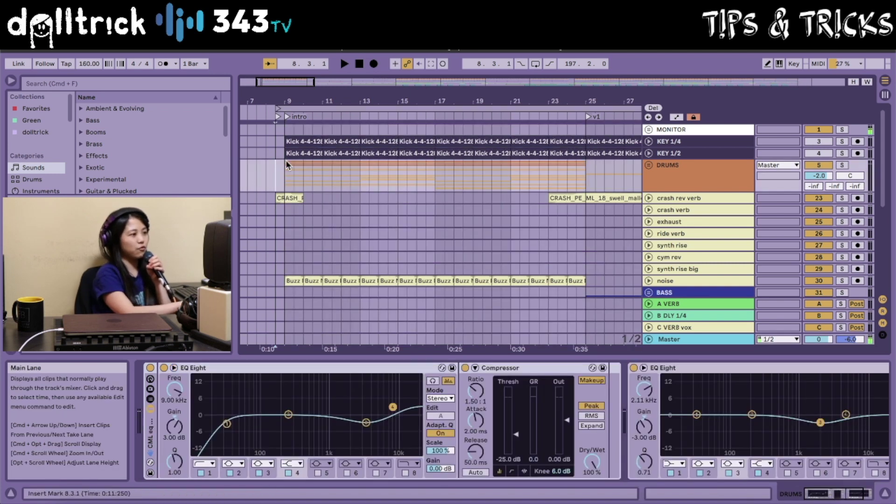
key("space")
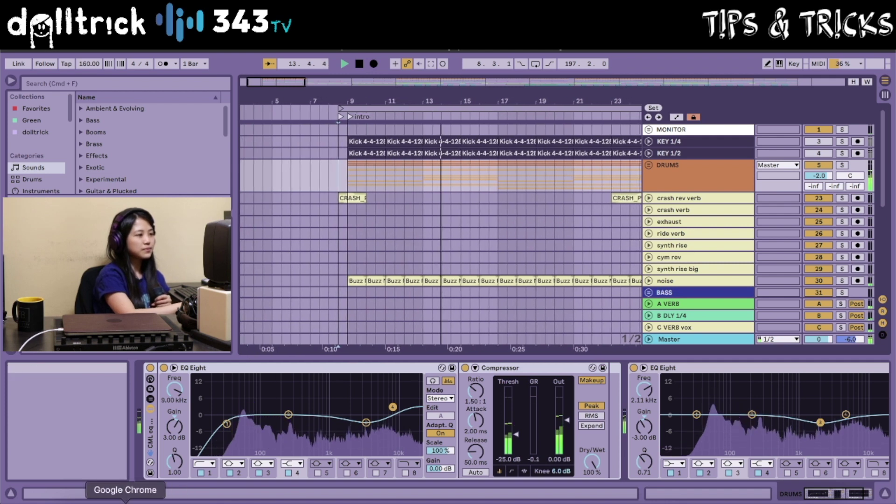
Switch to Google Chrome and follow the Verse 1 and Pre-Chorus 1 lyrics alongside the playing arrangement.
left_click(125, 502)
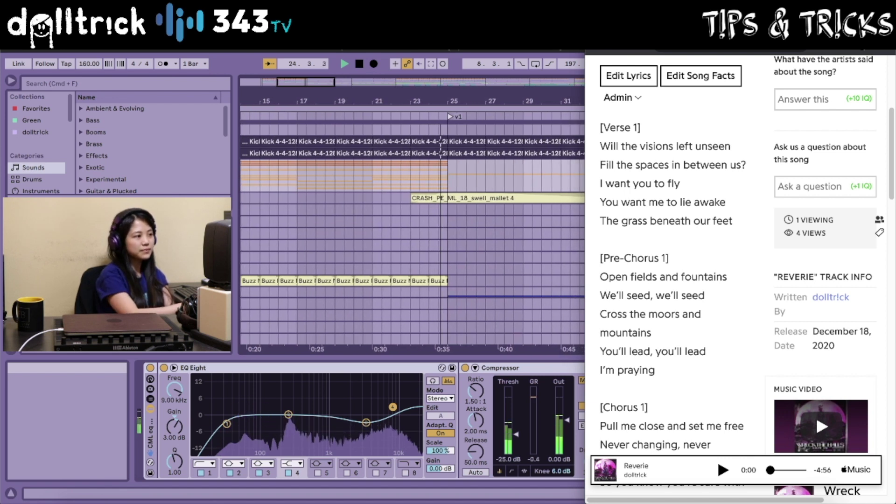
scroll(461, 263, "down", 1)
scroll(459, 259, "down", 5)
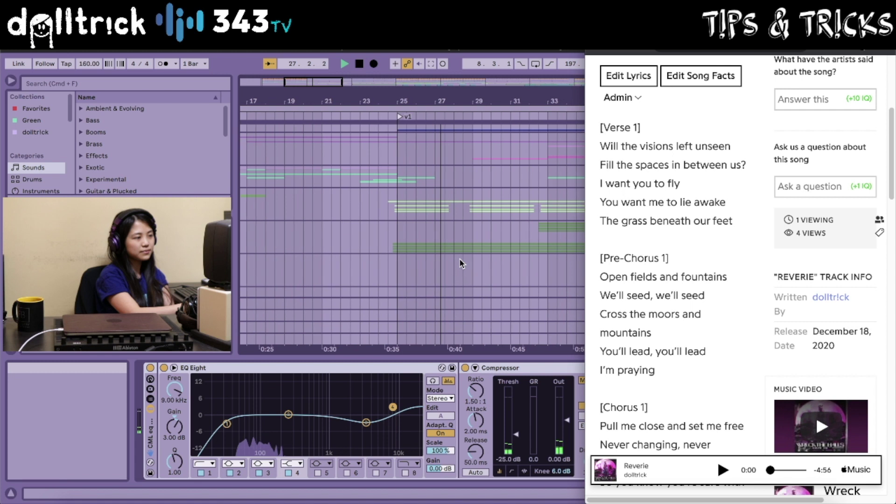
scroll(665, 287, "down", 1)
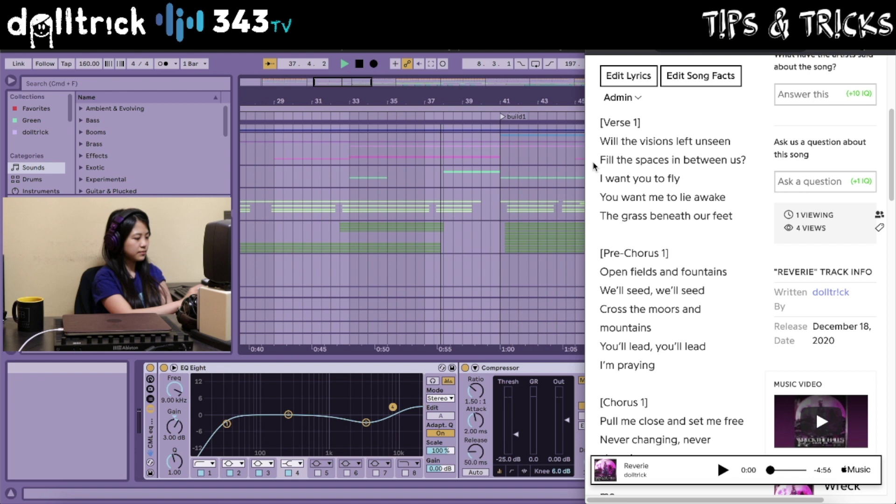
scroll(594, 165, "down", 1)
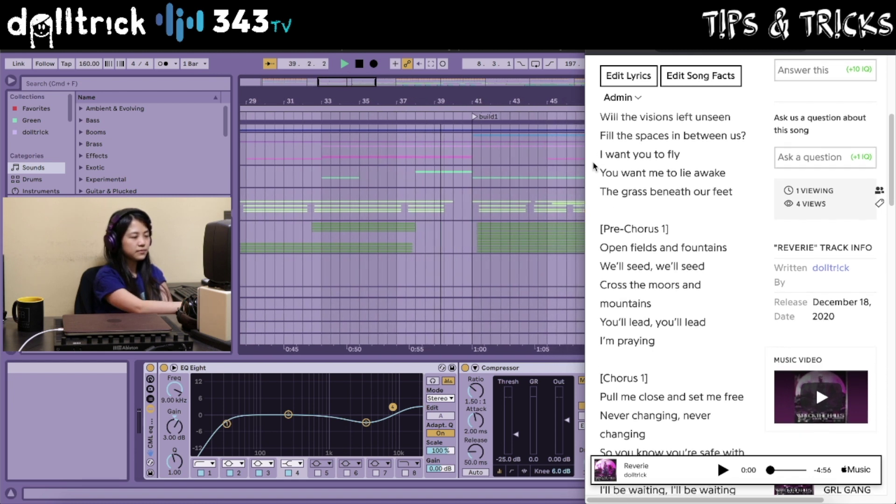
scroll(595, 166, "down", 5)
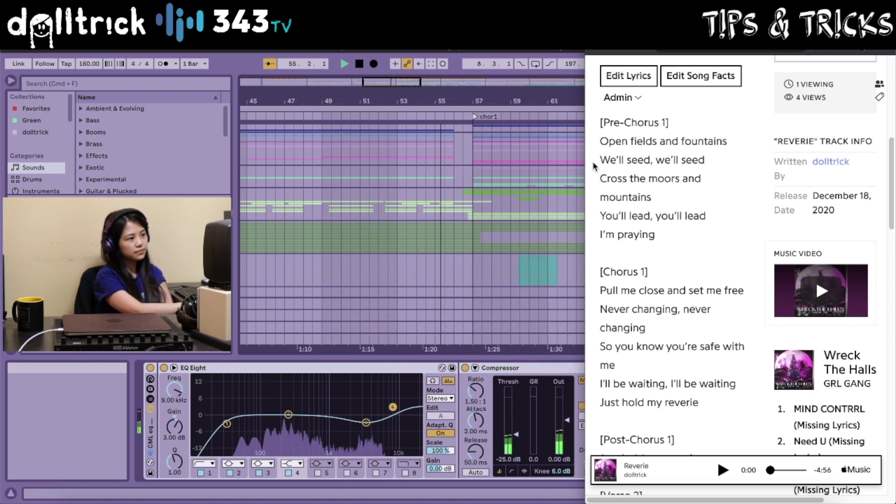
Follow the Chorus 1 and Post-Chorus 1 lyrics while the arrangement plays through chor1 and drop1.
scroll(594, 166, "down", 1)
scroll(594, 166, "down", 5)
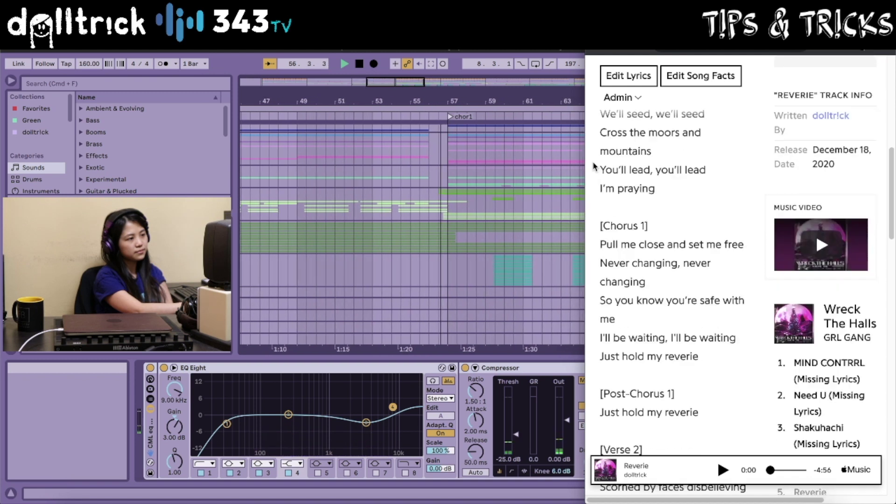
scroll(594, 166, "down", 2)
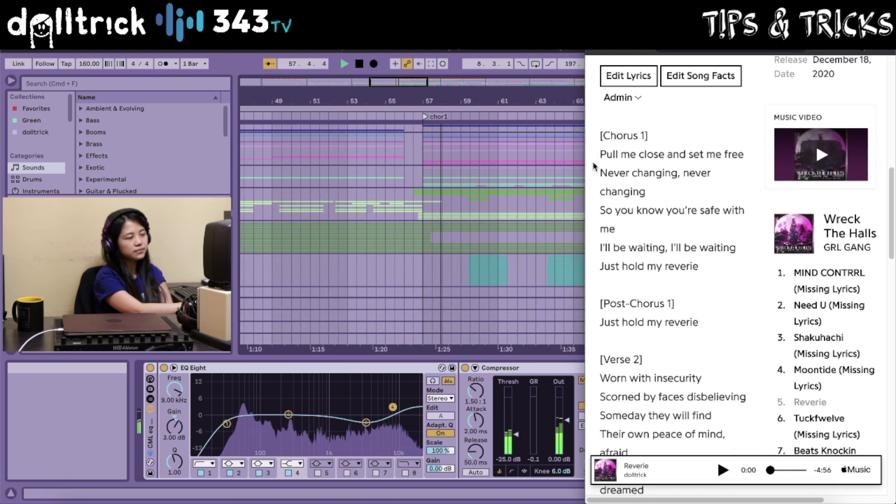
scroll(594, 166, "down", 1)
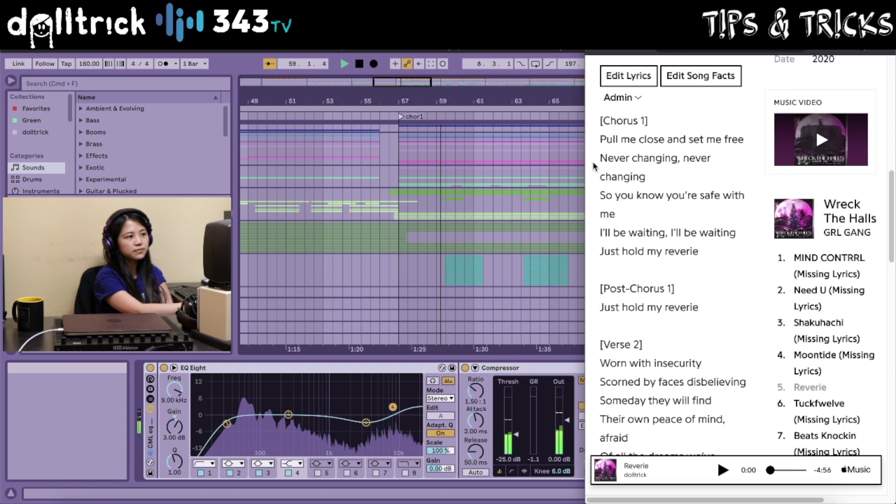
scroll(531, 181, "down", 2)
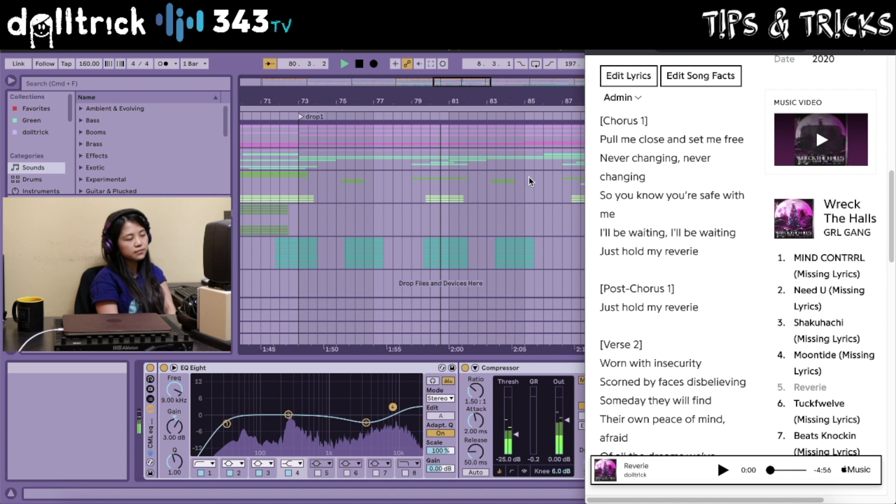
scroll(605, 215, "down", 1)
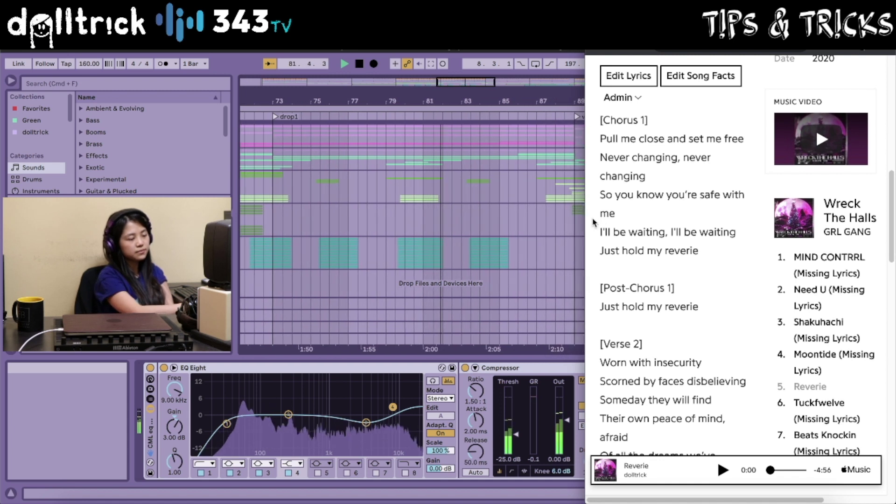
scroll(594, 223, "down", 3)
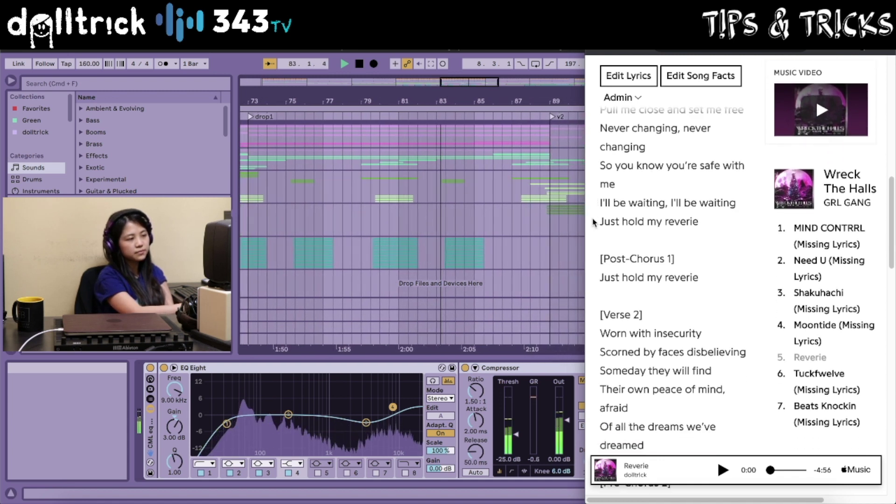
Follow the Verse 2 and Pre-Chorus 2 lyrics as playback moves through v2 into build2.
scroll(593, 223, "down", 5)
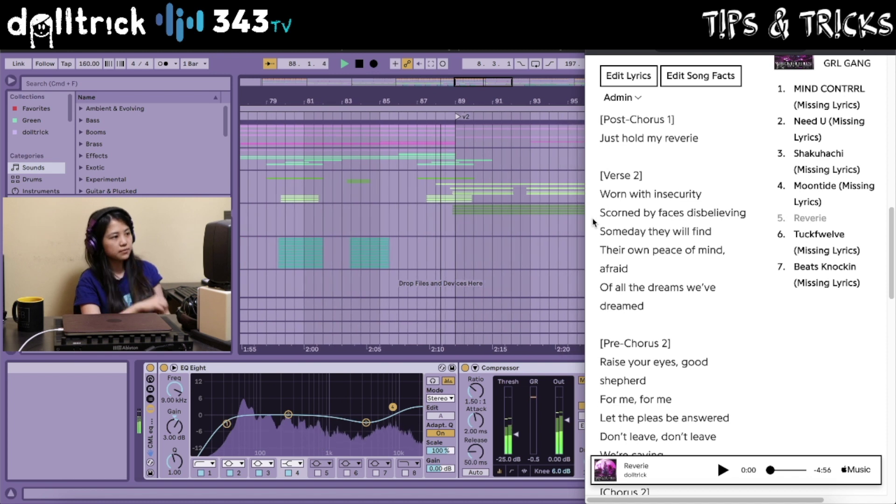
scroll(593, 223, "down", 1)
scroll(594, 223, "down", 3)
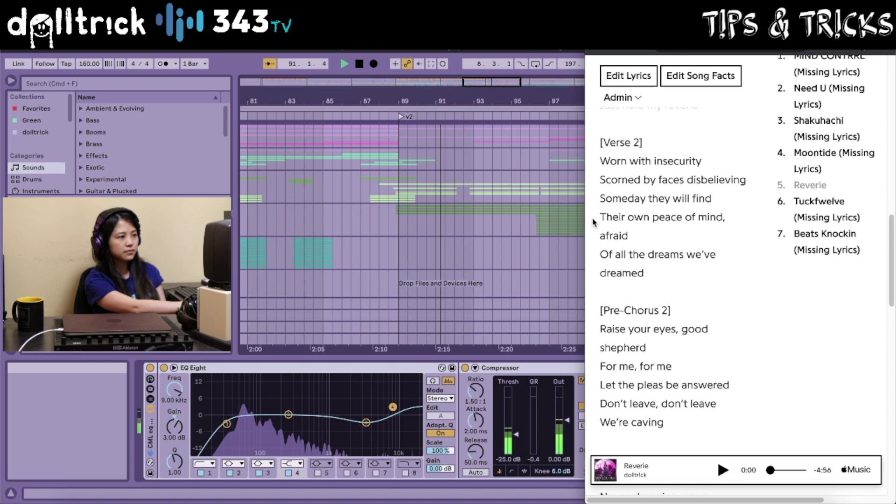
scroll(594, 223, "down", 1)
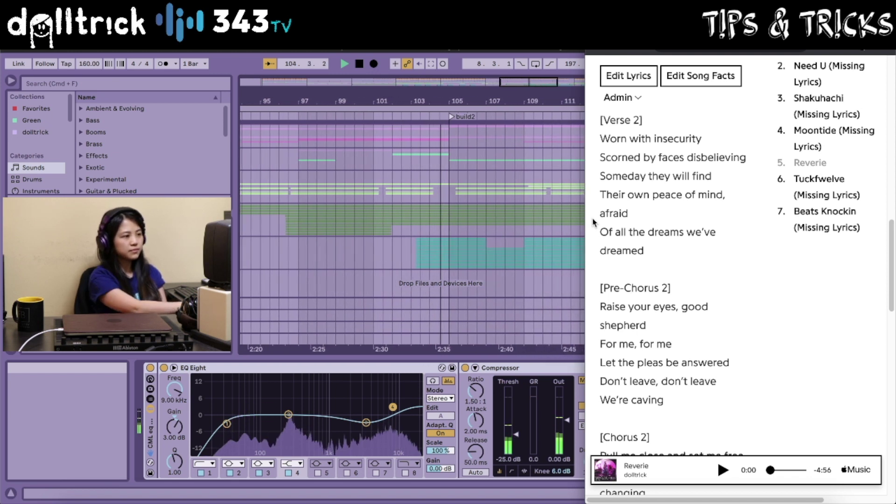
scroll(593, 222, "down", 3)
scroll(594, 222, "down", 1)
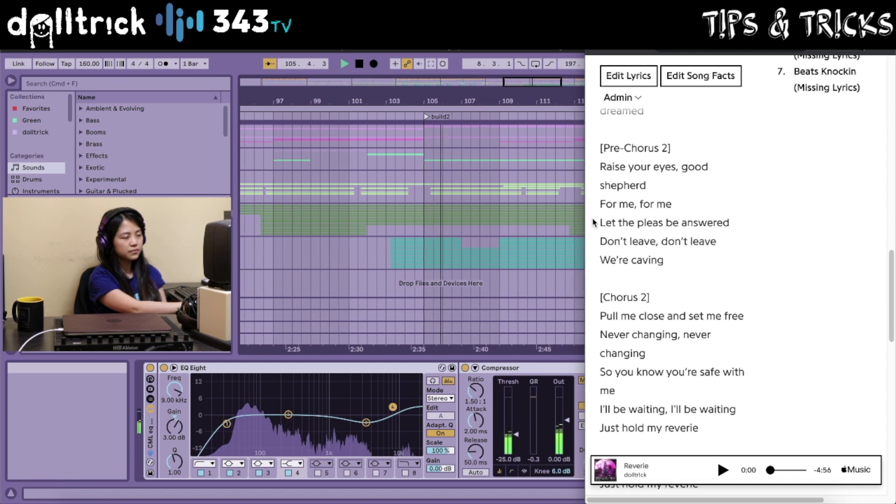
Follow the remaining lyrics from Chorus 2 through Chorus 3 and the Tag during playback.
scroll(594, 222, "down", 1)
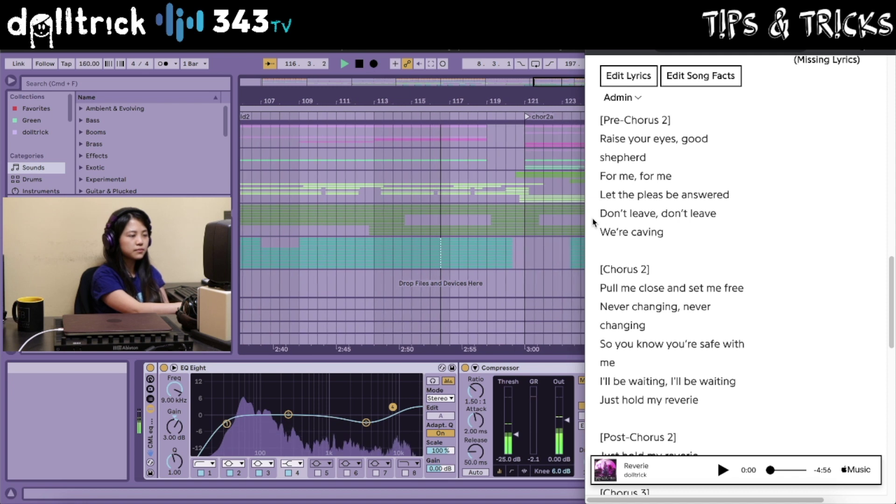
scroll(594, 223, "down", 3)
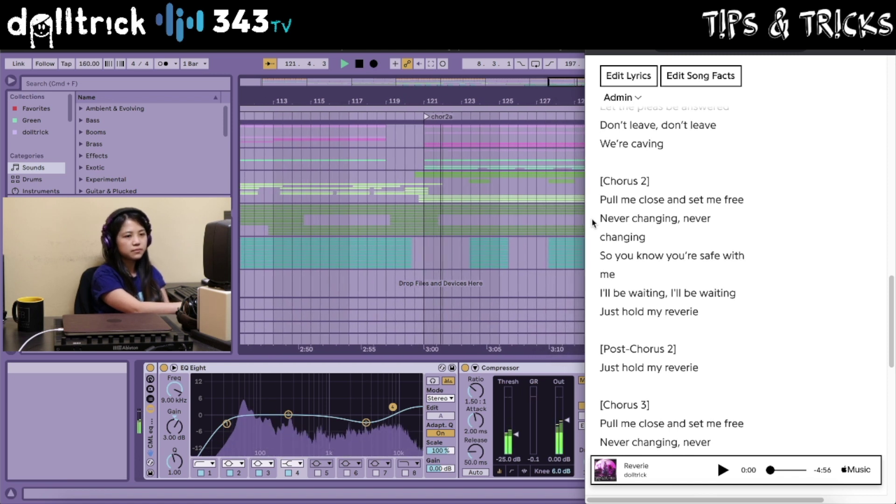
scroll(594, 223, "down", 2)
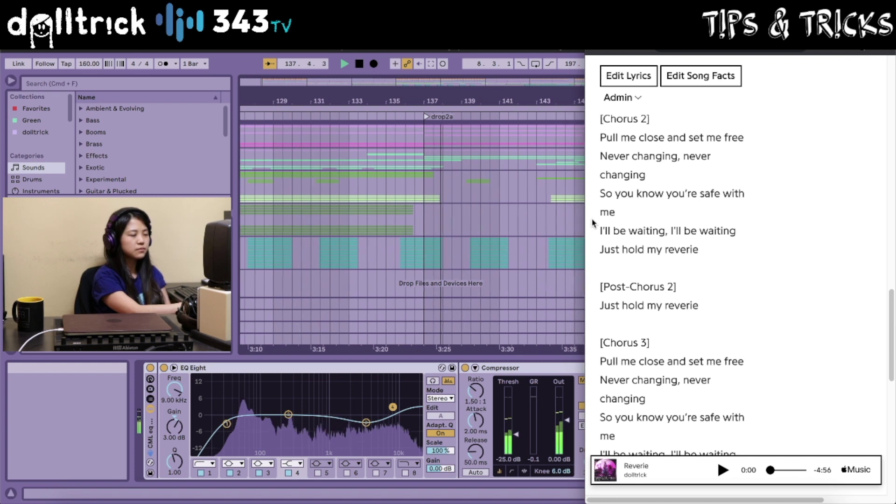
scroll(593, 223, "down", 3)
scroll(593, 223, "down", 4)
scroll(594, 223, "down", 1)
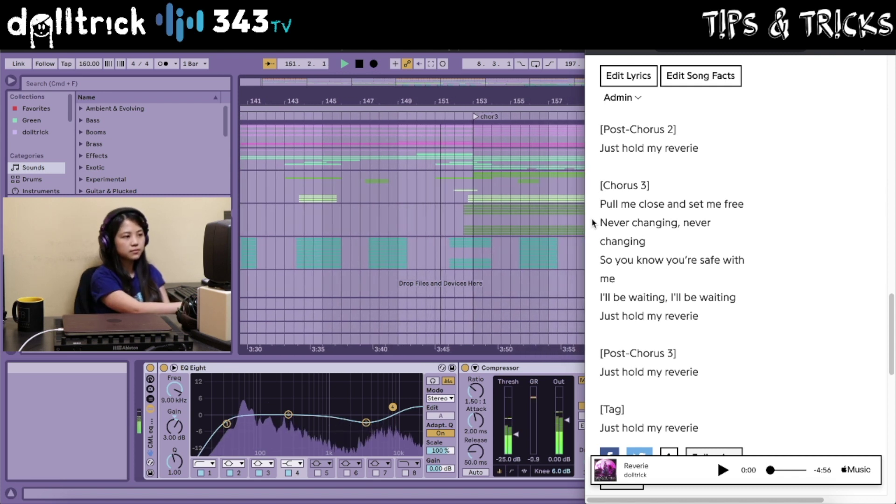
scroll(592, 223, "down", 1)
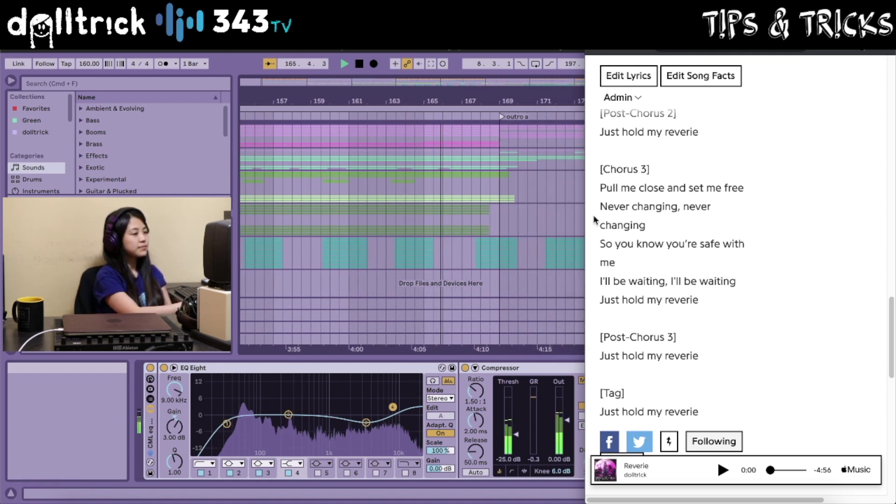
Examine the outro sections up to the END marker, from the kick and drum tracks down to the vocal groups.
scroll(542, 236, "up", 2)
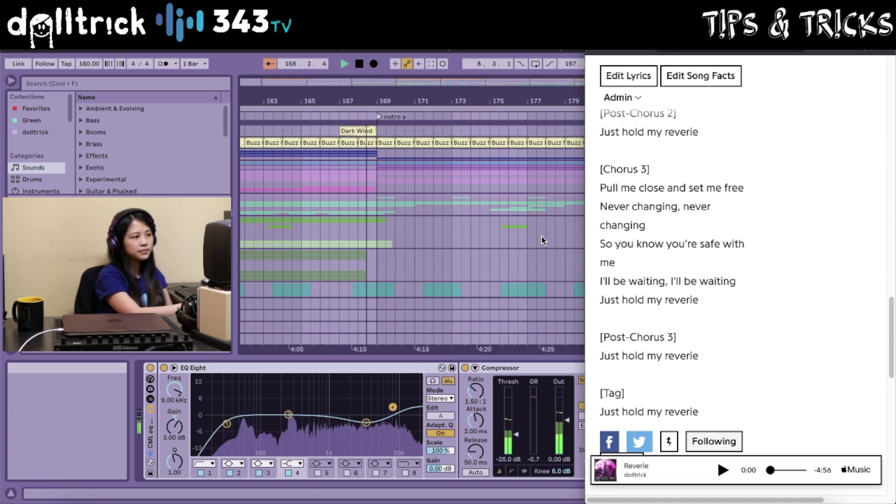
scroll(542, 236, "up", 4)
scroll(541, 236, "up", 5)
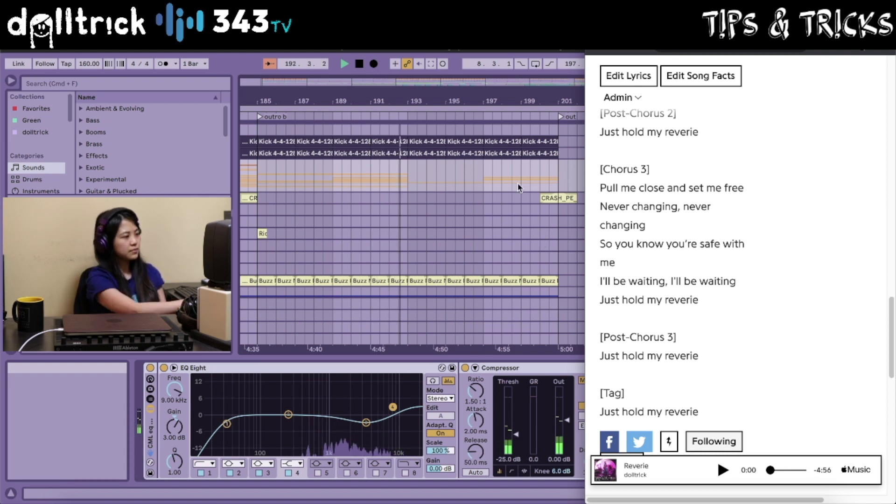
scroll(522, 199, "right", 4)
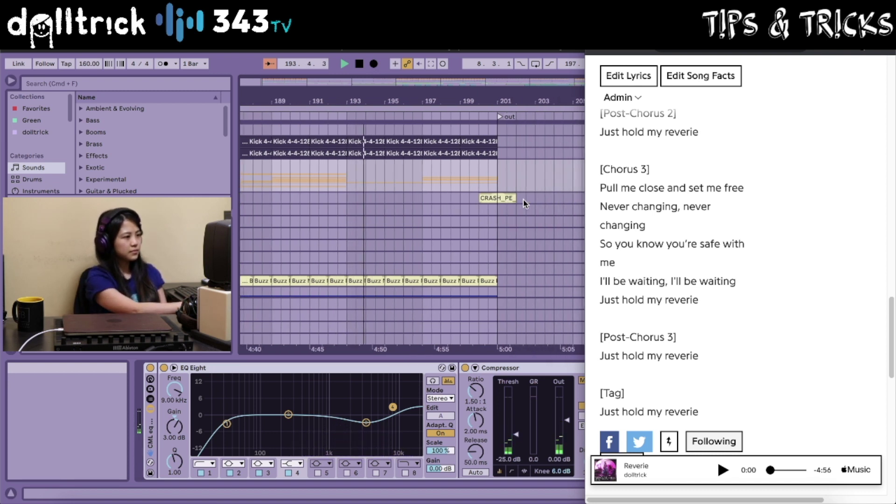
scroll(525, 204, "right", 3)
scroll(525, 203, "right", 1)
scroll(525, 203, "down", 2)
scroll(525, 203, "down", 3)
scroll(525, 204, "down", 3)
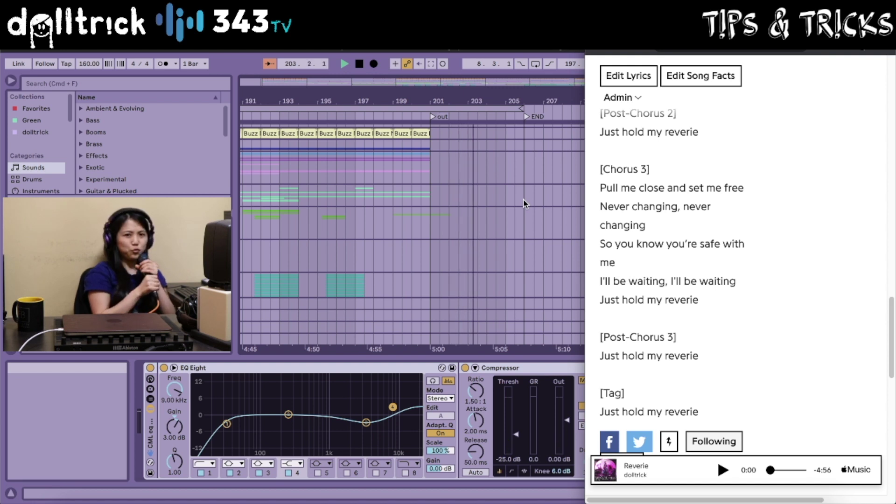
Return to Ableton Live, place the insert marker at 109.1.1 on VOX MAIN in the build2 section, and stop playback.
left_click(524, 204)
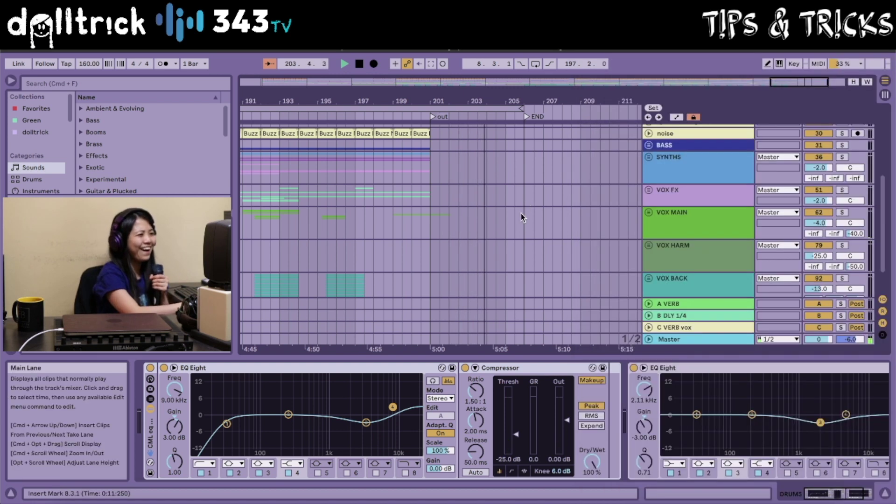
left_click(670, 340)
left_click_drag(327, 100, 329, 77)
left_click(379, 220)
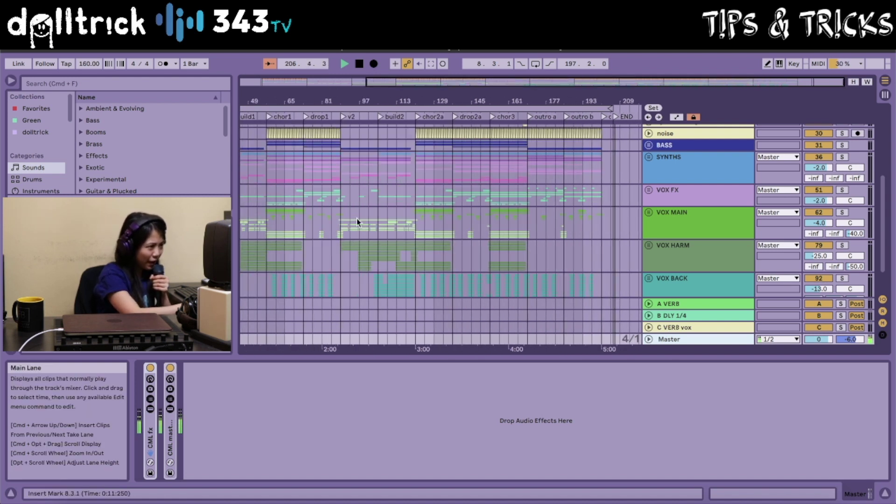
left_click(384, 222)
key("space")
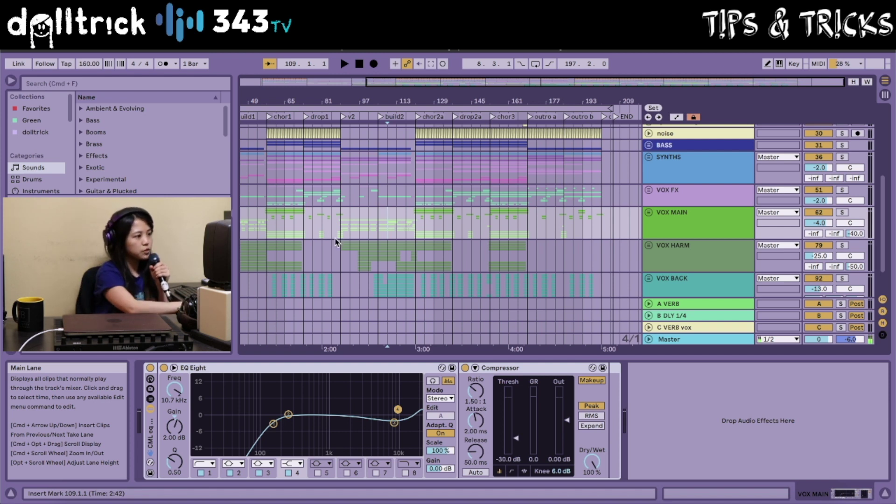
Play a short excerpt from the start of chor1 at 57.1.1 on VOX MAIN and stop playback.
left_click(267, 228)
key("space")
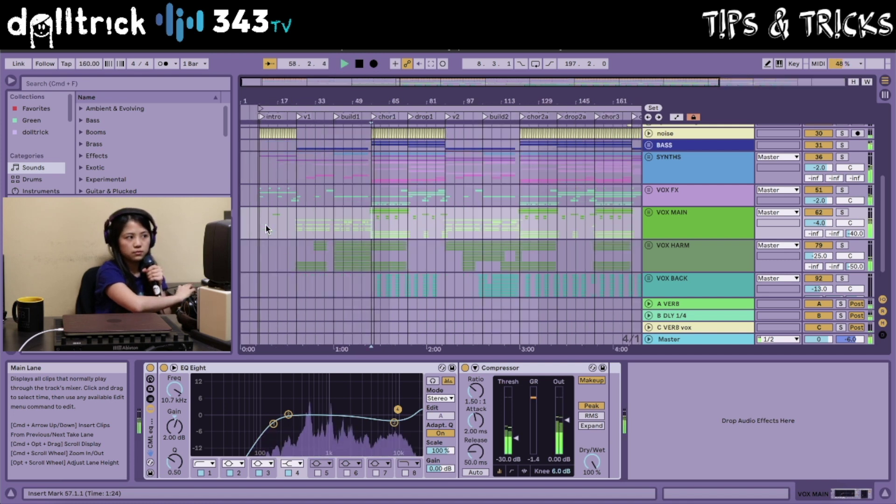
key("space")
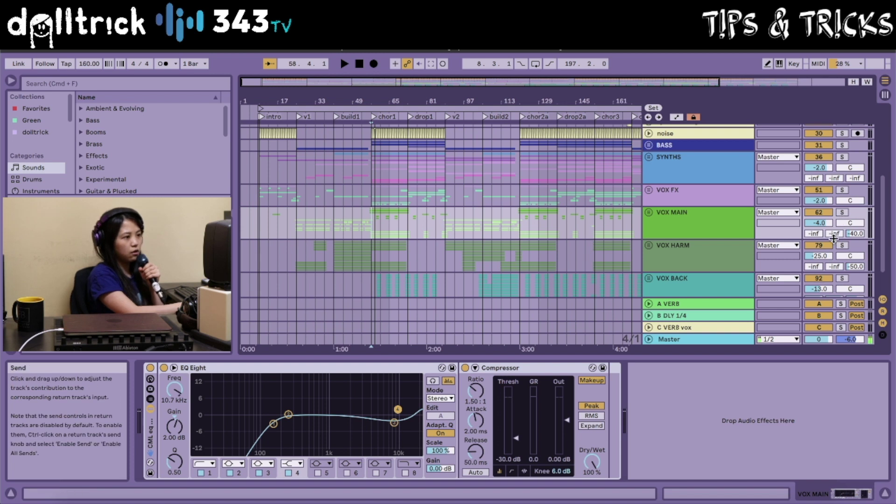
Solo the four vocal groups VOX FX, VOX MAIN, VOX HARM and VOX BACK.
scroll(786, 226, "down", 2)
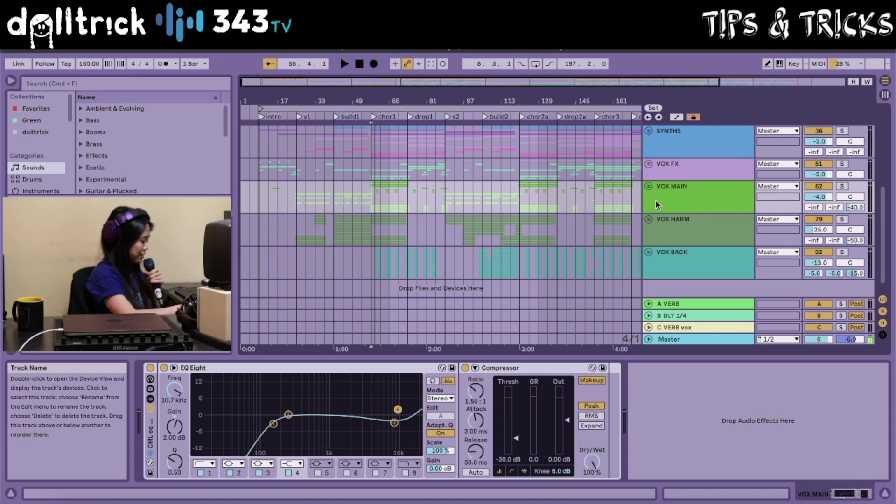
left_click(843, 164)
left_click(841, 186)
left_click(843, 219)
left_click(842, 252)
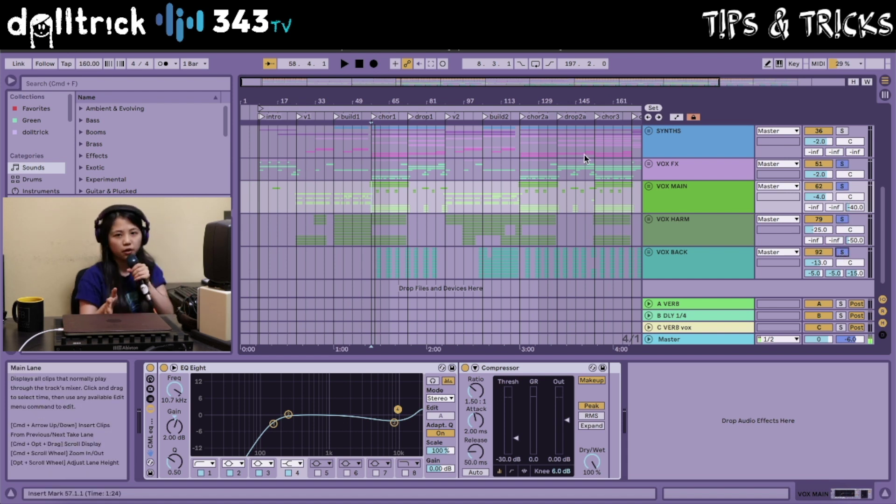
Review the track list, play the soloed vocal groups from the chor1 locator into drop1, stop, and select the chor1 locator.
scroll(620, 176, "up", 5)
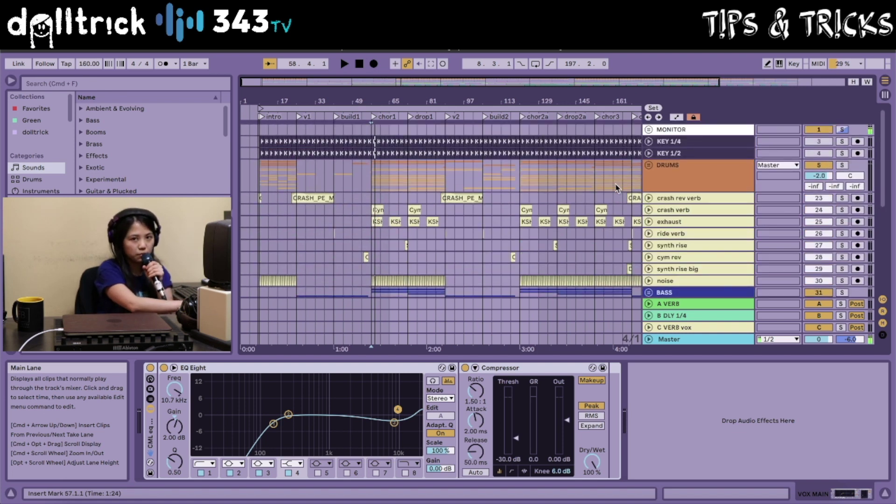
scroll(689, 182, "down", 5)
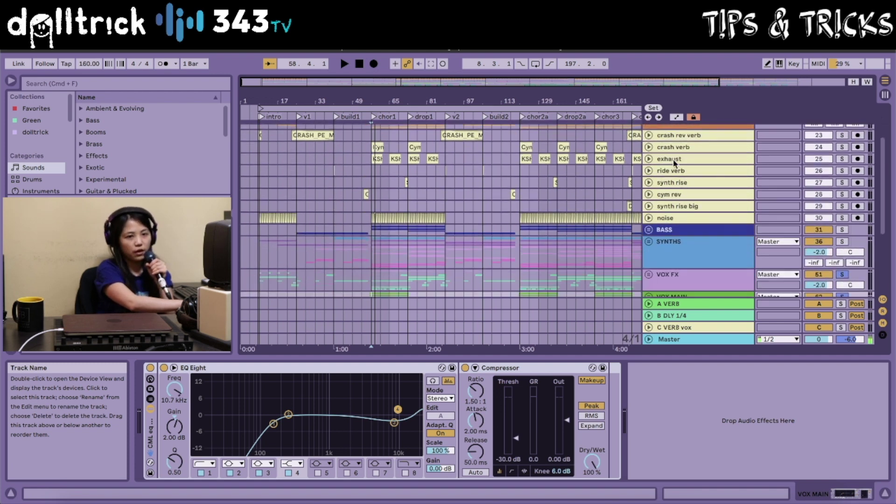
scroll(672, 173, "down", 5)
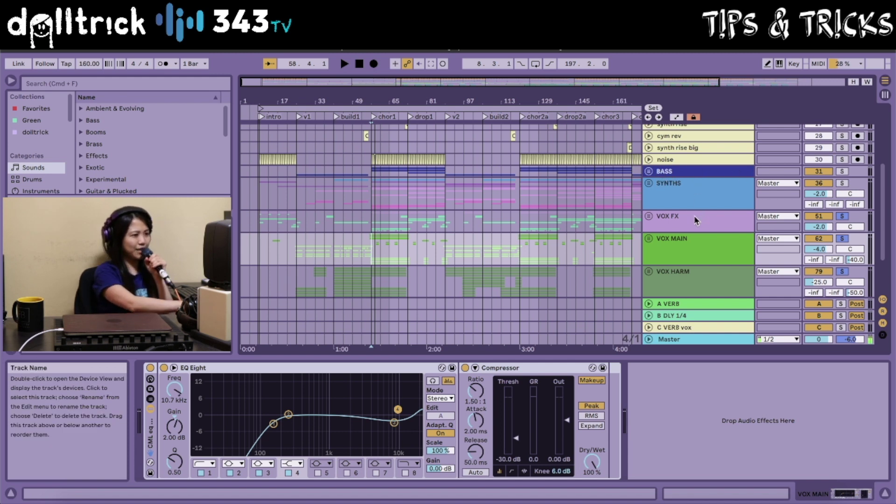
scroll(695, 213, "down", 1)
scroll(630, 208, "down", 1)
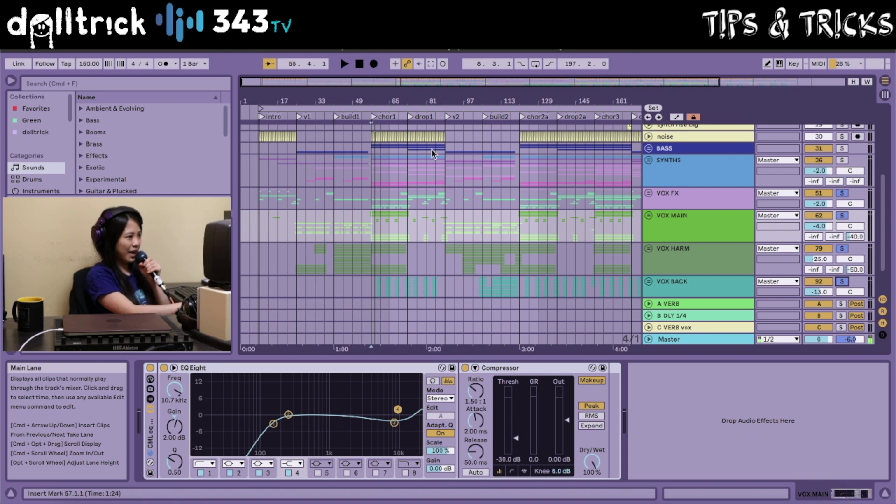
double_click(373, 116)
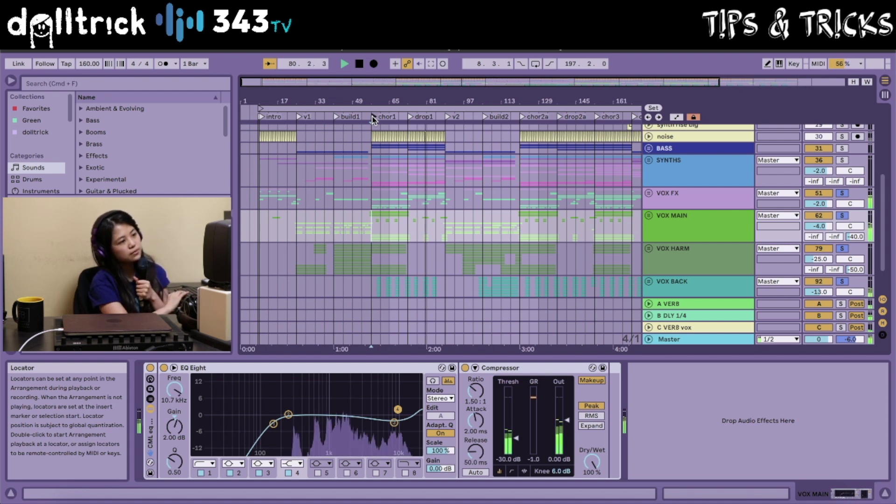
key("space")
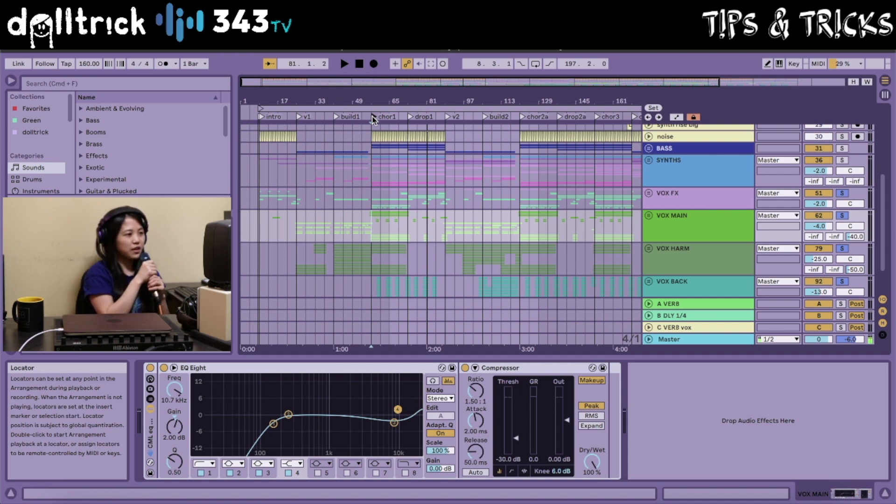
left_click(374, 118)
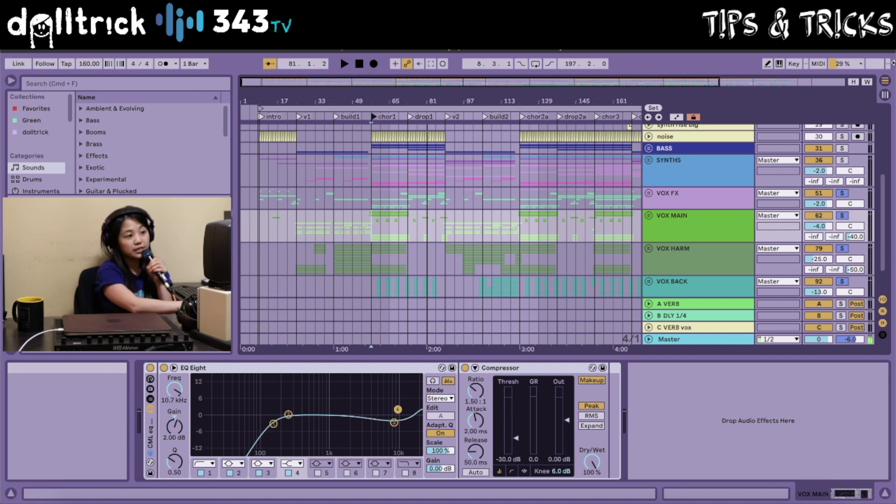
Solo only VOX BACK, play it from 57.1.1 through chor1, and stop playback.
left_click(843, 282)
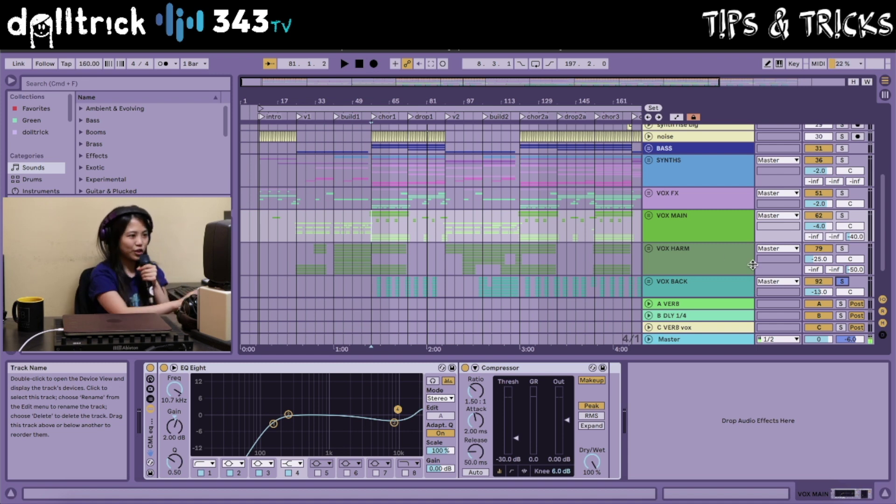
left_click(371, 293)
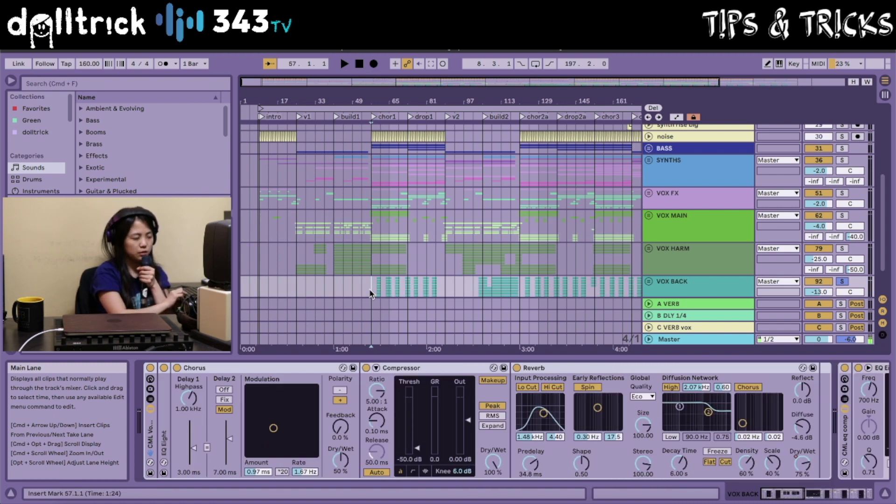
key("space")
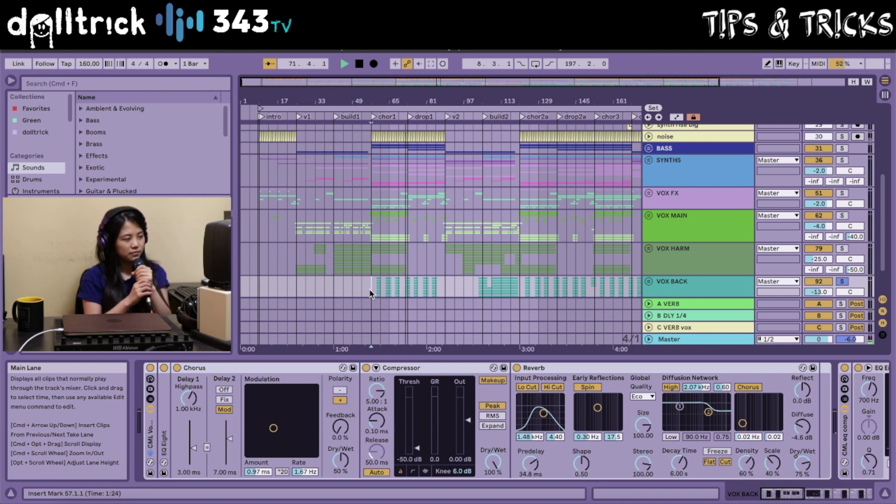
key("space")
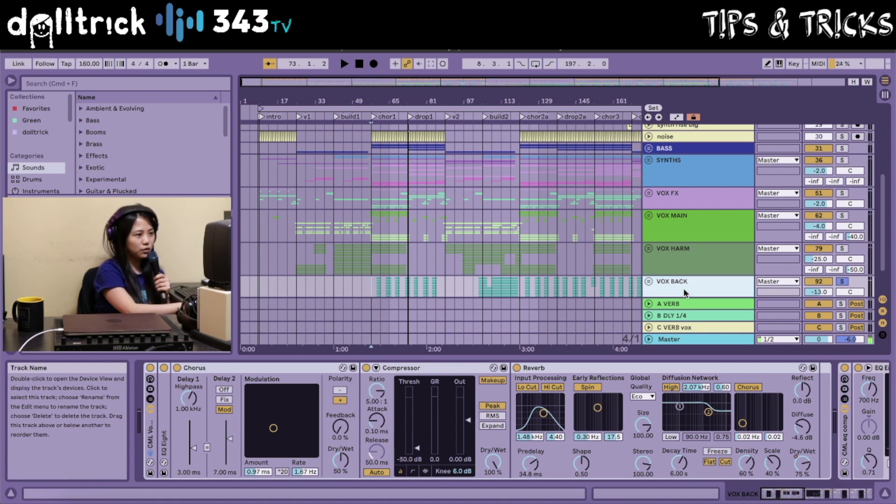
Examine the VOX BACK device chain, including the Compressors sidechained from VOX MAIN and KEY 1/2 and the closing Utility.
scroll(737, 430, "right", 10)
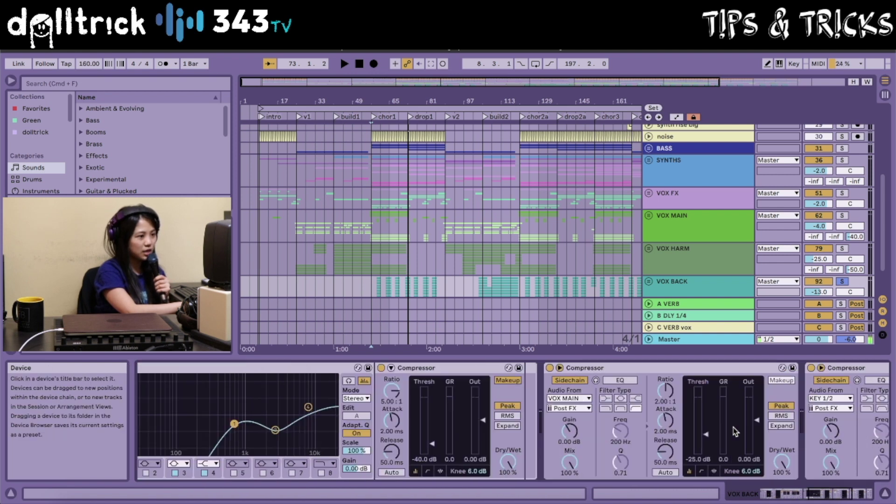
scroll(542, 432, "right", 5)
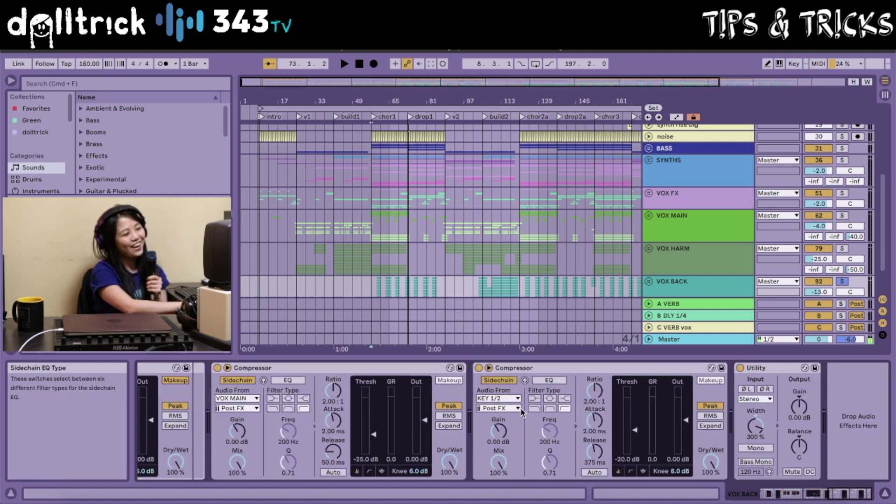
scroll(514, 410, "left", 4)
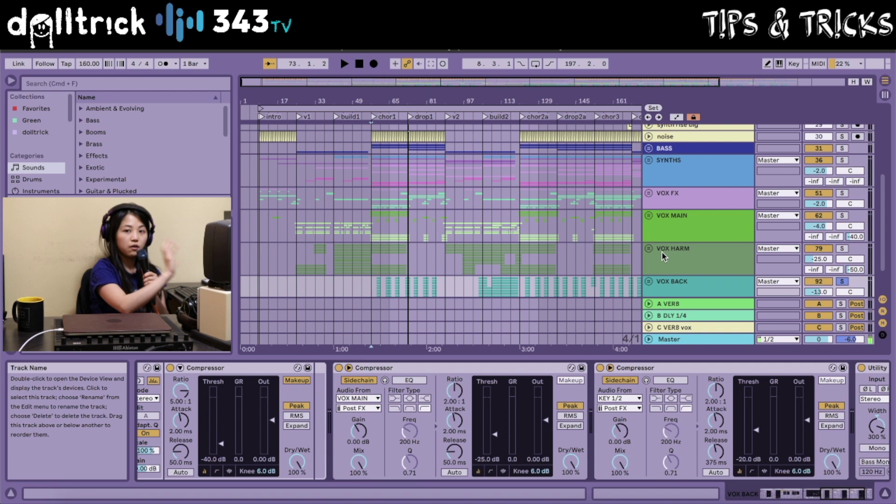
Solo only VOX FX, play it from 69.1.1 through drop1, and stop playback.
left_click(843, 194)
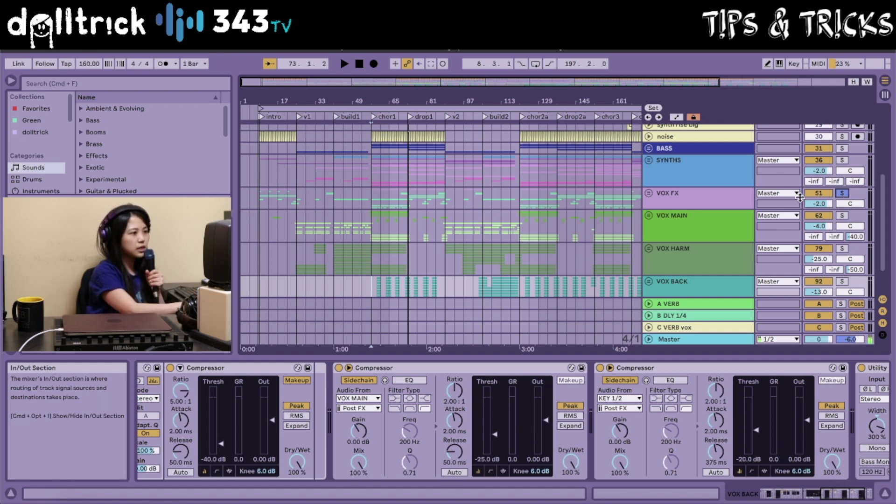
left_click(400, 206)
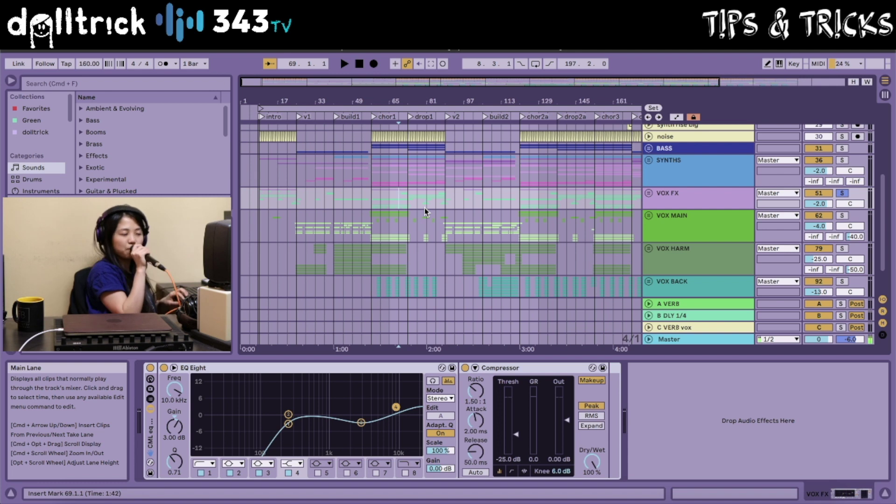
key("space")
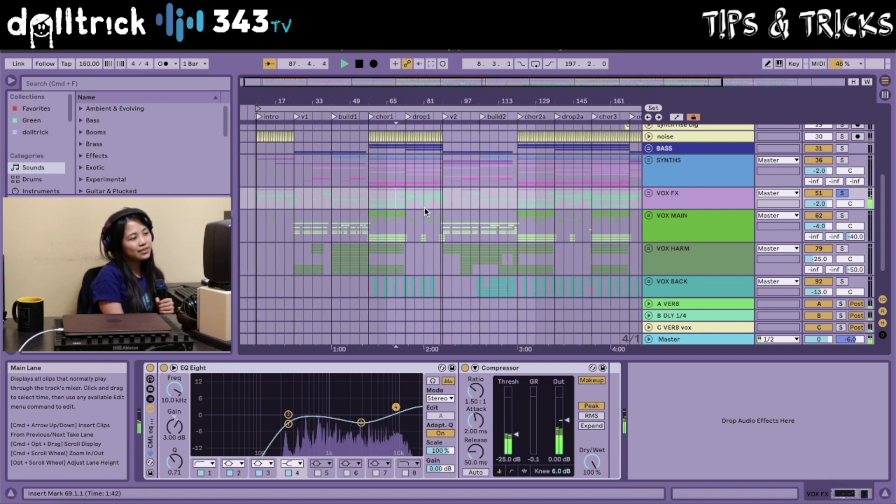
key("space")
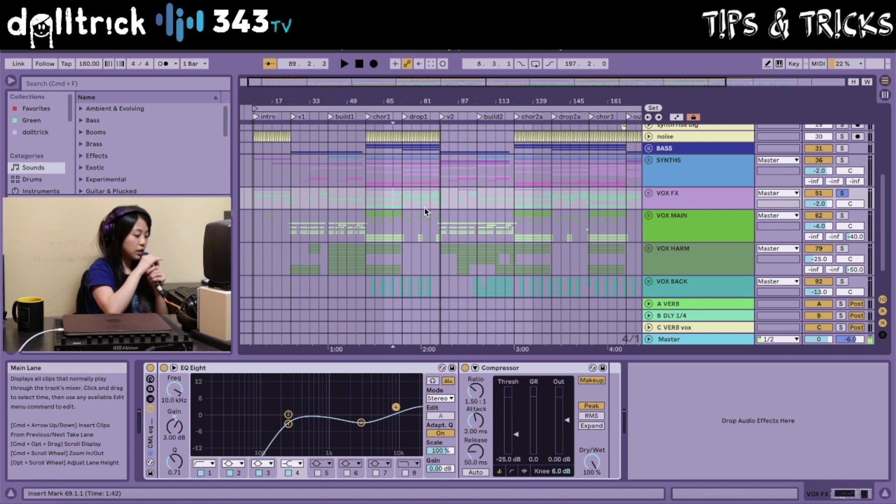
Unfold the VOX FX group, solo its vox chop track, and play a short excerpt of the drop1 clip from 73.1.1.
left_click(649, 193)
scroll(674, 246, "down", 2)
scroll(674, 247, "down", 2)
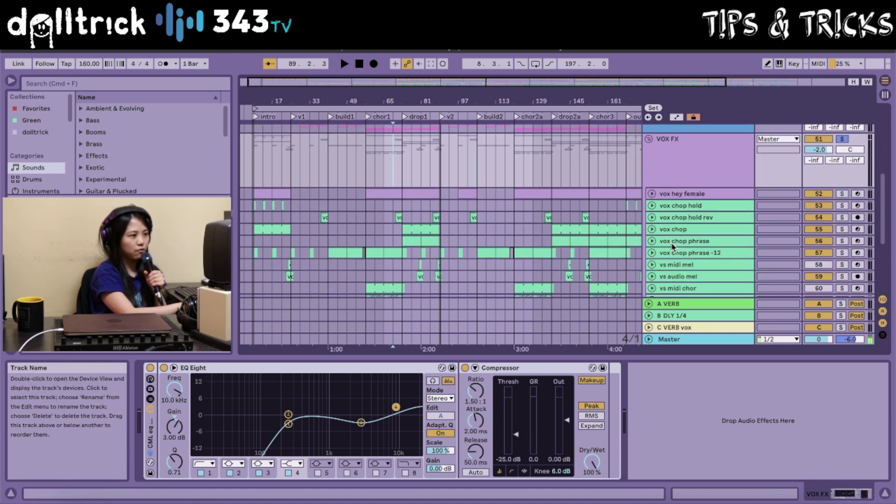
scroll(673, 247, "down", 2)
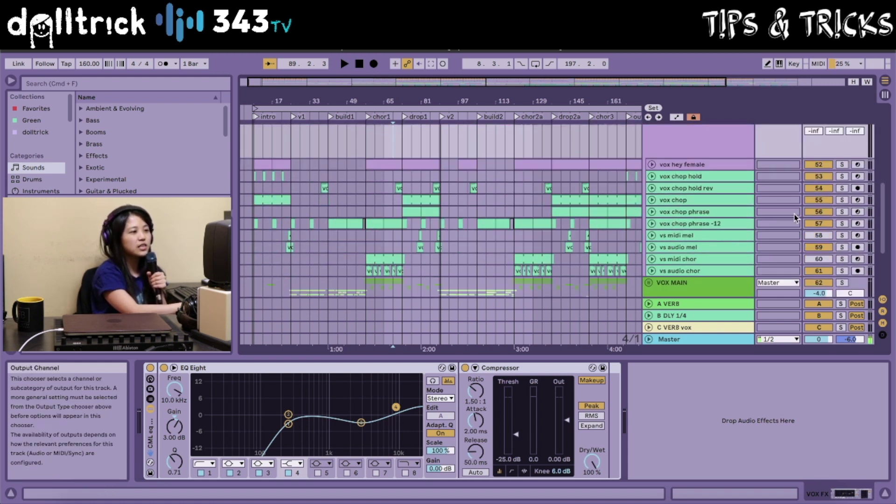
left_click(415, 201)
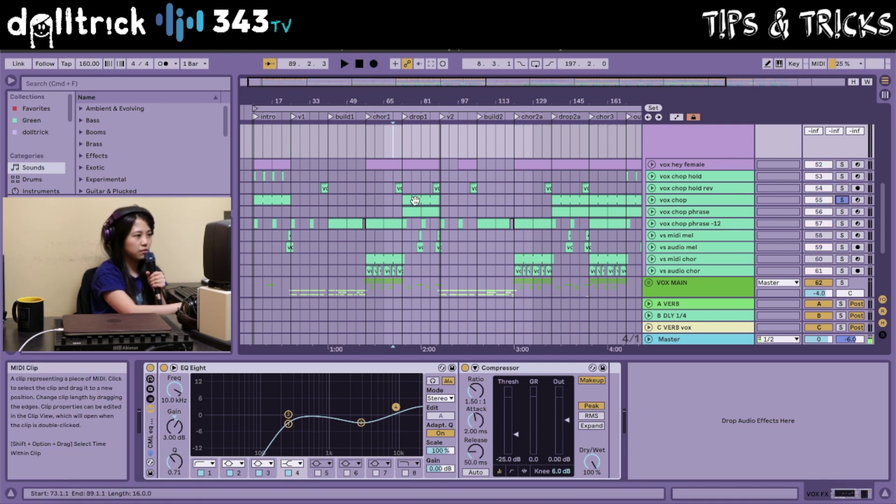
key("space")
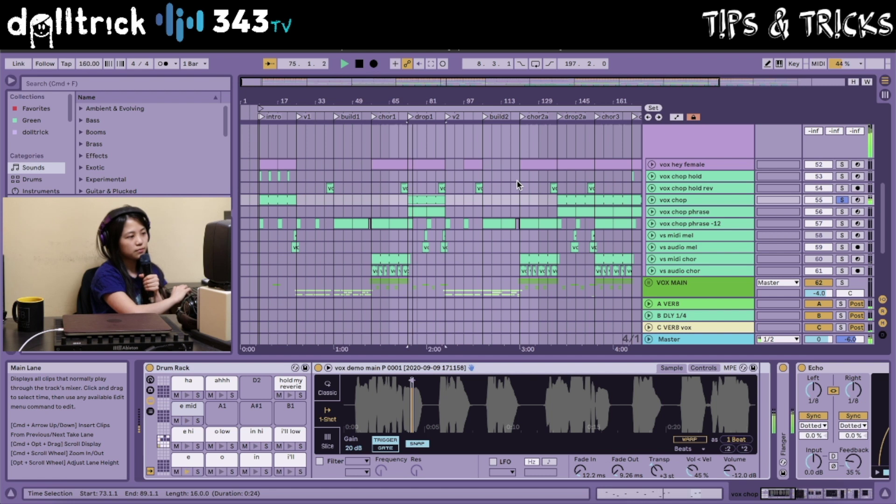
key("space")
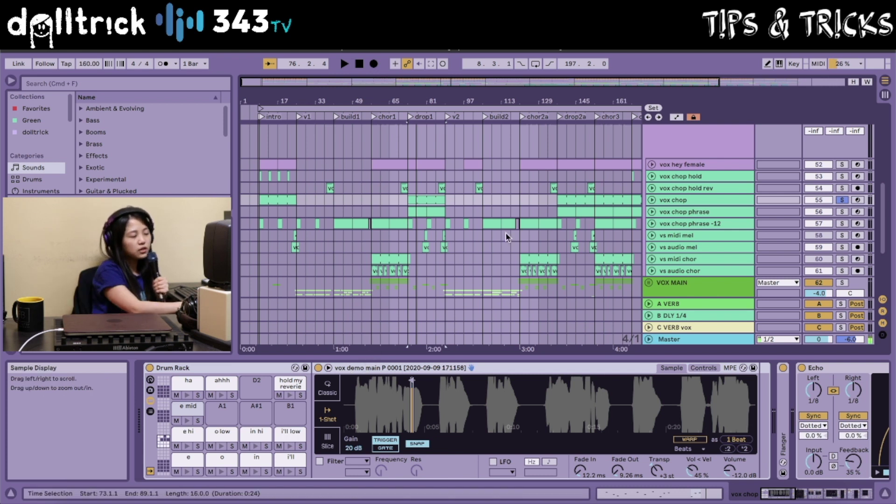
Unfold the vox chop and vox chop phrase tracks, zoom in on drop1, and solo only vox chop phrase.
left_click(652, 200)
double_click(425, 100)
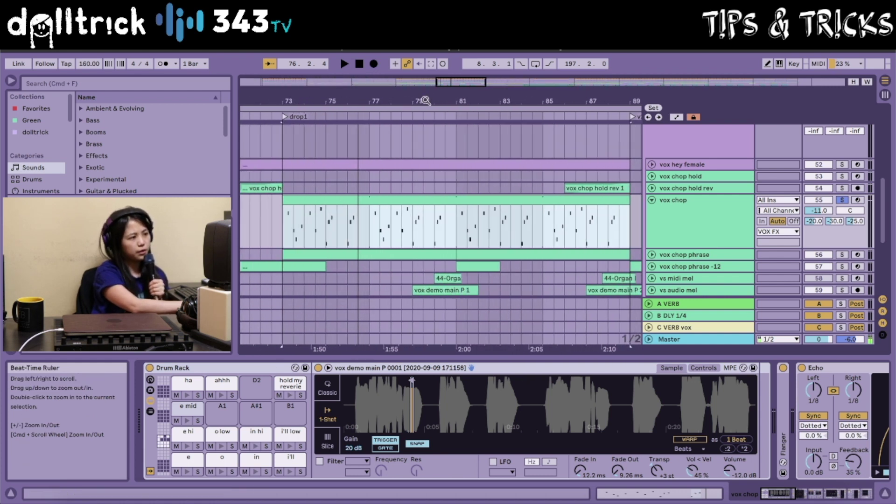
left_click(651, 254)
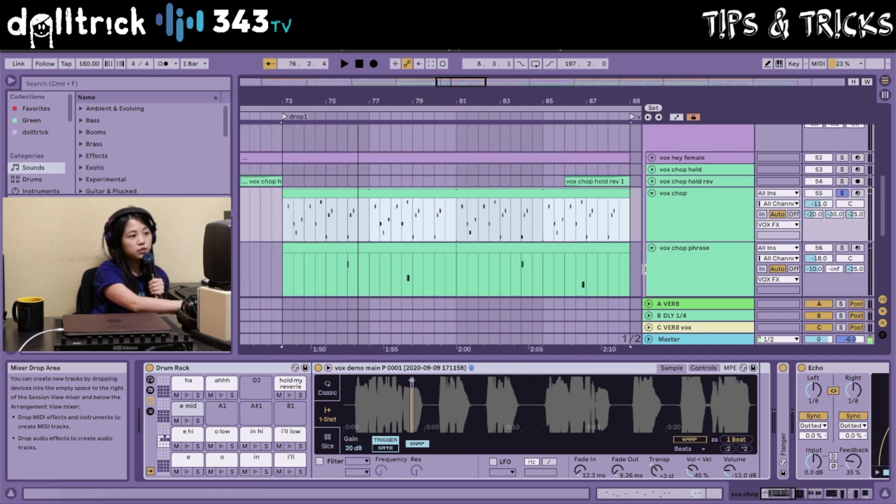
left_click(843, 248)
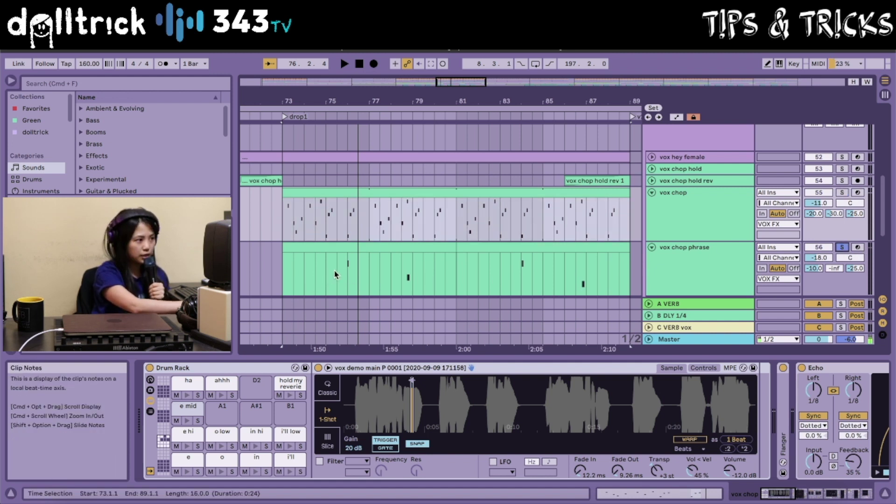
Play the first vox chop phrase note in drop1 twice from 76.1.1, stopping after each pass.
left_click(348, 277)
key("space")
scroll(348, 278, "left", 5)
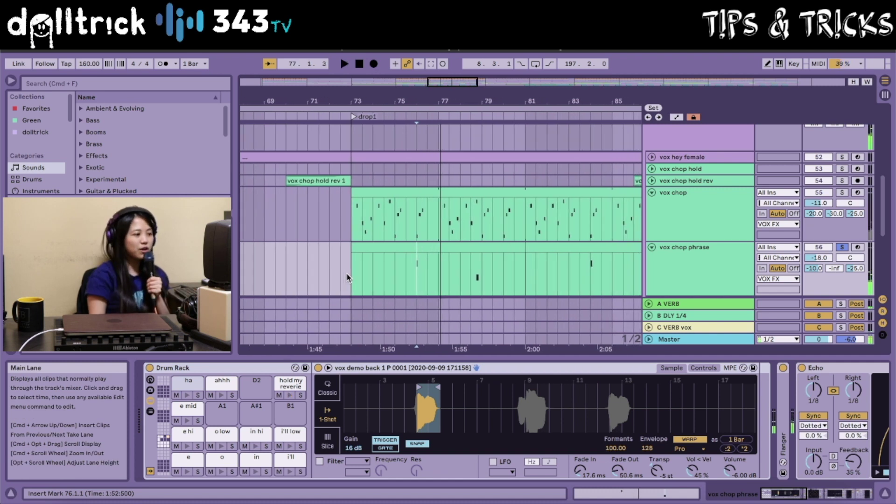
key("space")
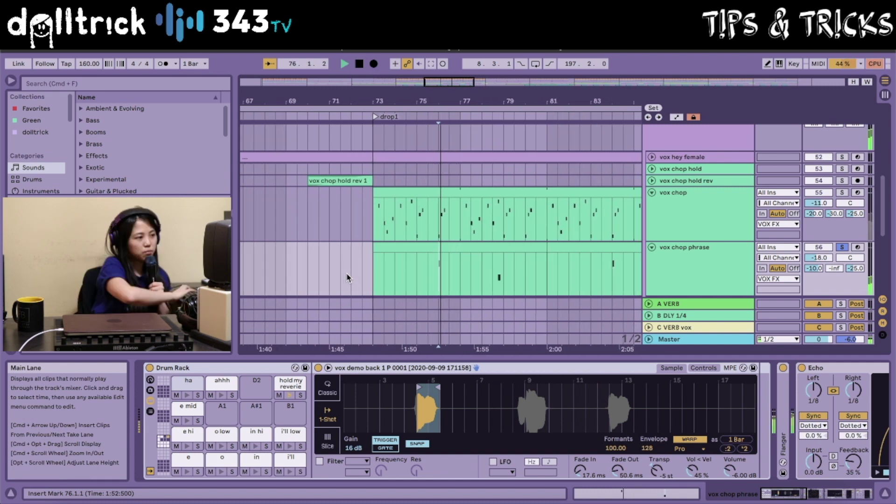
key("space")
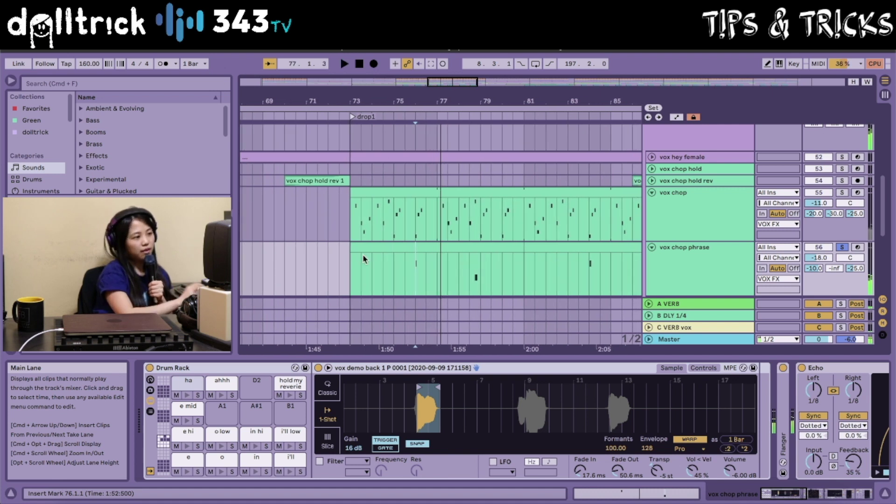
Play the second vox chop phrase note in drop1 from 78.3.1 and stop playback.
left_click(470, 279)
key("space")
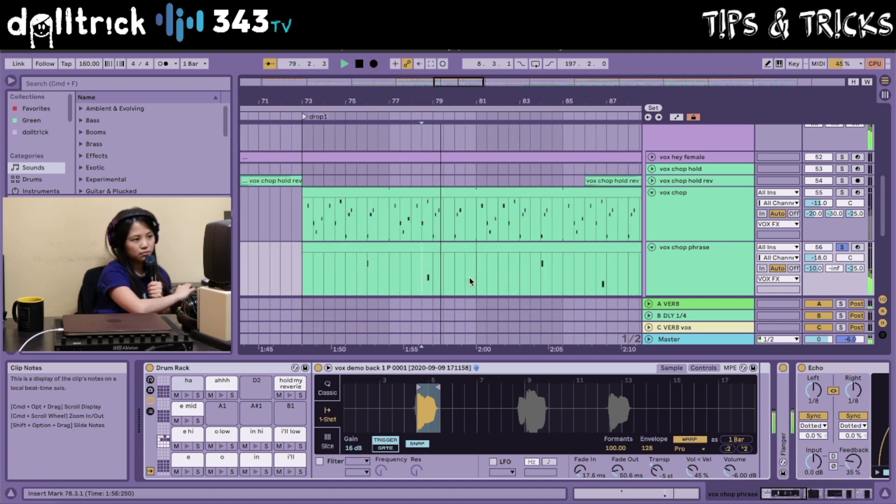
key("space")
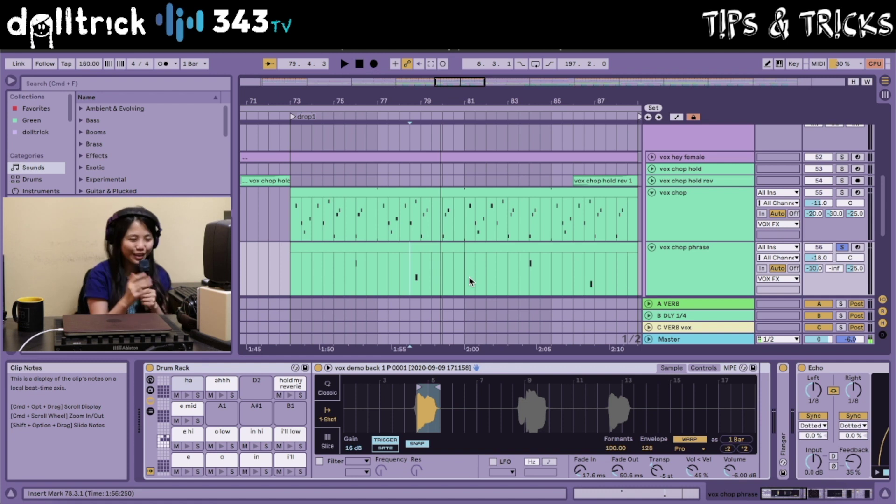
scroll(470, 280, "left", 3)
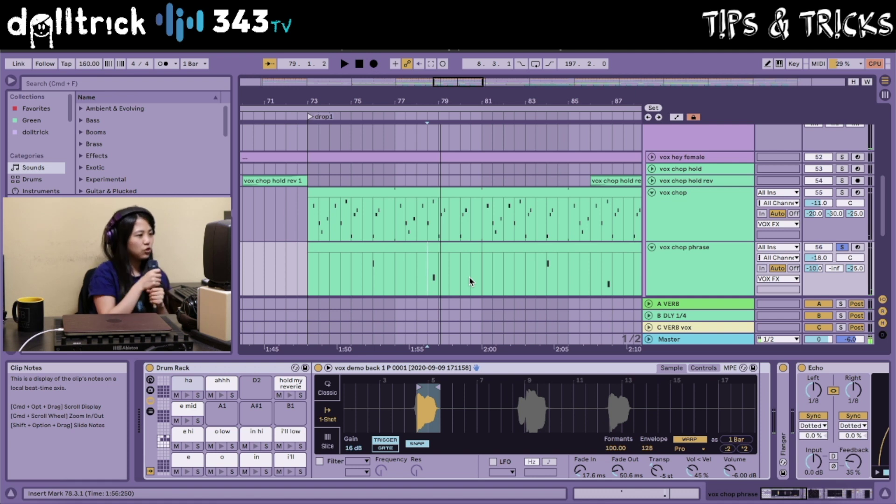
Play the last two vox chop phrase notes in drop1, starting from 84.1.1 and 86.3.1, and stop playback.
left_click(602, 280)
left_click(544, 277)
key("space")
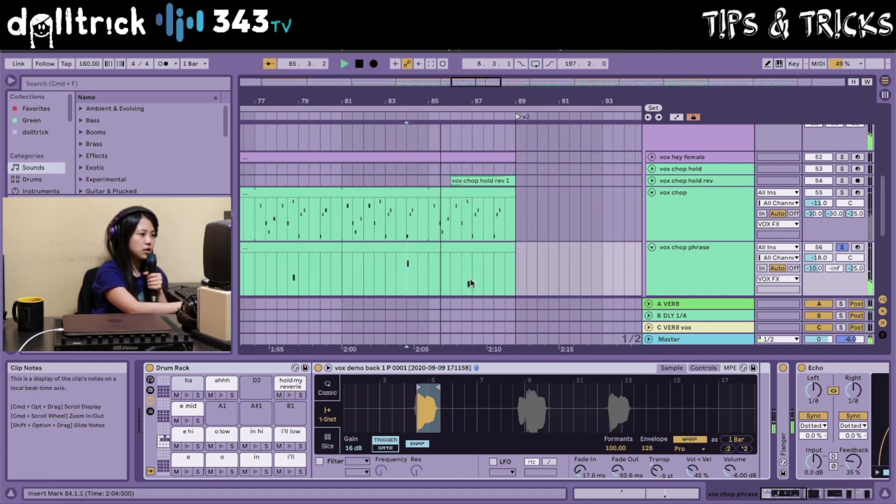
left_click(454, 278)
key("space")
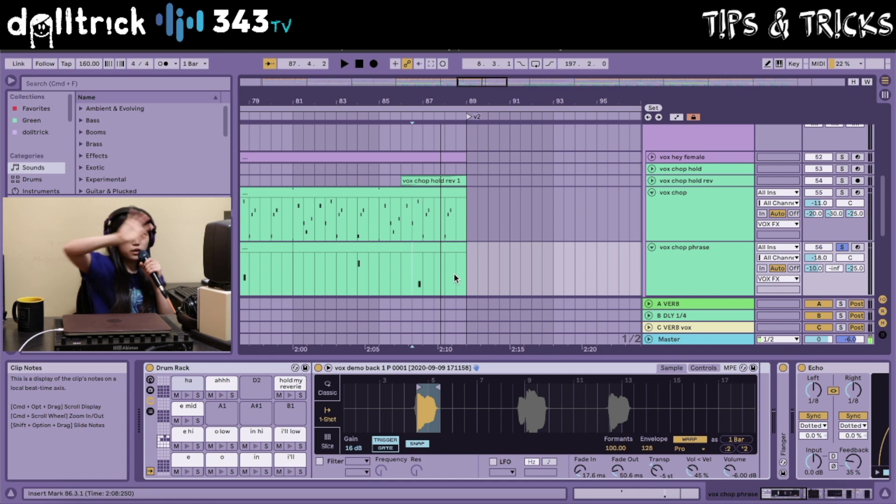
Unfold the vox chop hold rev track, focus on its clip at the end of drop1, and solo only that track.
left_click_drag(399, 114, 399, 107)
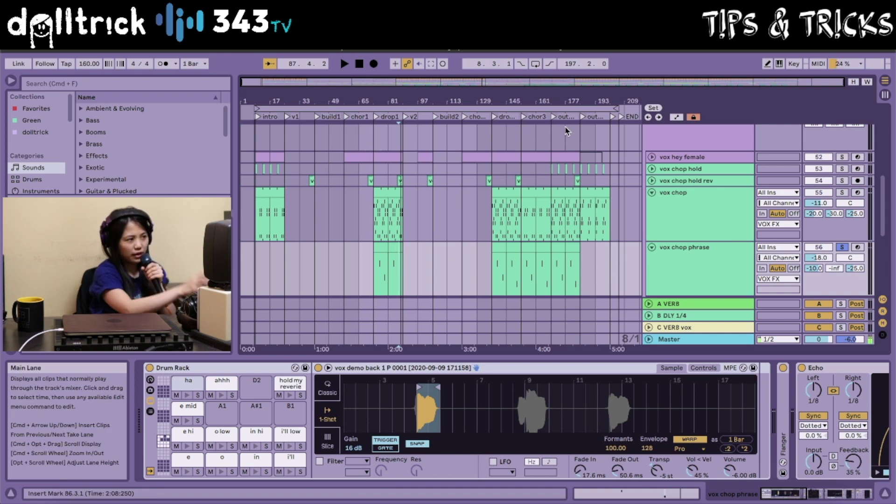
left_click_drag(379, 102, 472, 211)
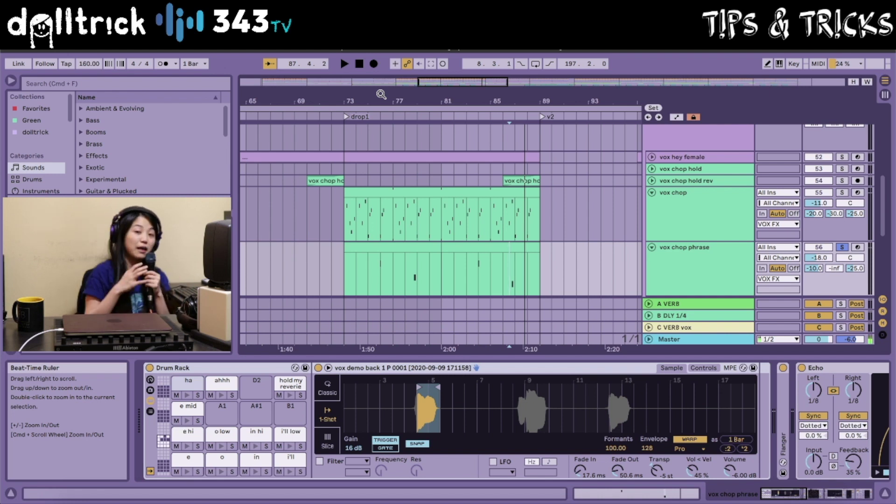
mouse_move(382, 100)
left_mouse_down()
mouse_move(380, 82)
mouse_move(380, 91)
left_mouse_up()
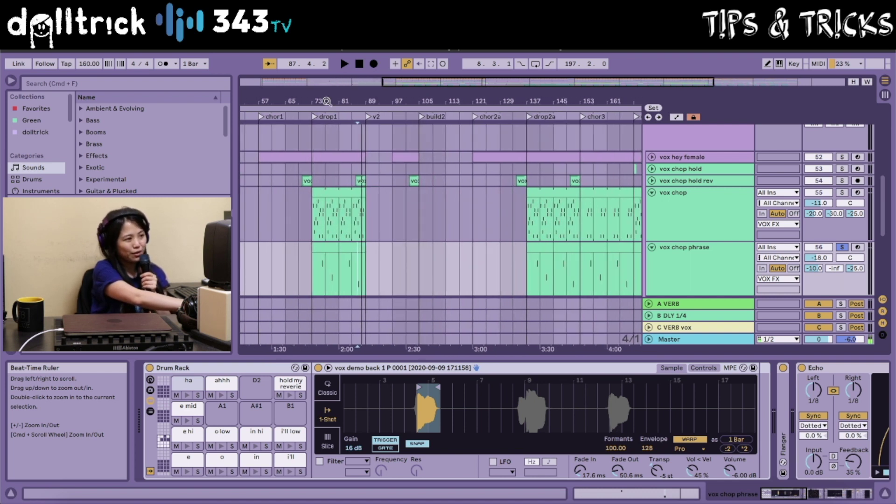
left_click(653, 181)
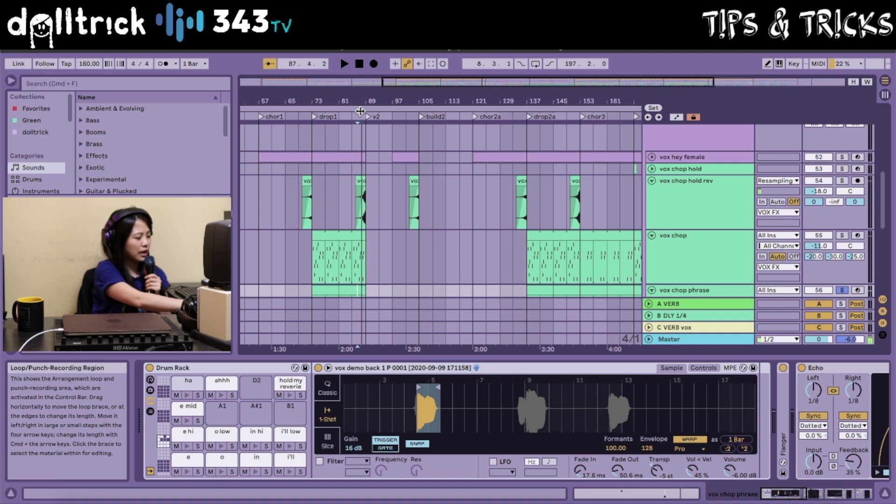
left_click_drag(359, 99, 391, 95)
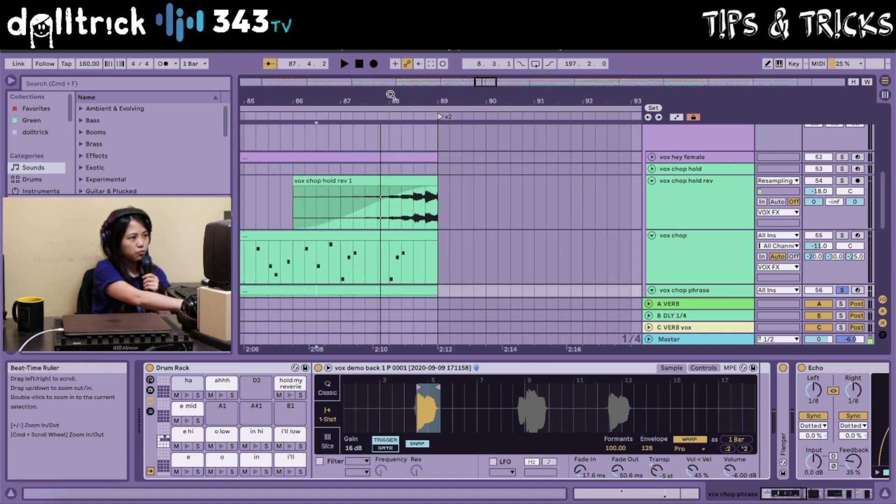
left_click(843, 181)
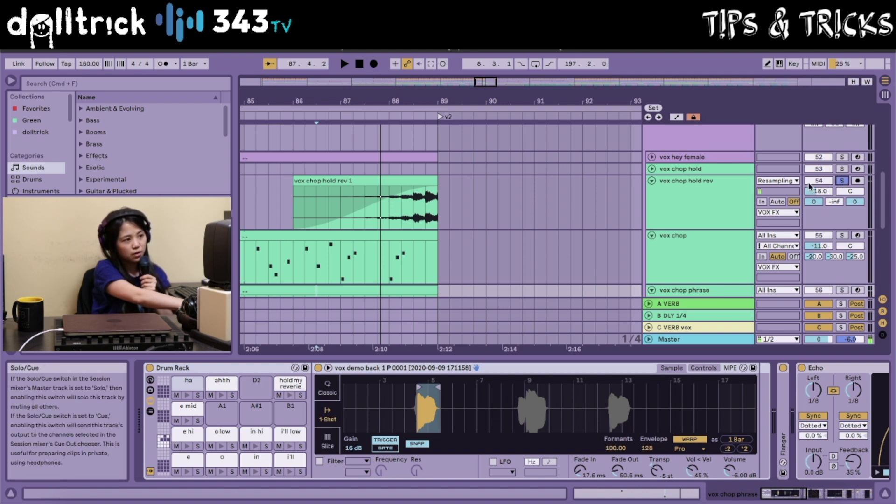
Play the vox chop hold rev 1 clip from 86.1.1 through the start of v2 and stop playback.
left_click(373, 182)
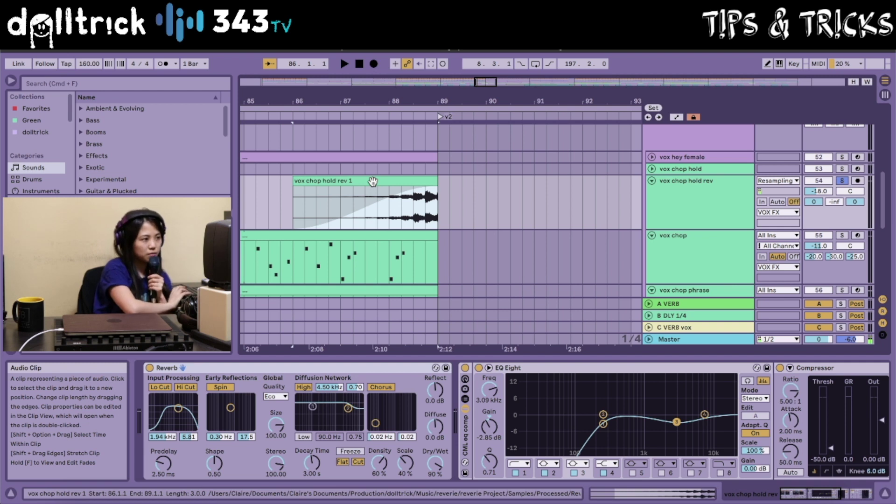
key("space")
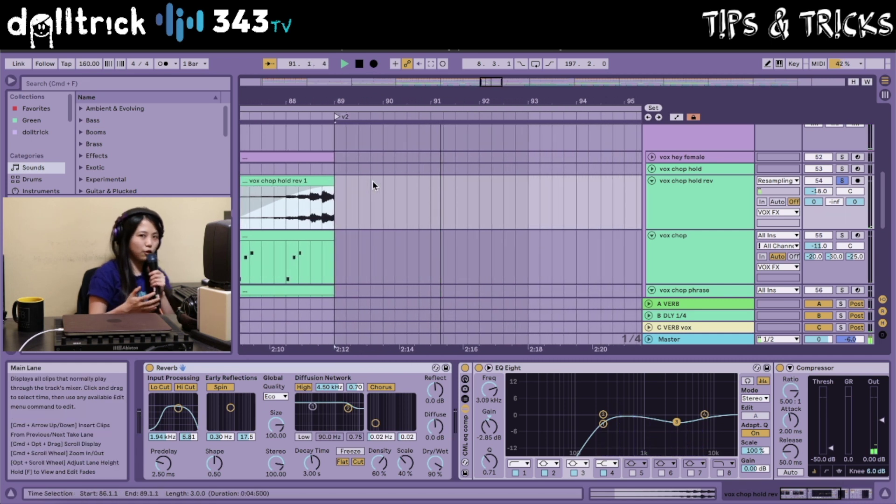
key("space")
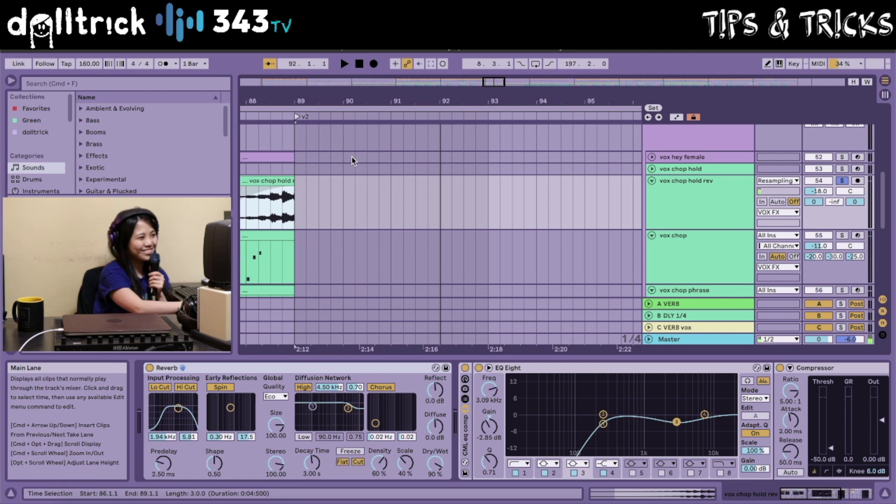
Examine the devices on the vs midi chor track and the Vocoder in the vs audio chor track's rack.
left_click_drag(342, 102, 342, 88)
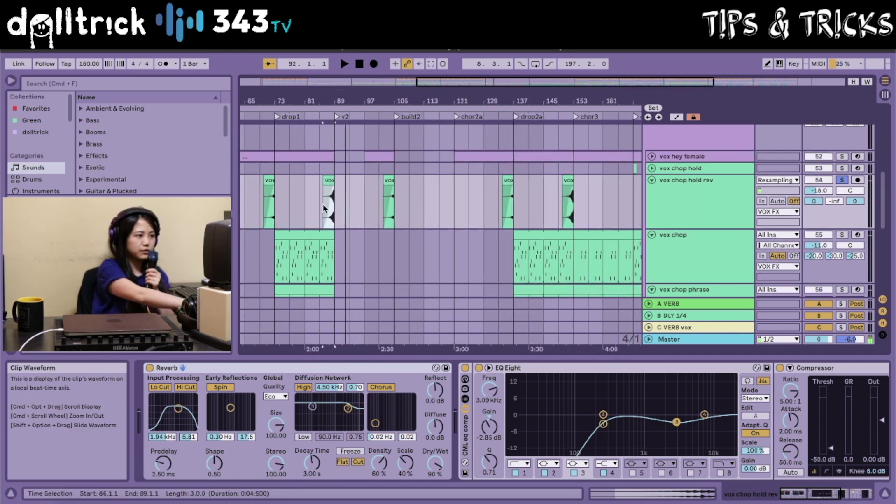
scroll(325, 208, "down", 6)
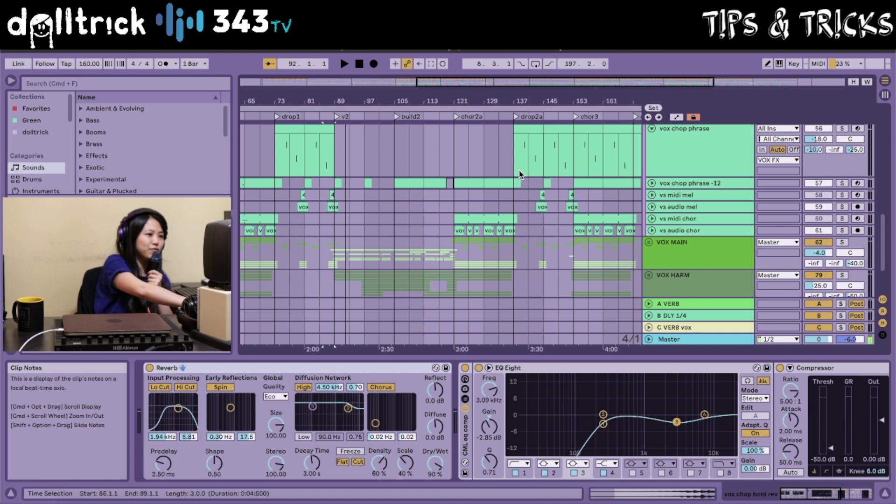
left_click_drag(635, 100, 628, 84)
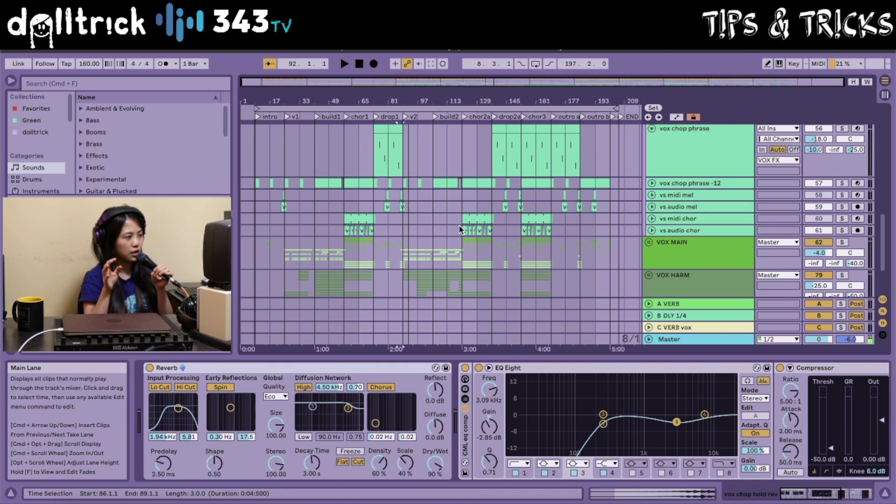
left_click(680, 220)
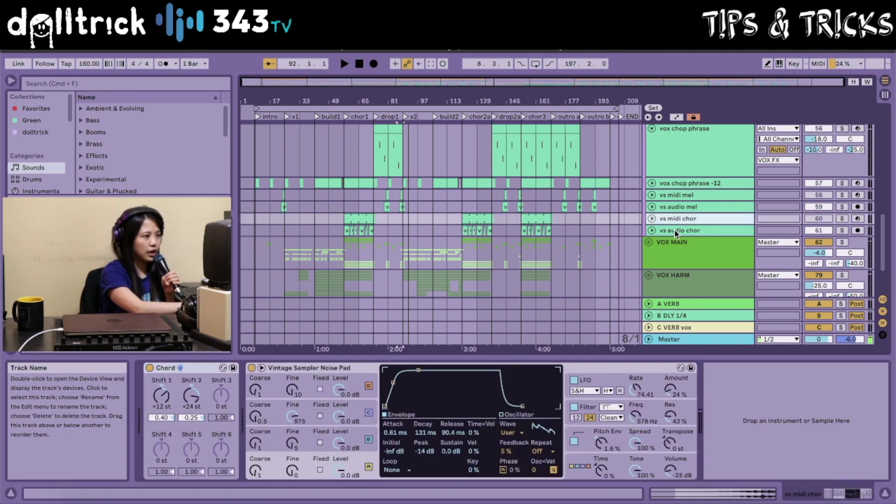
left_click(675, 231)
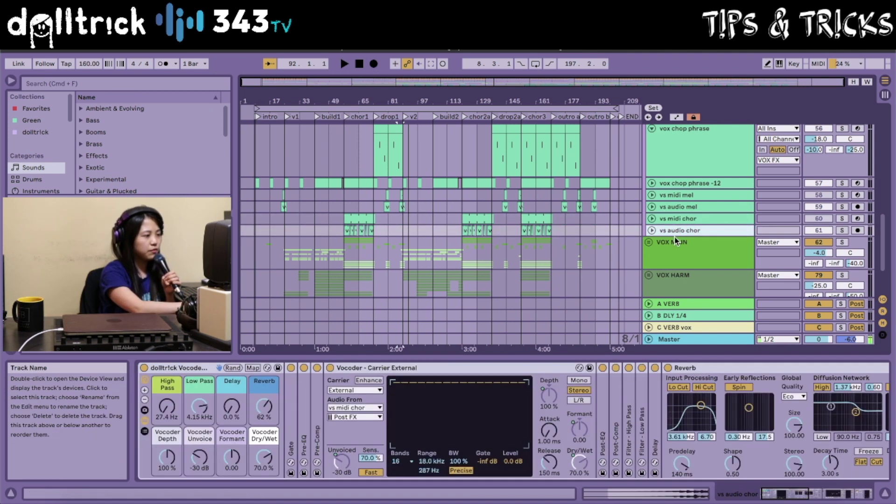
left_click(354, 369)
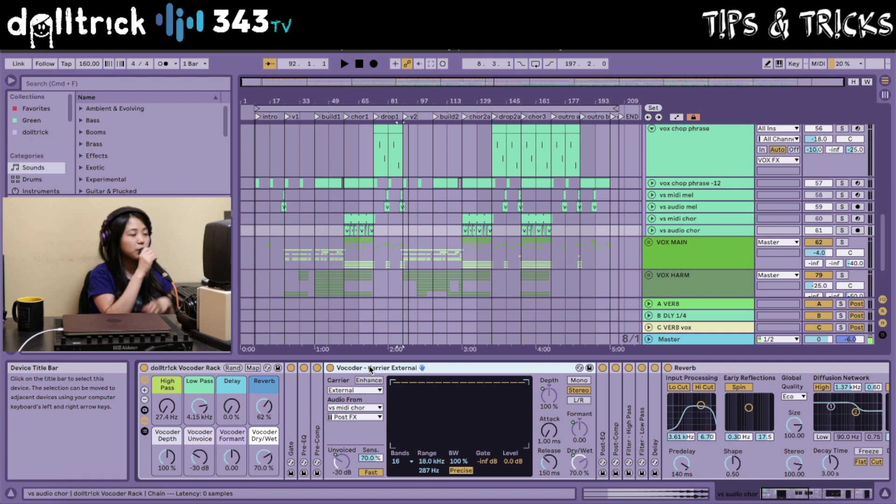
Insert a new audio track below vox hey female and expand the iZotope folder of the Audio Units plug-ins.
scroll(654, 220, "up", 6)
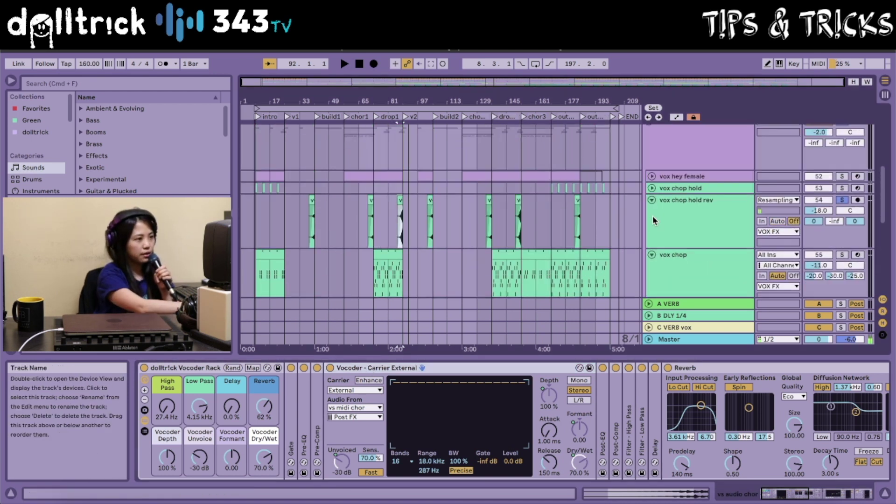
left_click(670, 177)
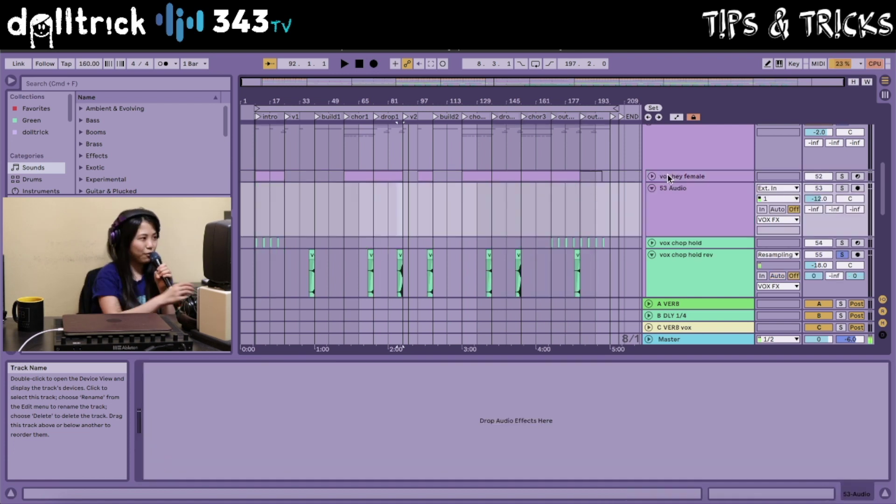
scroll(26, 162, "down", 5)
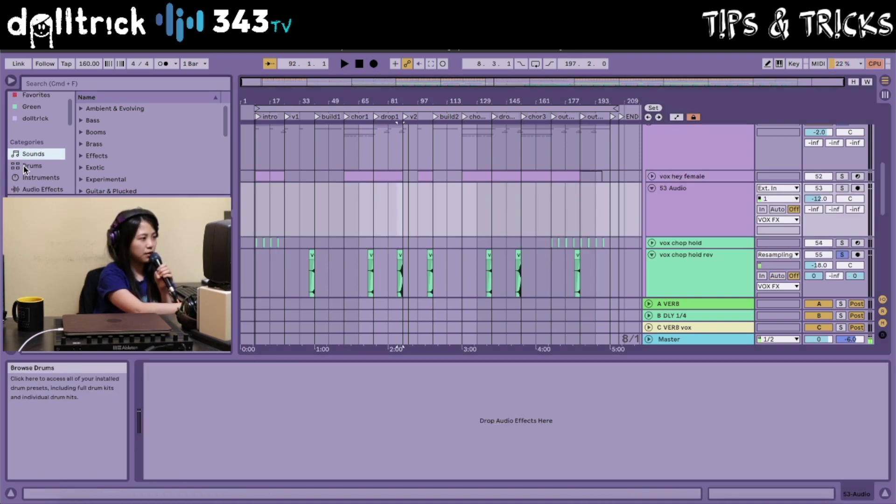
left_click(35, 157)
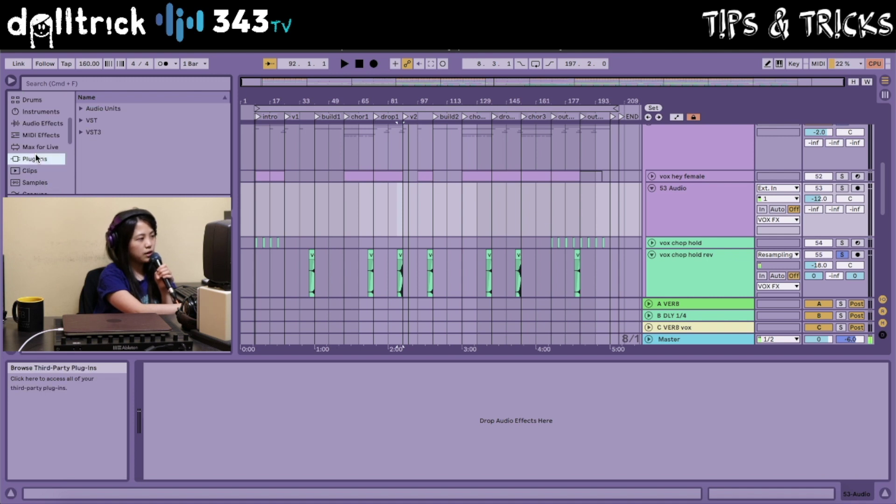
left_click(81, 109)
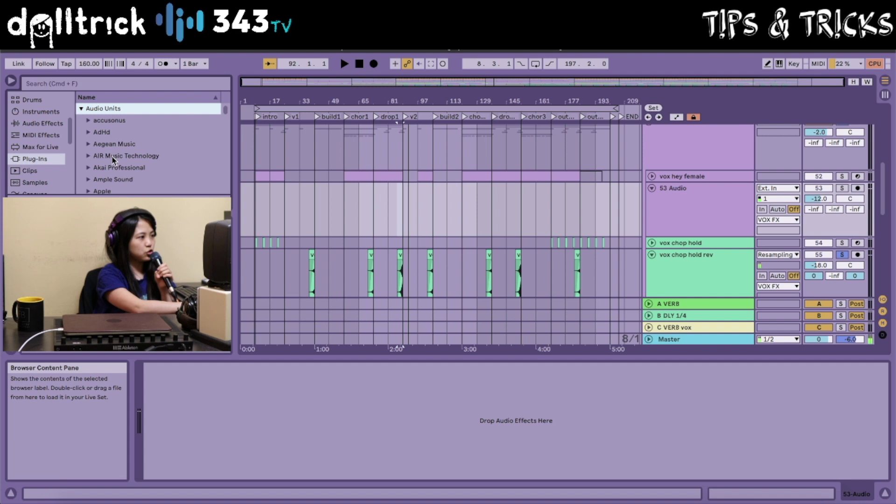
scroll(112, 156, "down", 15)
scroll(112, 164, "up", 8)
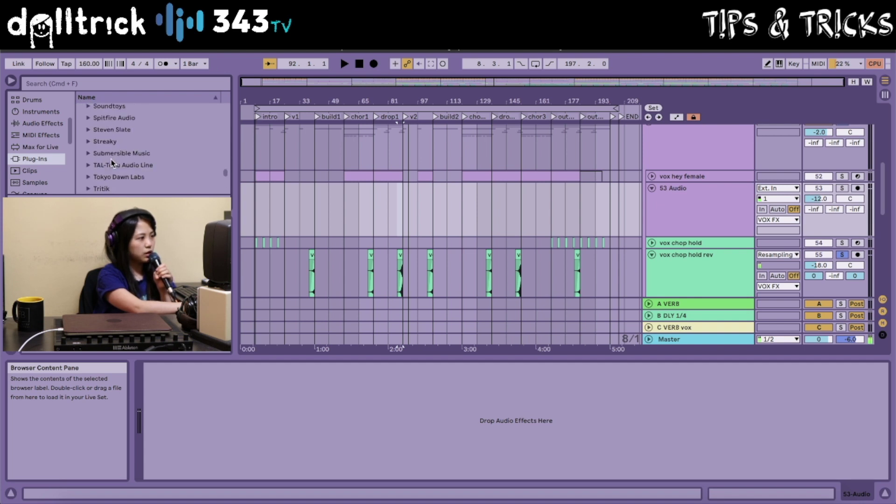
scroll(112, 162, "up", 4)
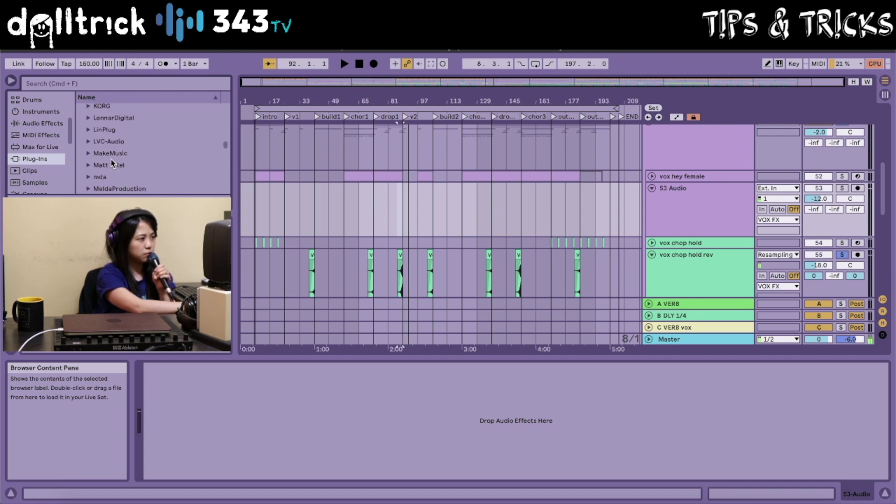
left_click(87, 125)
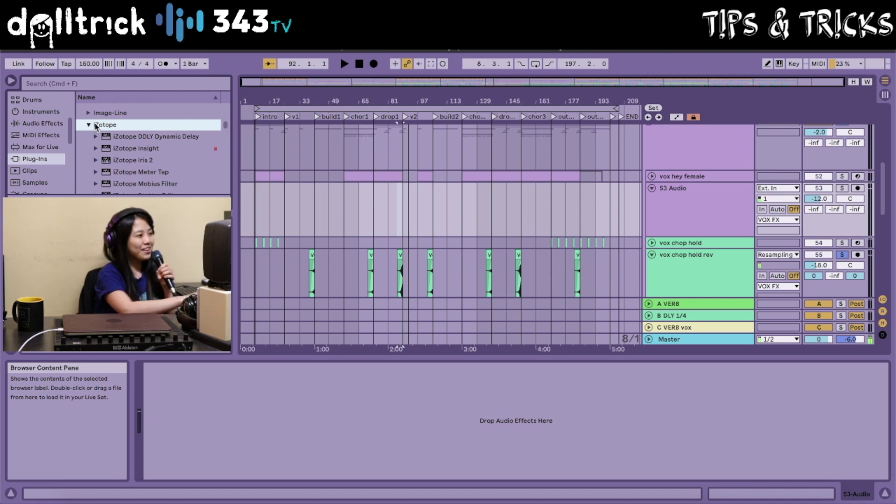
Load the iZotope VocalSynth 2 plug-in onto the new audio track.
scroll(146, 163, "down", 3)
scroll(147, 163, "down", 7)
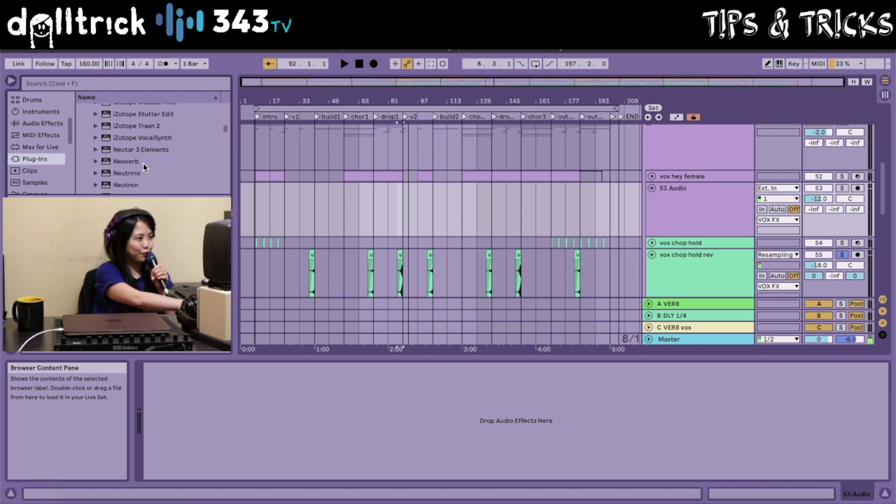
scroll(132, 168, "down", 20)
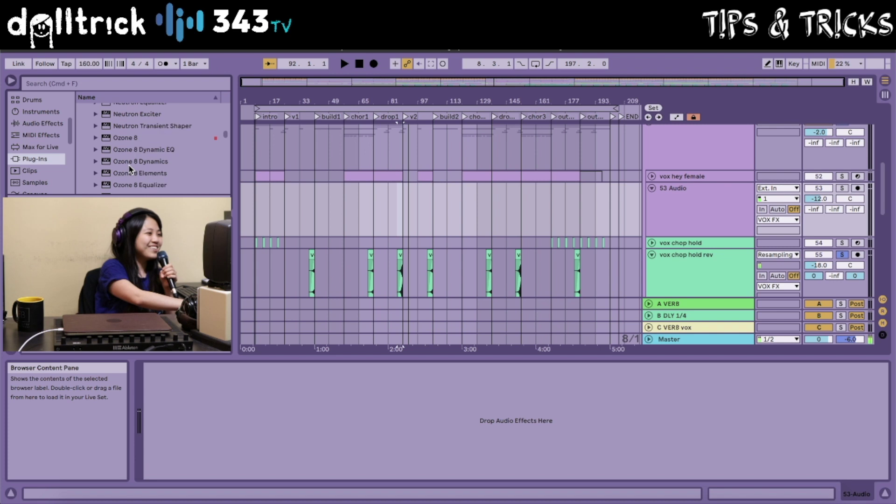
scroll(127, 169, "down", 20)
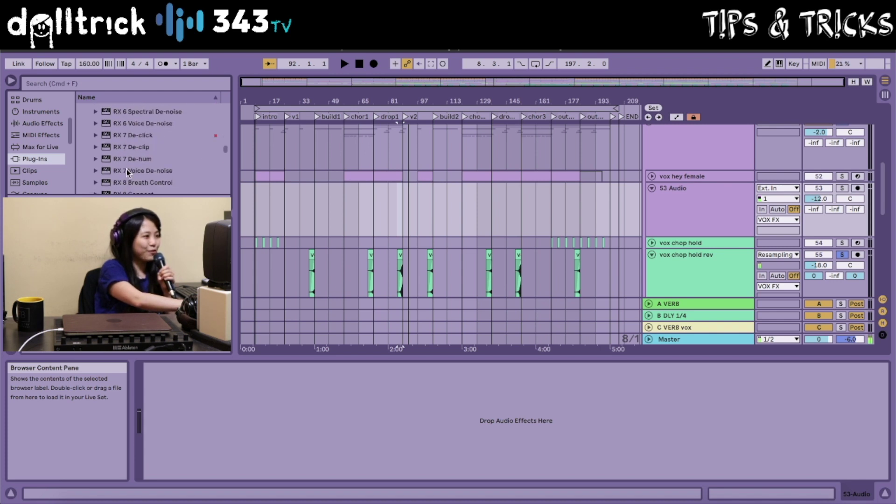
scroll(125, 169, "down", 5)
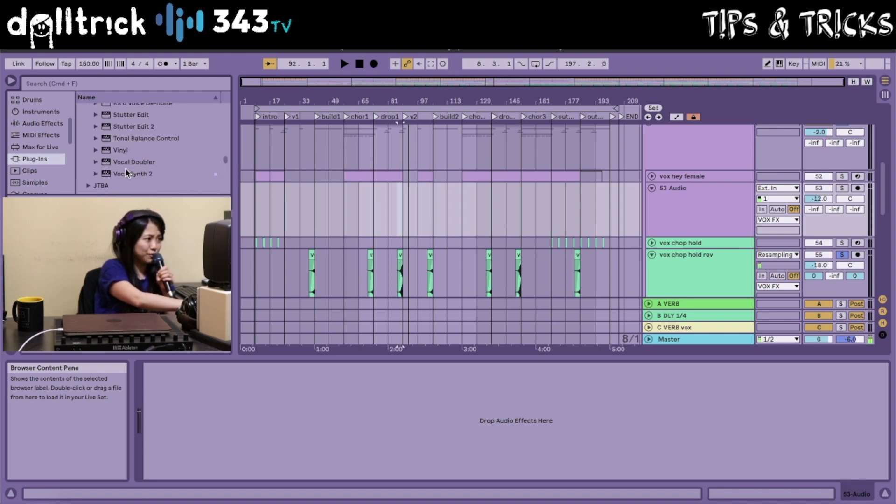
left_click_drag(125, 174, 290, 213)
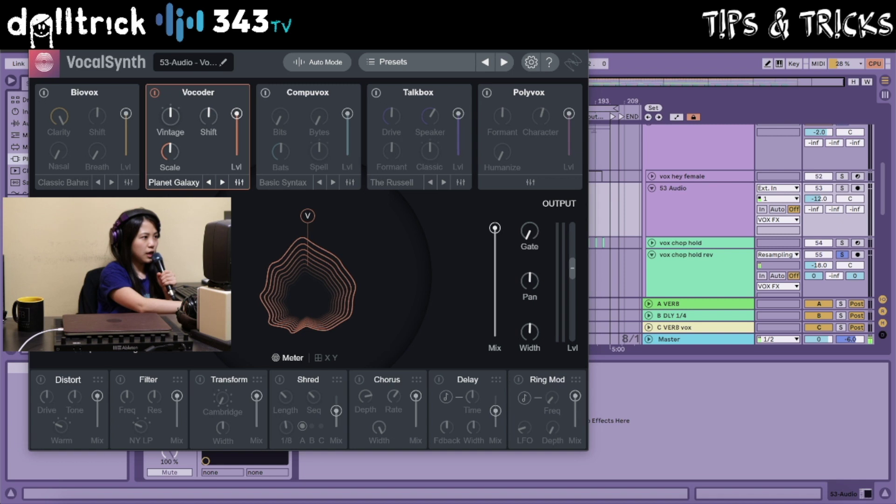
Close the VocalSynth 2 window and delete the audio track that holds the plug-in.
left_click_drag(244, 42, 286, 76)
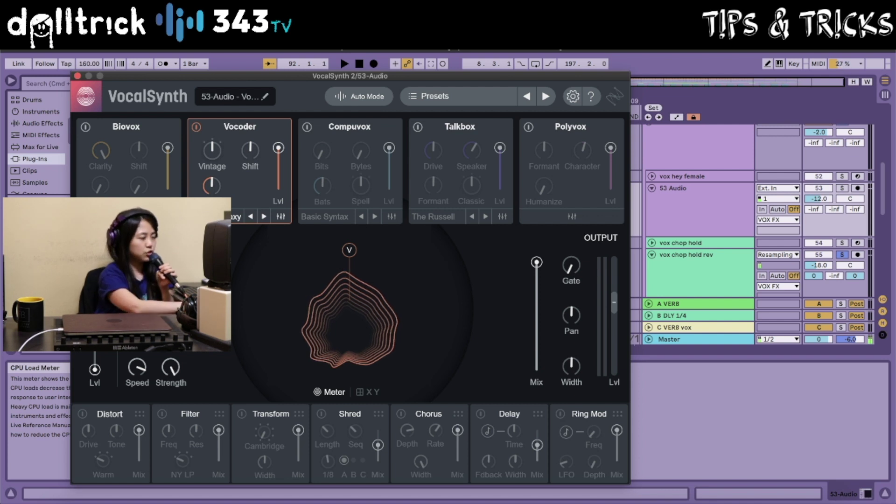
left_click(77, 76)
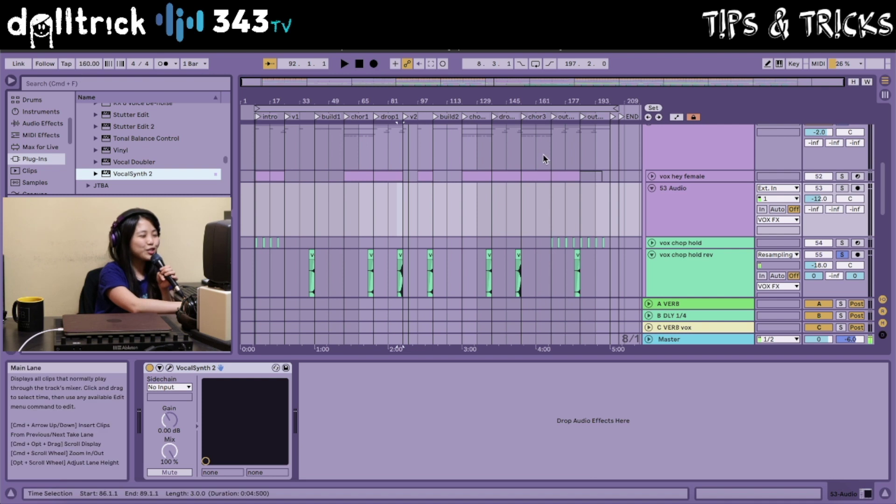
left_click(670, 201)
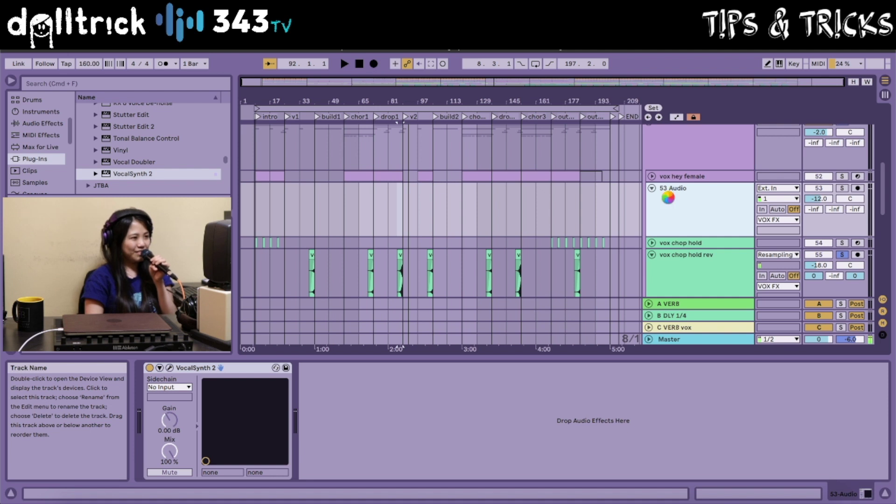
key("Delete")
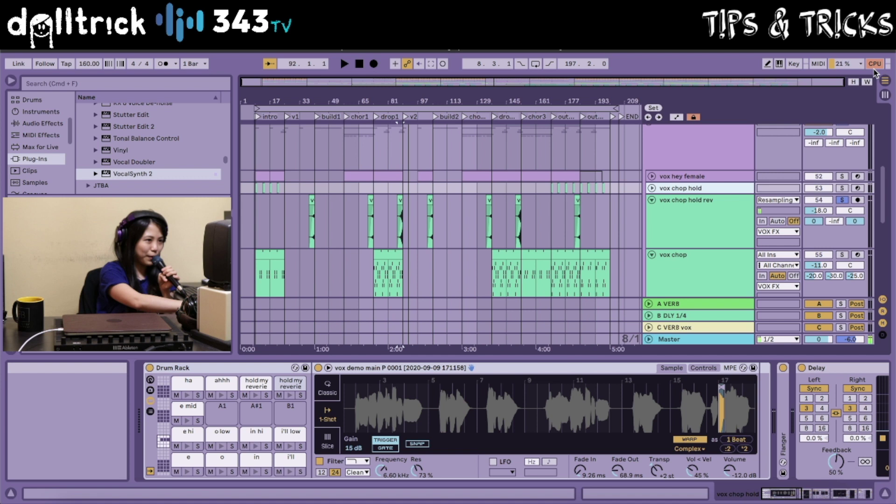
left_click(681, 130)
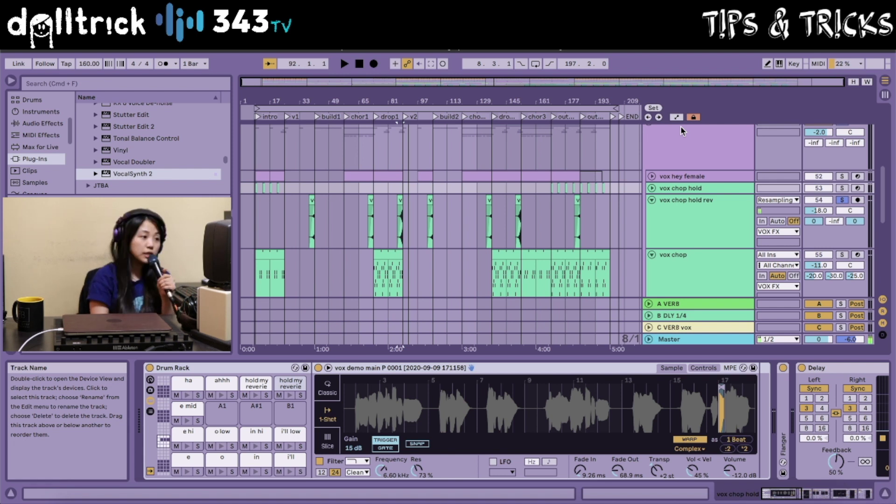
Solo the vs audio chor track and play it from its first clip at the start of chor1.
scroll(717, 163, "down", 10)
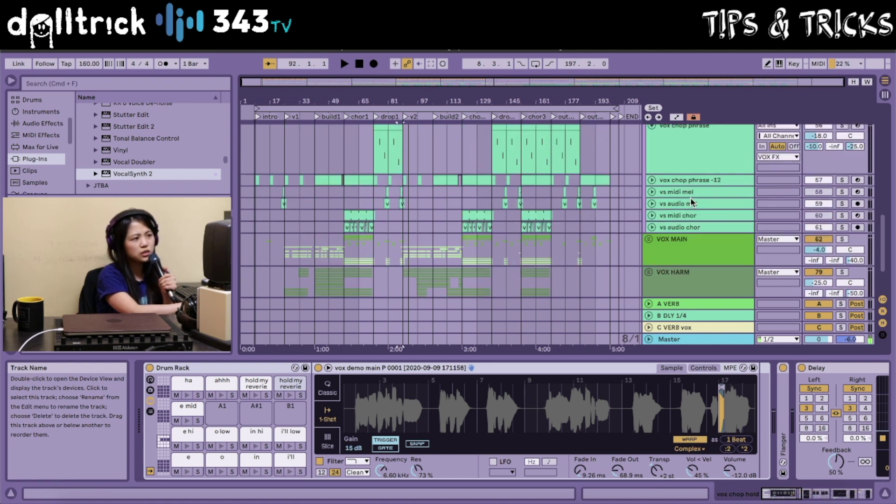
left_click(842, 227)
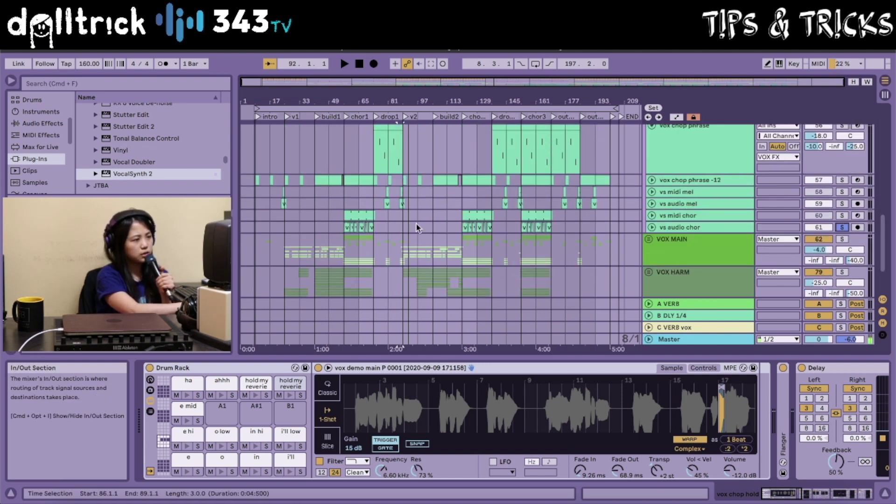
left_click(344, 227)
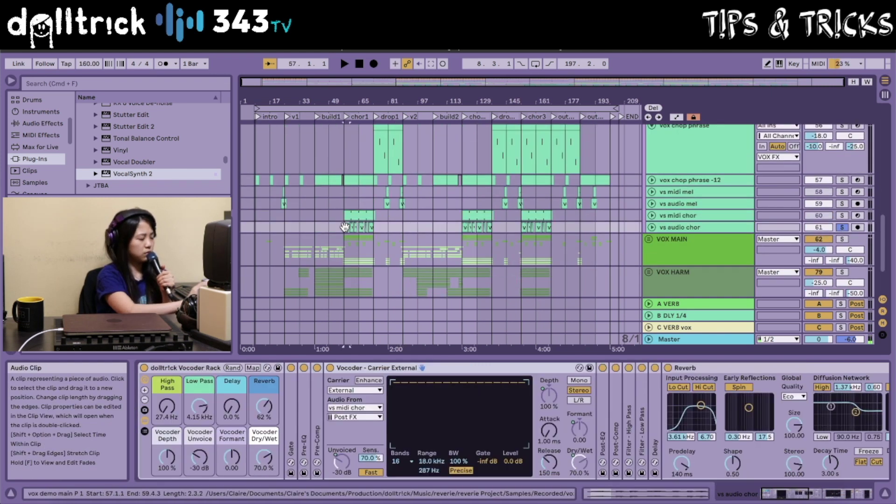
key("space")
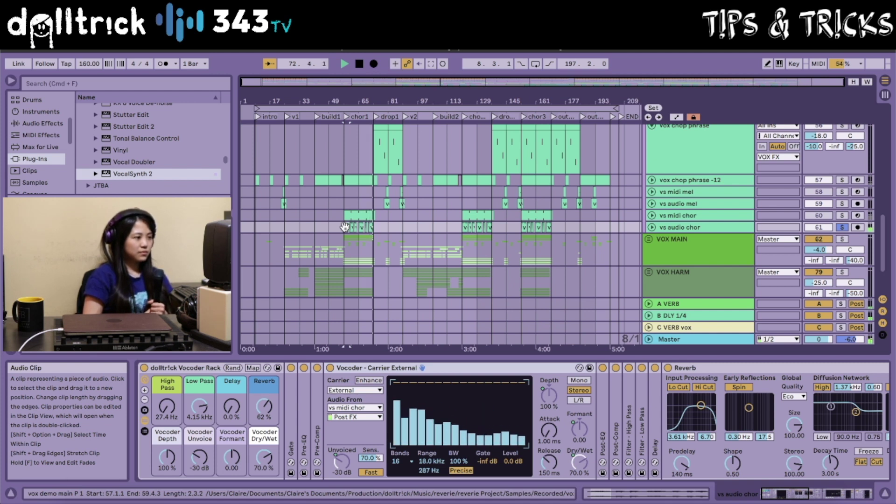
key("space")
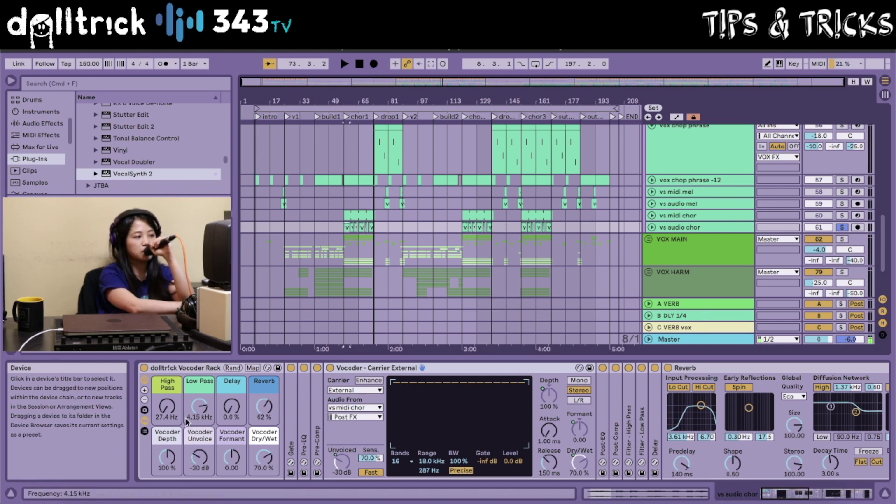
Compare the vocoder chorus by ear with the dolltrick Vocoder Rack's Low Pass at 19.9 kHz and at 4.15 kHz.
key("space")
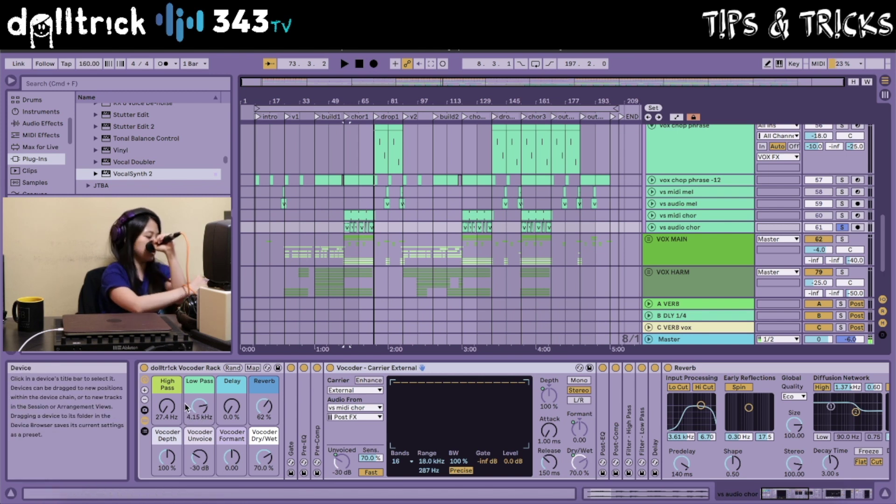
left_click_drag(199, 407, 199, 373)
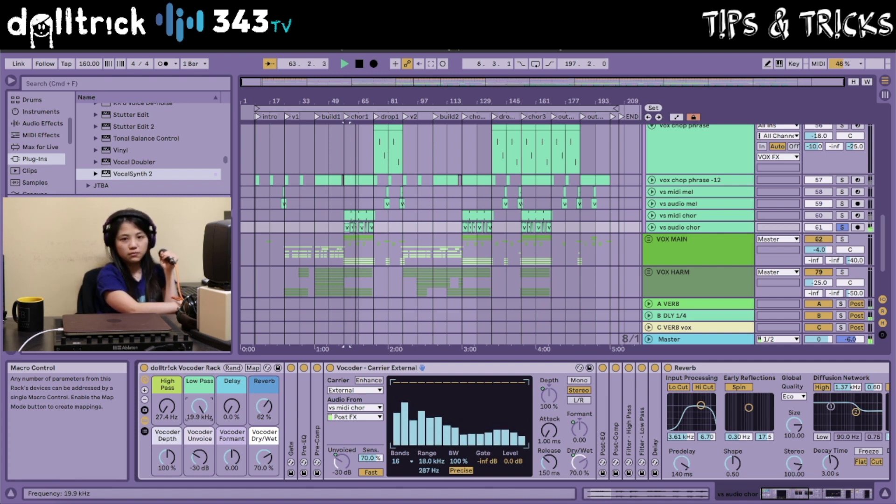
key("space")
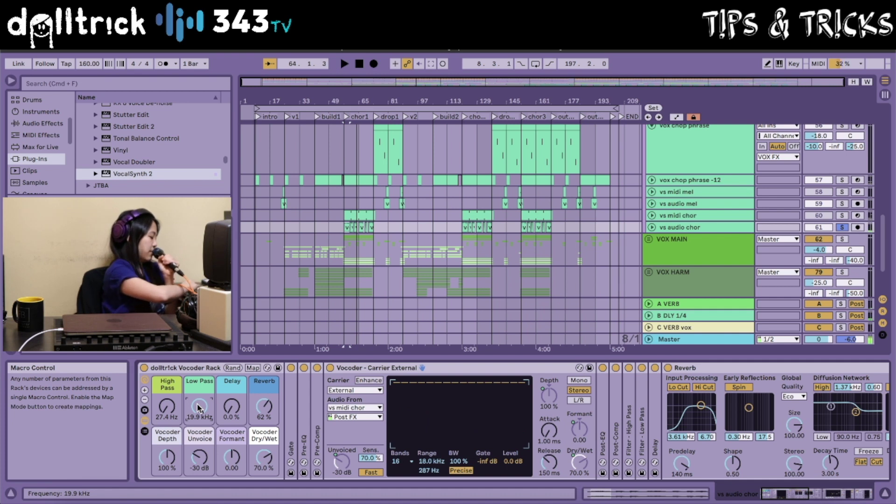
left_click_drag(198, 409, 198, 408)
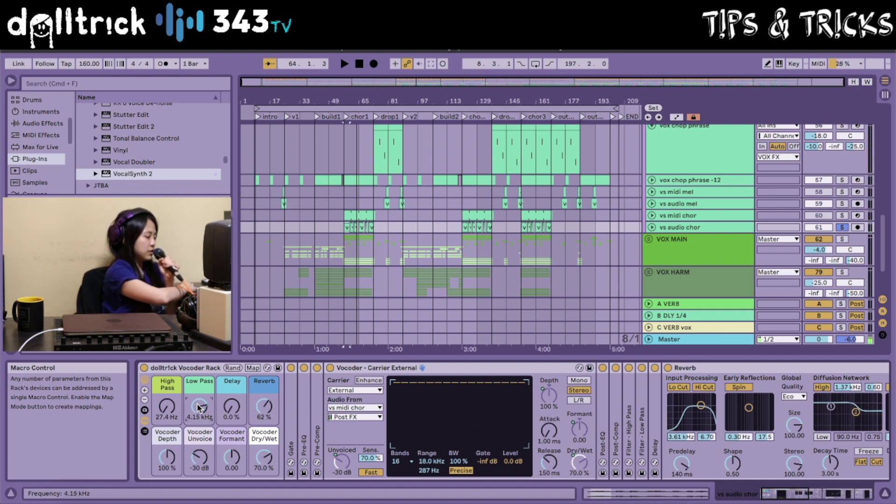
key("space")
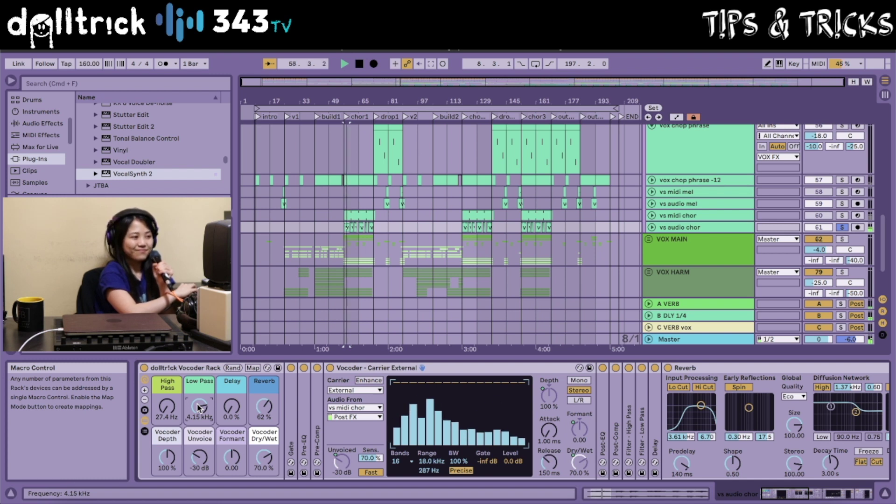
key("space")
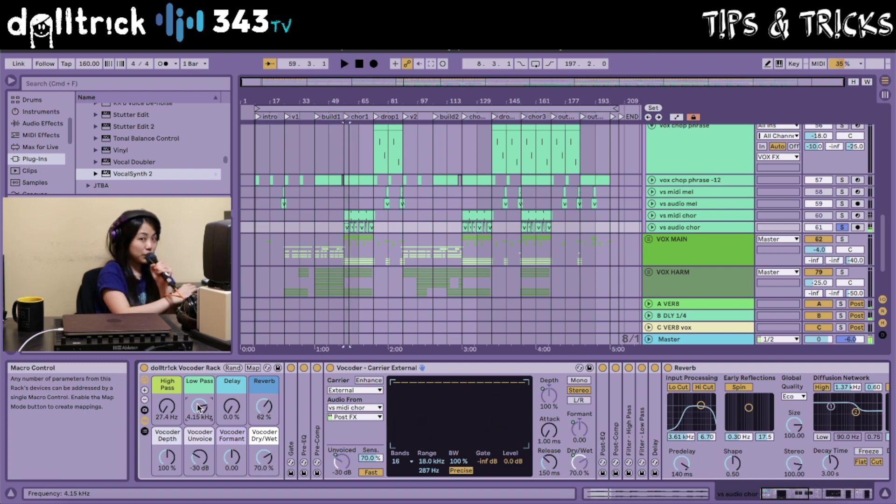
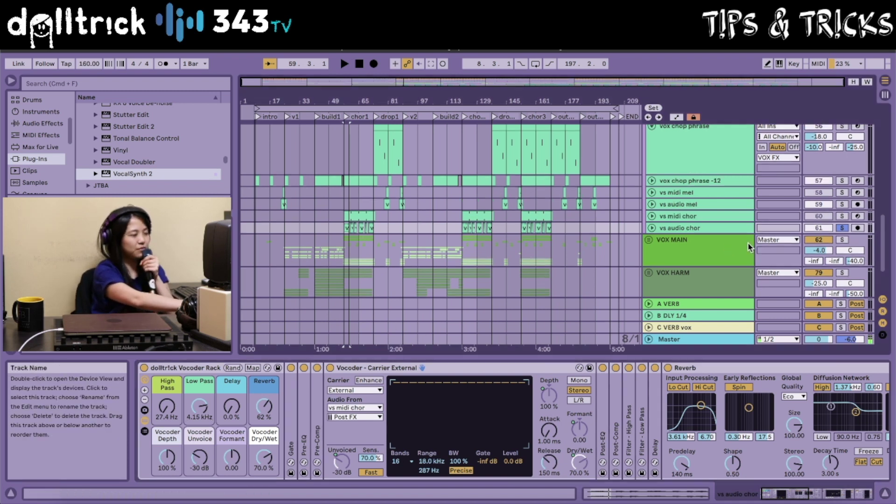
Turn off the solo on vs audio chor and fold the VOX FX group.
scroll(749, 242, "up", 2)
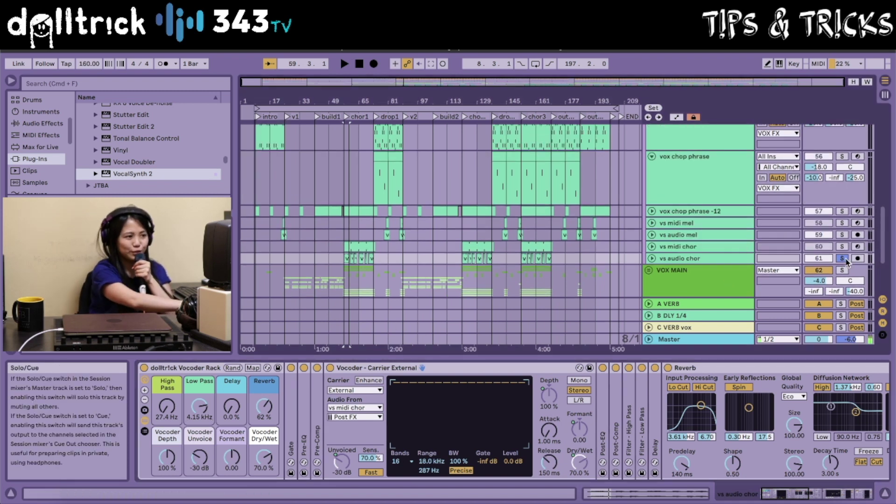
scroll(712, 219, "up", 3)
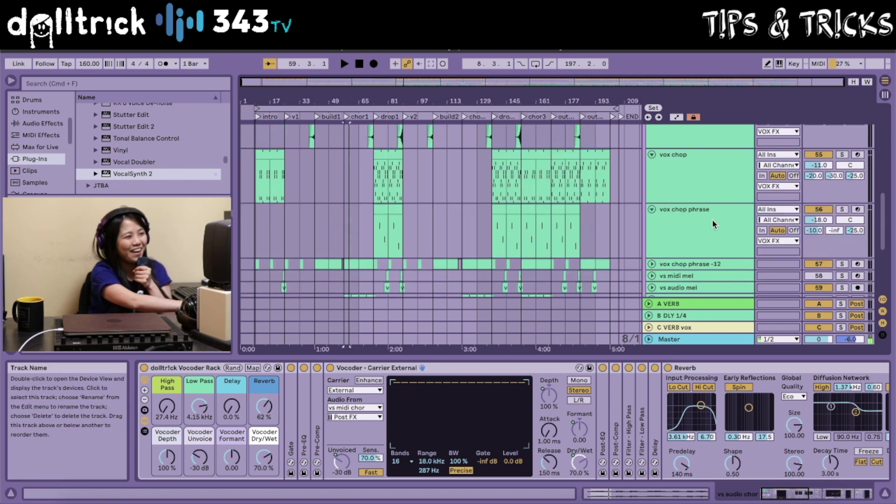
scroll(709, 223, "up", 4)
scroll(668, 195, "up", 2)
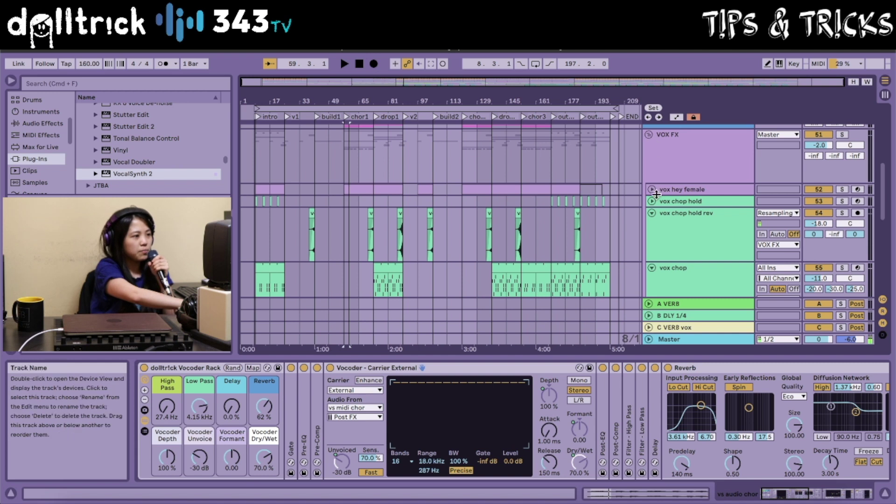
scroll(656, 197, "down", 8)
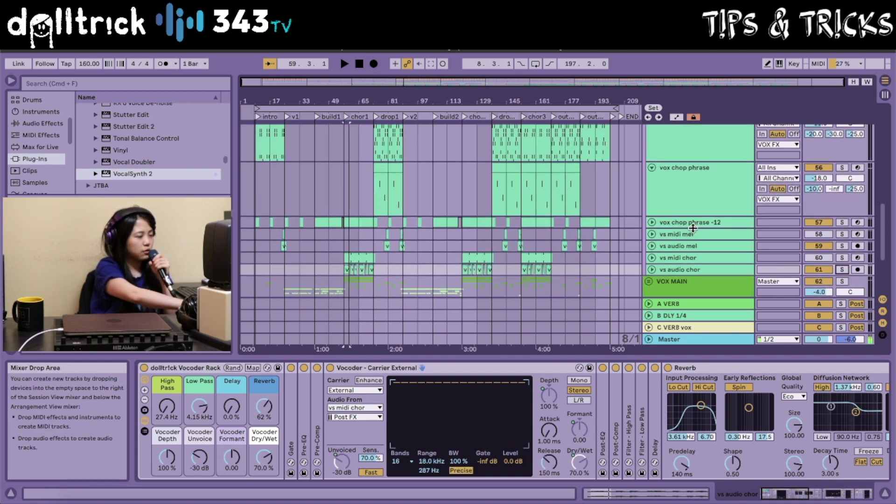
left_click(674, 228)
key("Left")
scroll(658, 201, "down", 4)
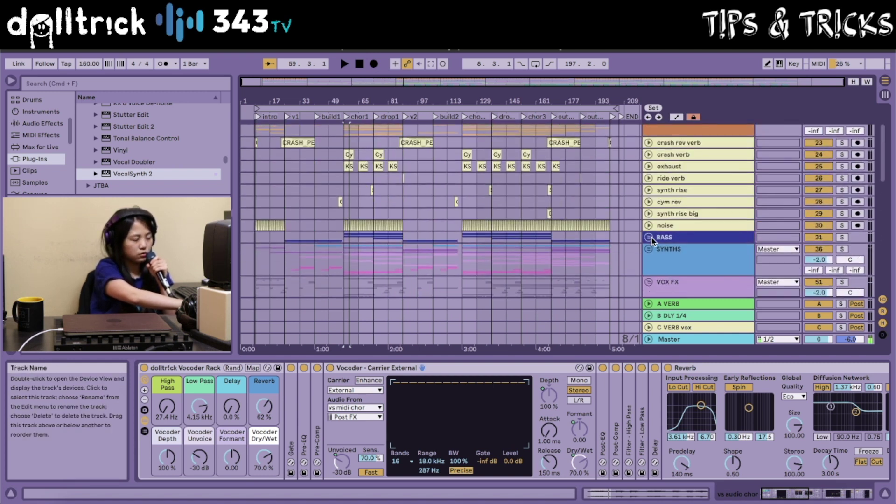
left_click(651, 215)
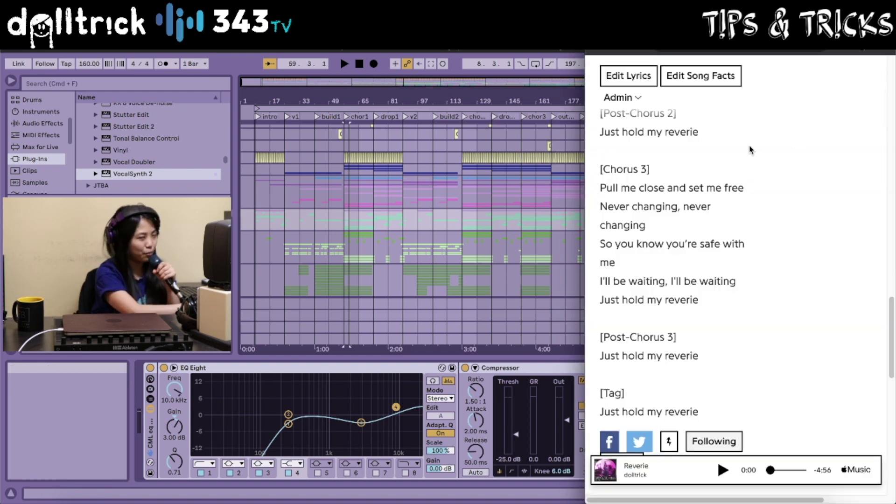
Switch to the lyrics web page for "Reverie" and examine its verse, pre-chorus and chorus lyrics.
scroll(741, 178, "up", 10)
scroll(741, 181, "up", 8)
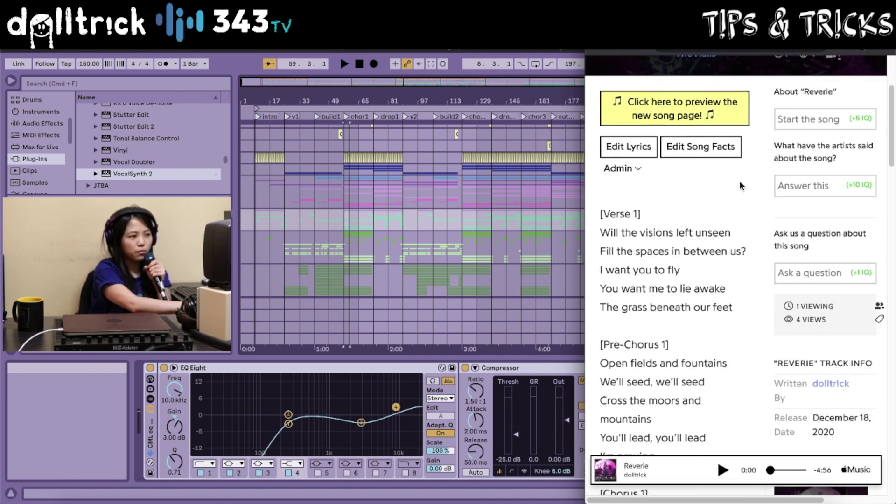
scroll(741, 182, "down", 3)
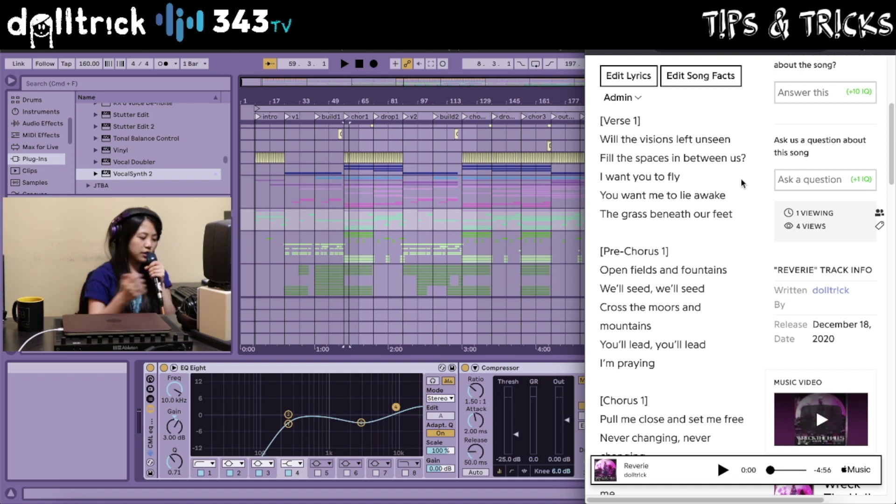
scroll(746, 192, "down", 5)
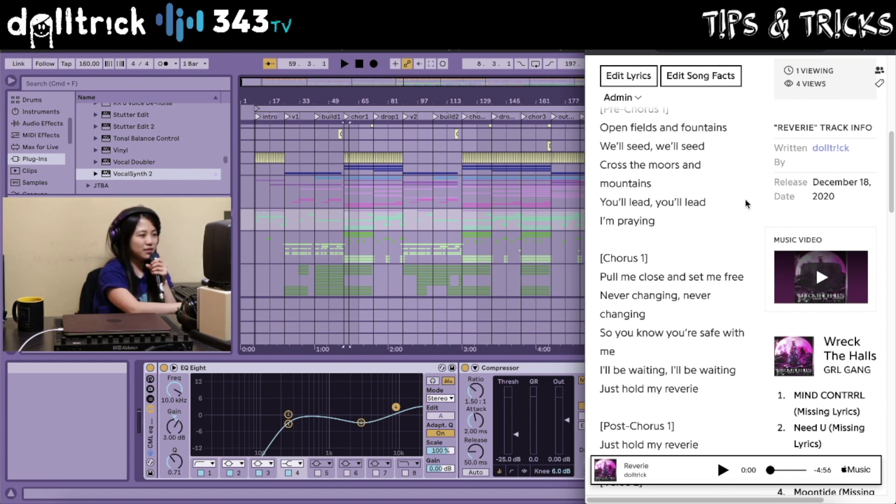
scroll(745, 200, "up", 5)
scroll(739, 216, "down", 3)
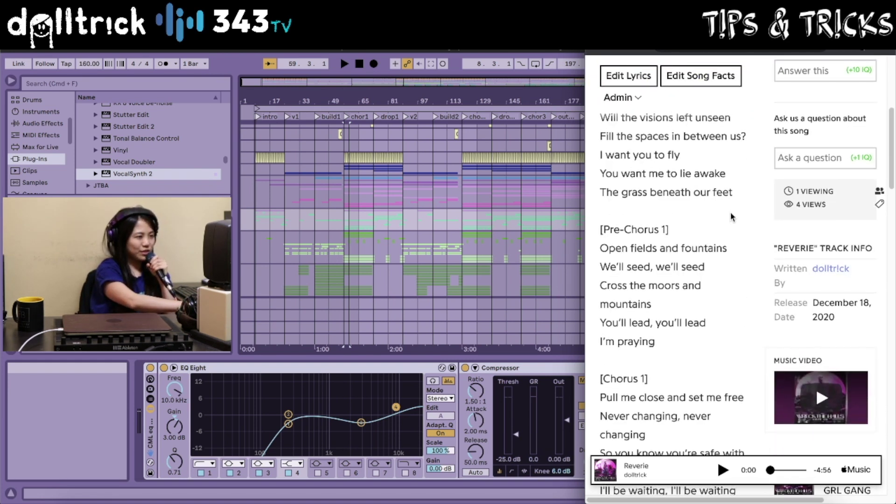
scroll(731, 217, "up", 5)
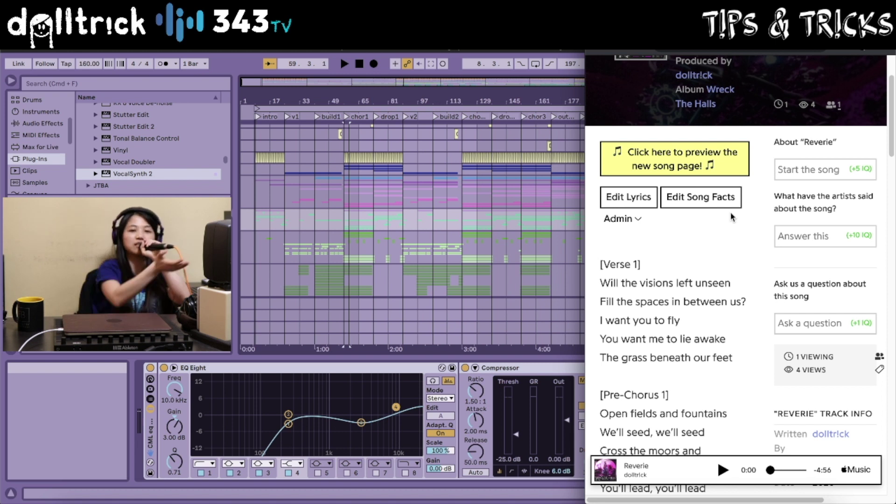
scroll(681, 275, "down", 1)
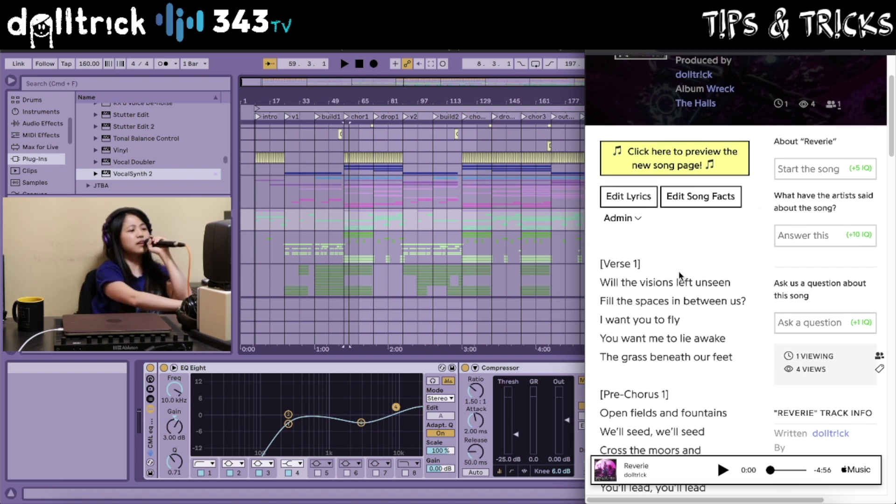
scroll(680, 276, "down", 10)
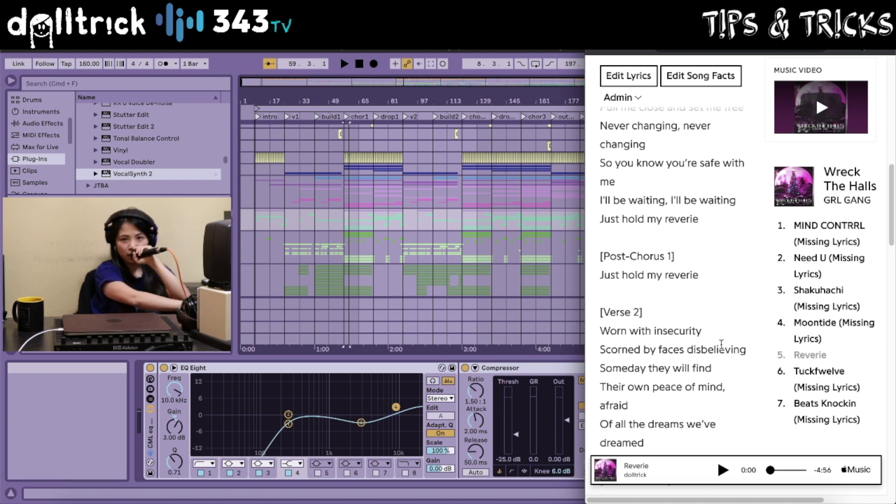
scroll(709, 357, "up", 8)
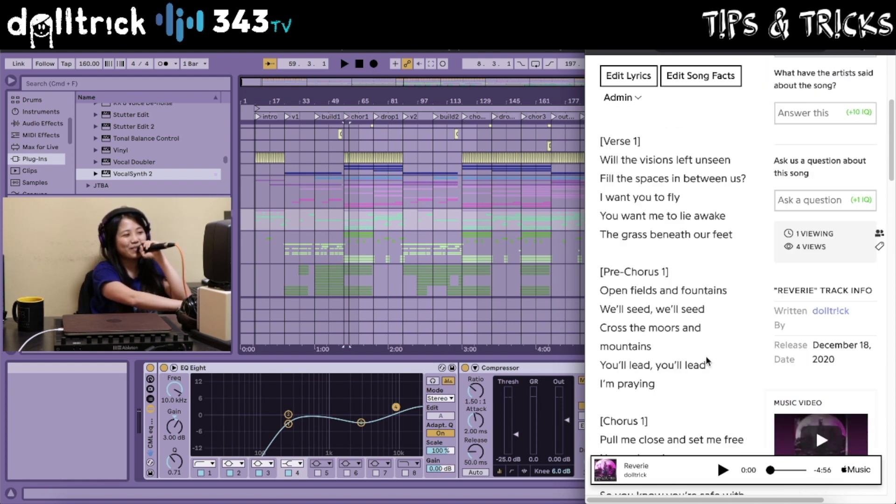
scroll(707, 361, "up", 1)
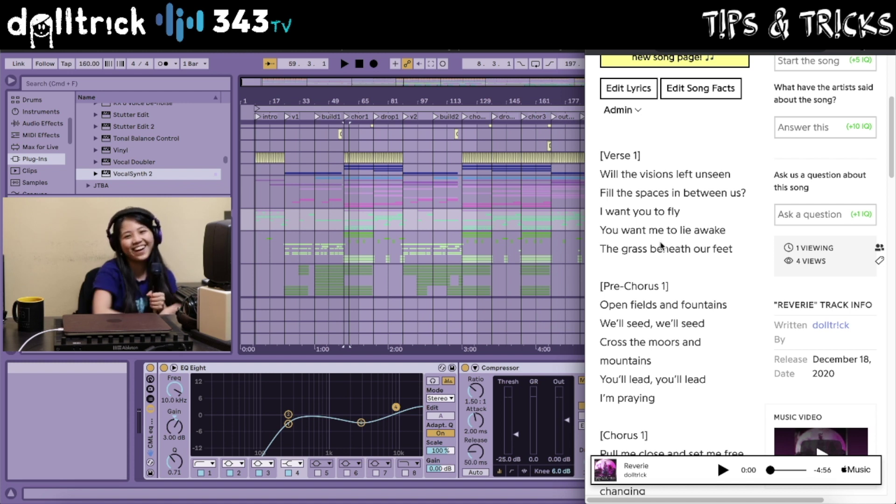
scroll(674, 241, "down", 1)
scroll(674, 242, "down", 1)
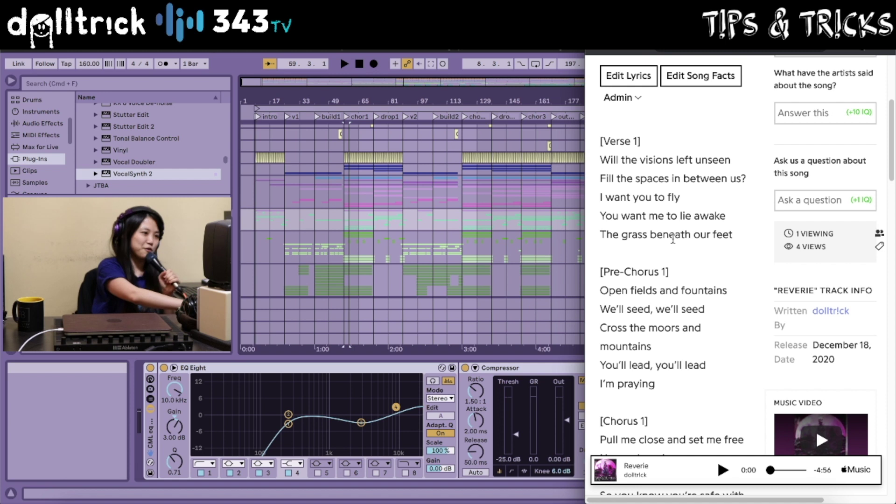
scroll(675, 241, "down", 5)
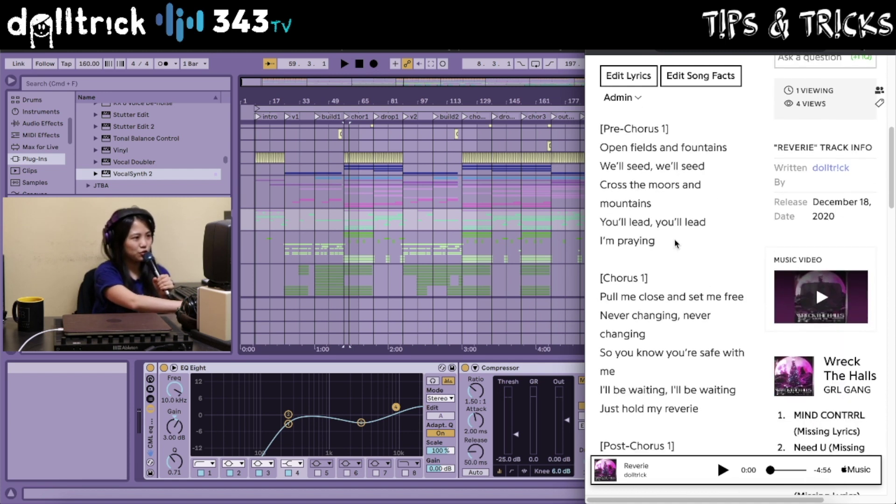
scroll(675, 237, "up", 5)
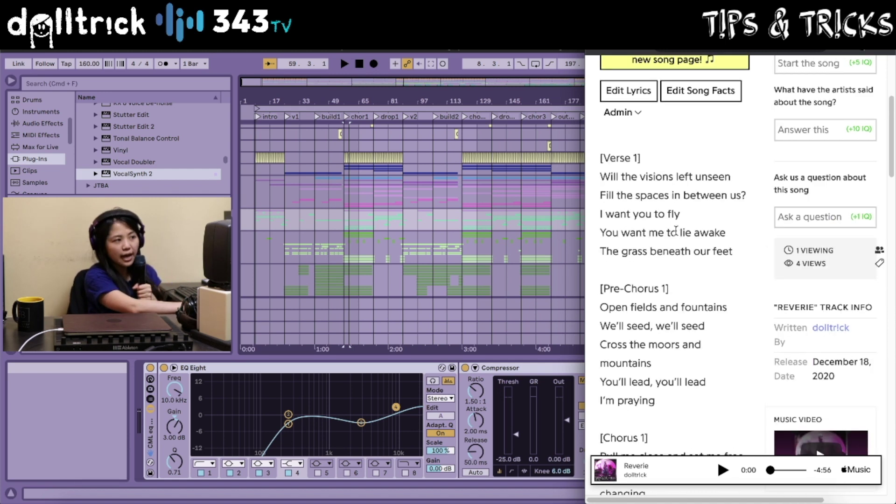
Switch back to Ableton Live, solo the VOX MAIN group and unfold its tracks.
left_click(377, 245)
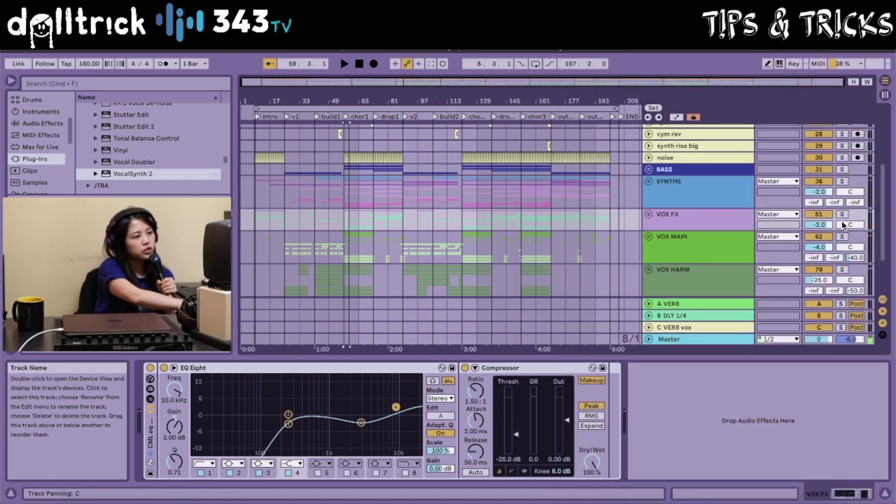
left_click(842, 237)
left_click(649, 237)
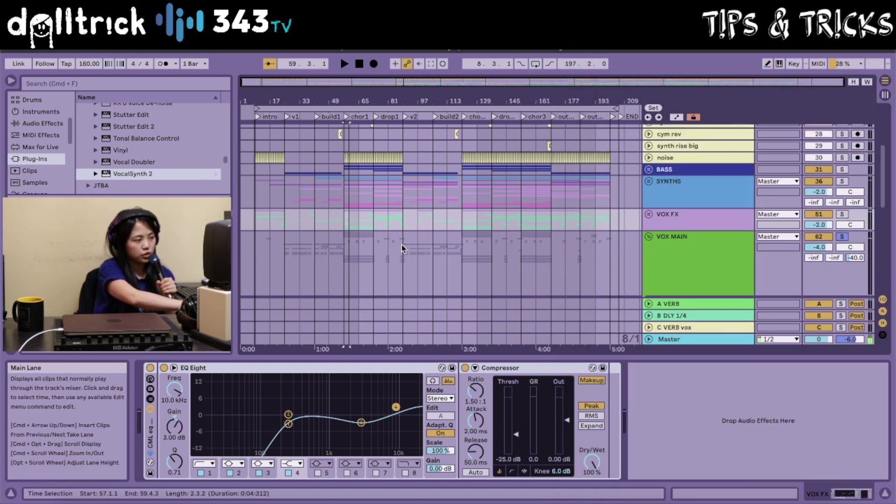
Play the soloed main vocals from the first clip of the vox main 1 P C track at v1.
scroll(404, 249, "down", 3)
scroll(403, 248, "down", 6)
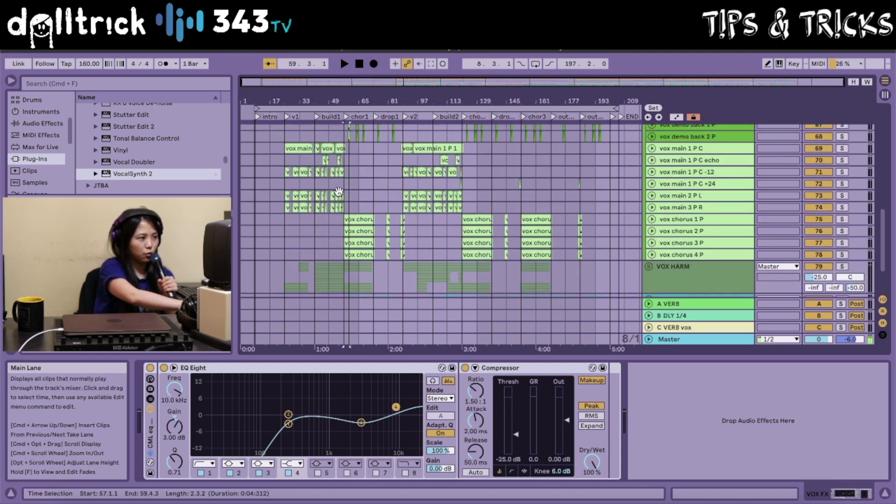
left_click(289, 146)
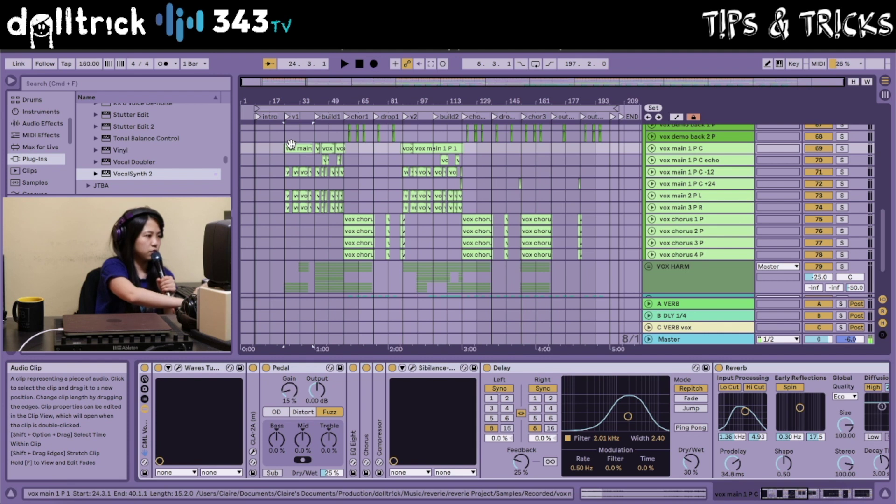
key("space")
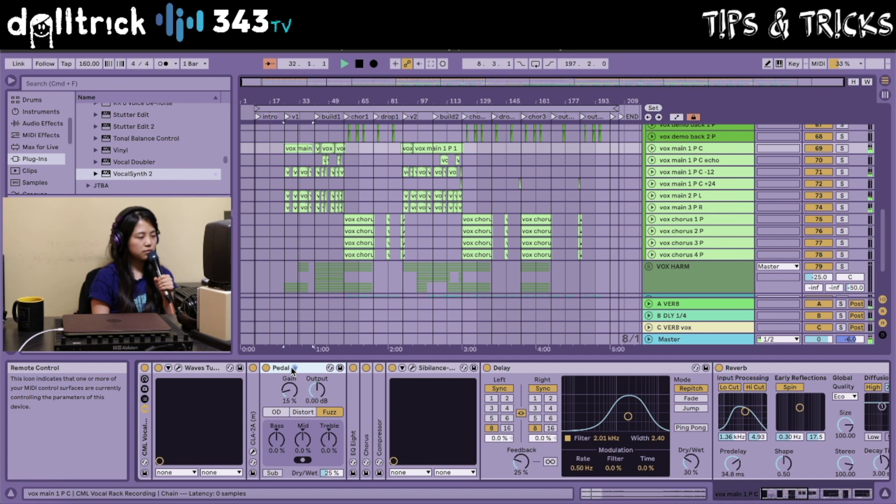
Stop playback and examine the Delay and Reverb settings in the vox main 1 P C device chain.
key("space")
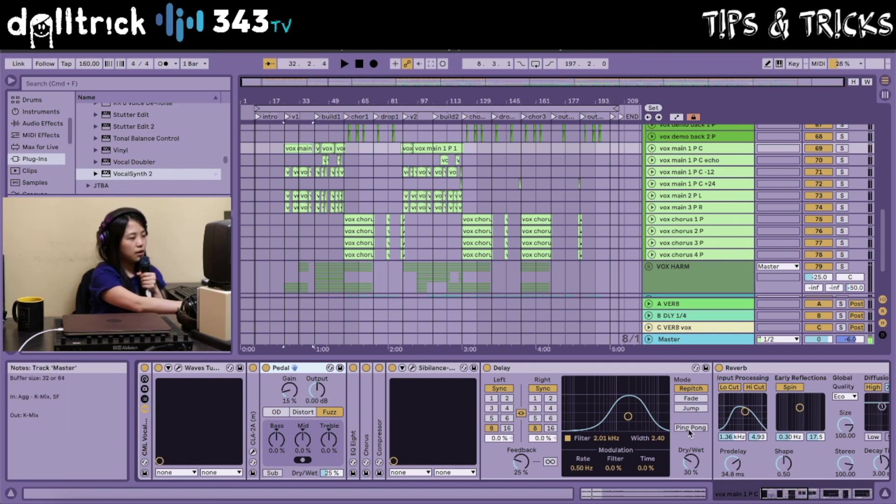
scroll(689, 441, "right", 2)
scroll(690, 443, "right", 5)
scroll(690, 444, "right", 5)
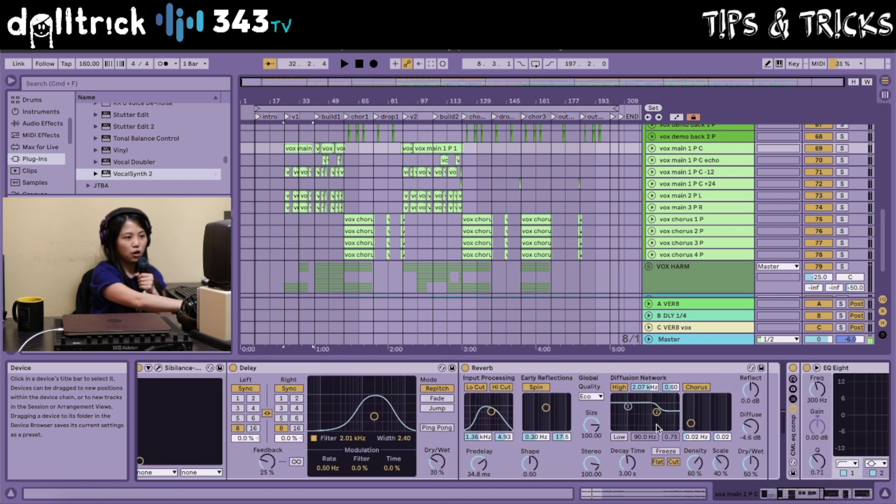
scroll(590, 436, "left", 6)
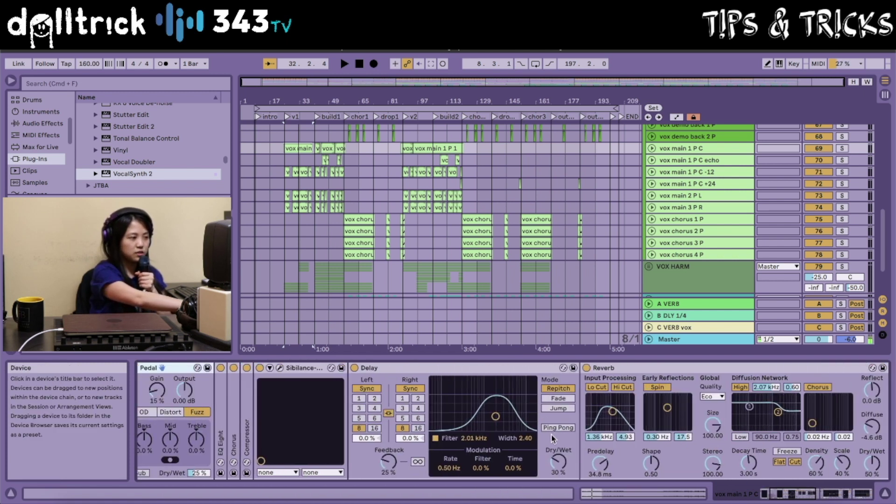
scroll(548, 436, "left", 7)
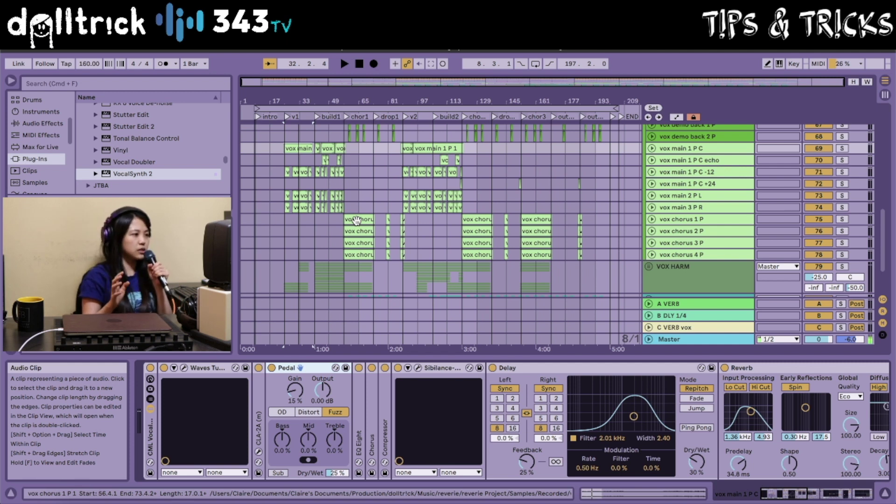
Select the first vox main 1 P C clip at v2, and switch to the lyrics web page to read Verse 2.
left_click(408, 148)
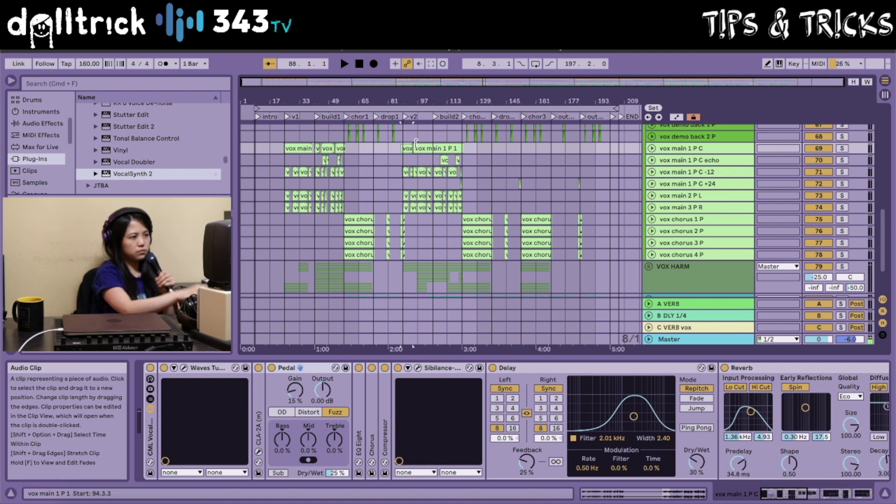
key("super+Tab")
scroll(699, 208, "down", 10)
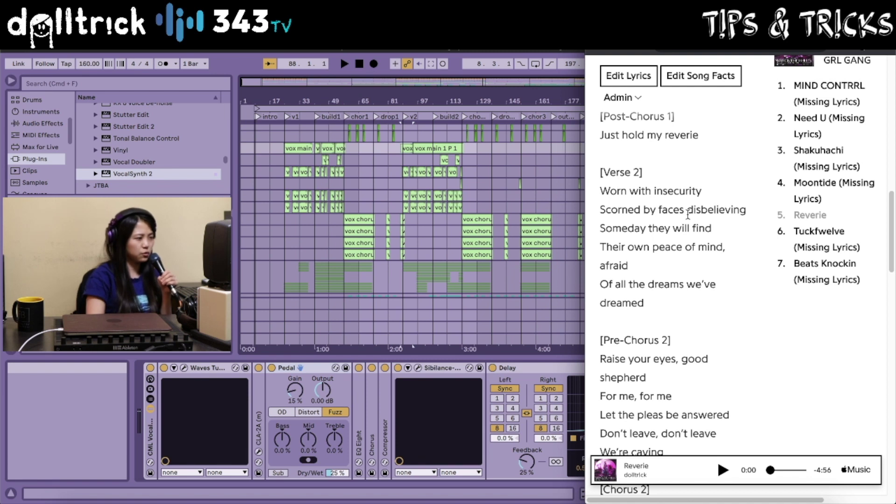
Switch back to Ableton Live and play the v2 vocals with the vox main 1 P C track soloed.
left_click(407, 146)
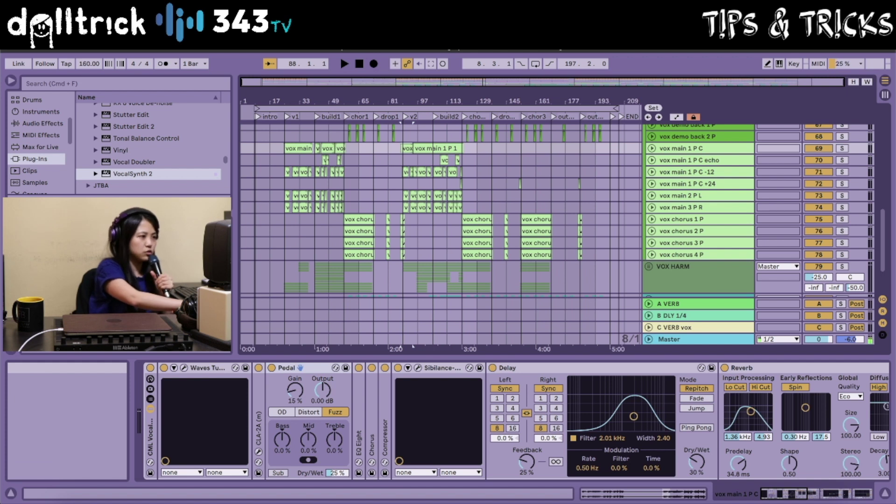
key("space")
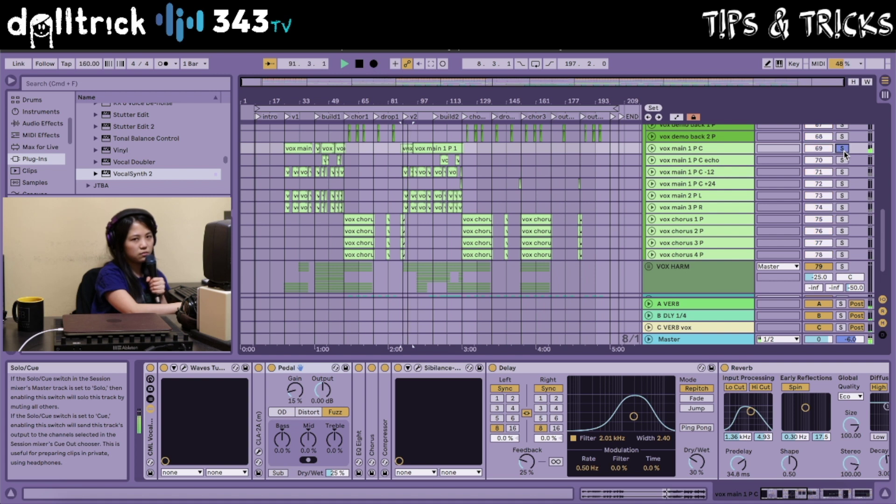
key("space")
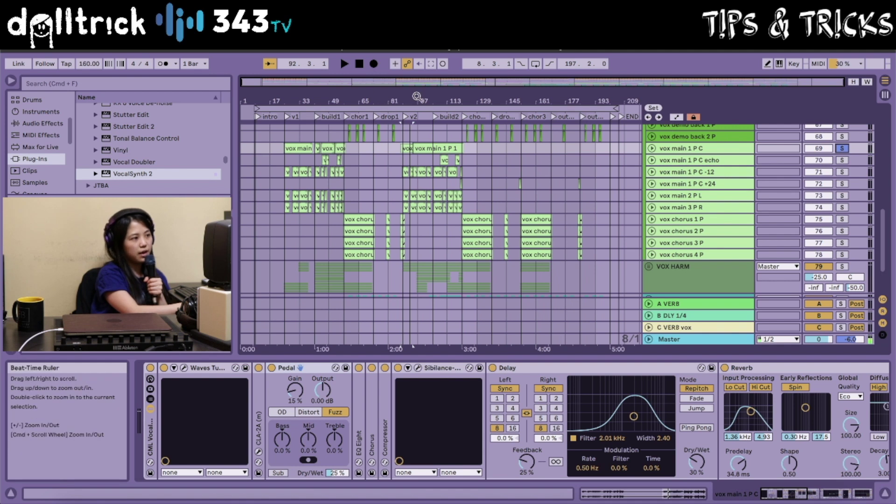
Turn off the solo on vox main 1 P C and play all the main vocals from its first clip at v2.
left_click_drag(417, 96, 418, 113)
left_click(401, 148)
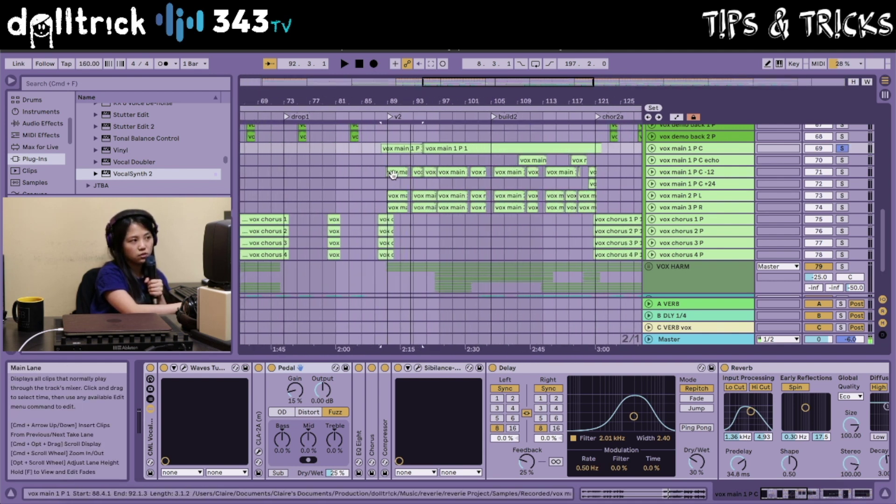
left_click(686, 172)
left_click(842, 148)
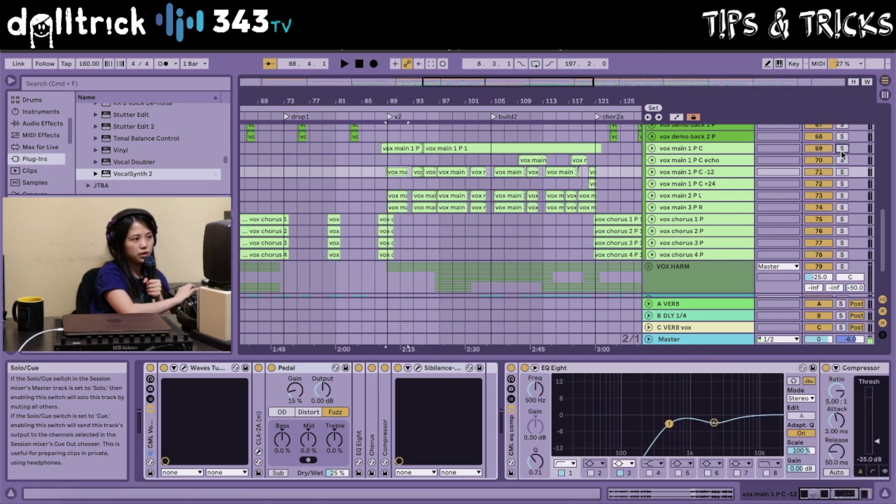
key("space")
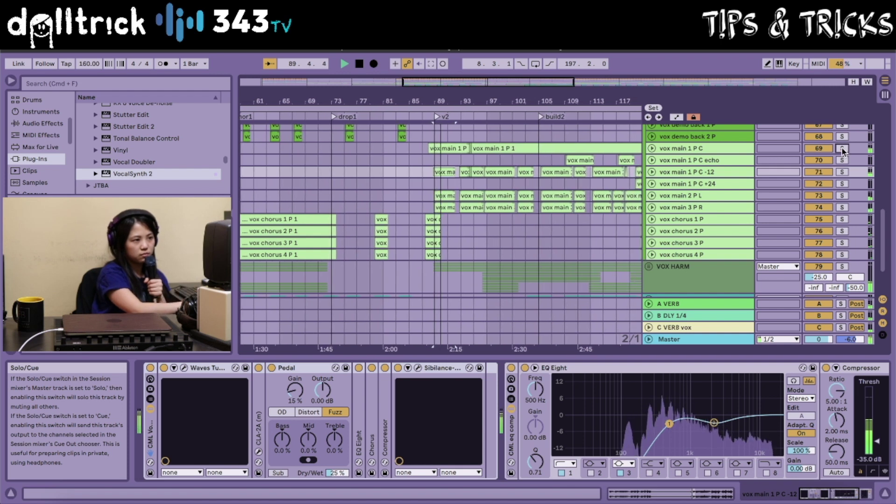
scroll(843, 149, "up", 5)
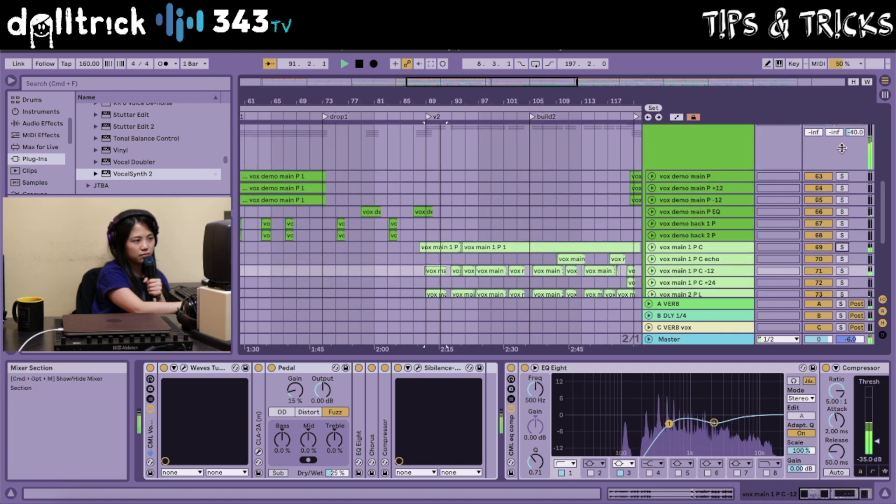
scroll(843, 148, "up", 2)
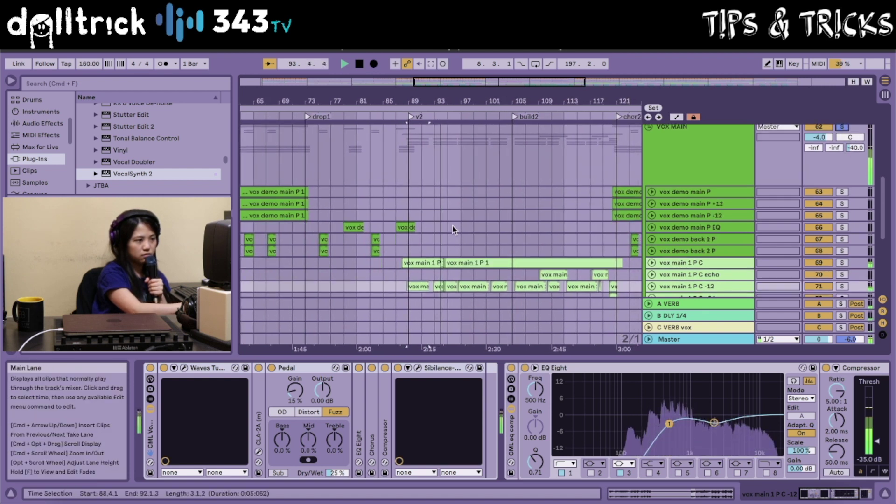
scroll(452, 231, "down", 3)
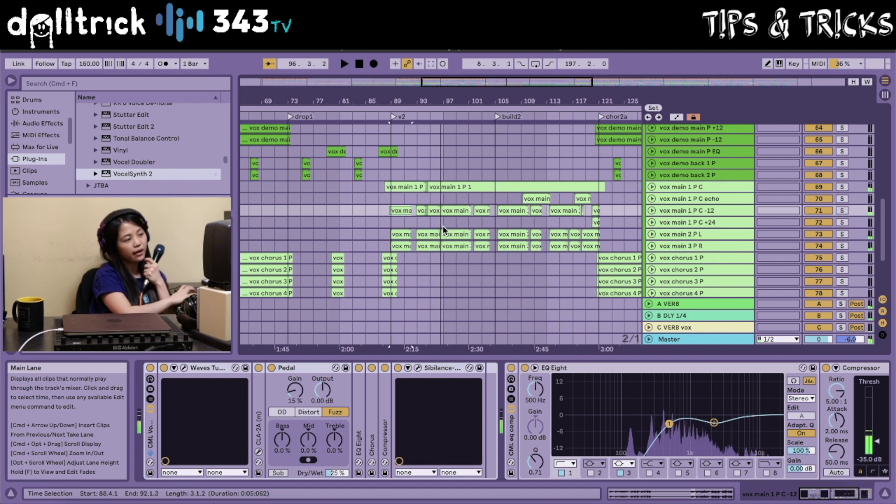
key("space")
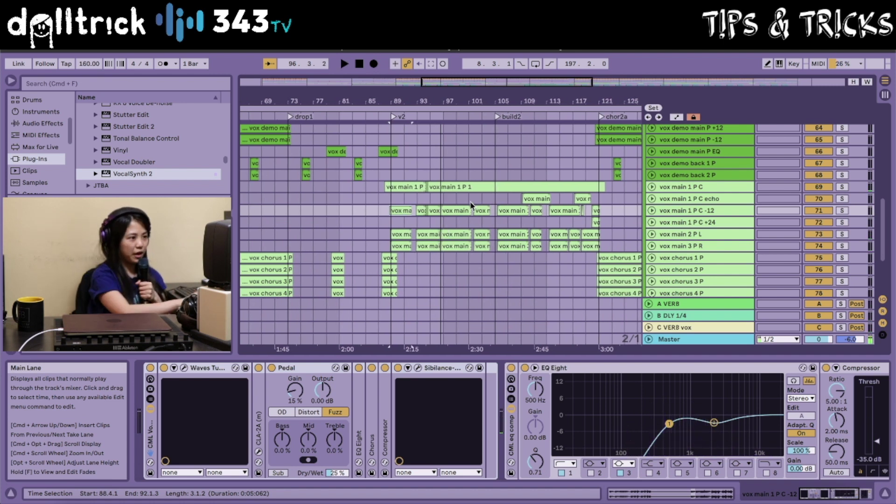
Solo and unfold the vox main 1 P C track and set the insert mark at v2, 89.1.1.
left_click(842, 186)
left_click(652, 186)
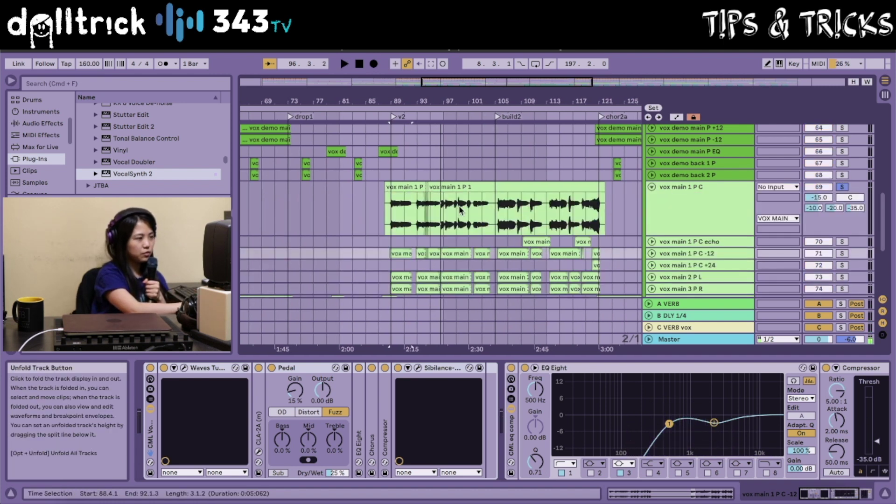
left_click(401, 222)
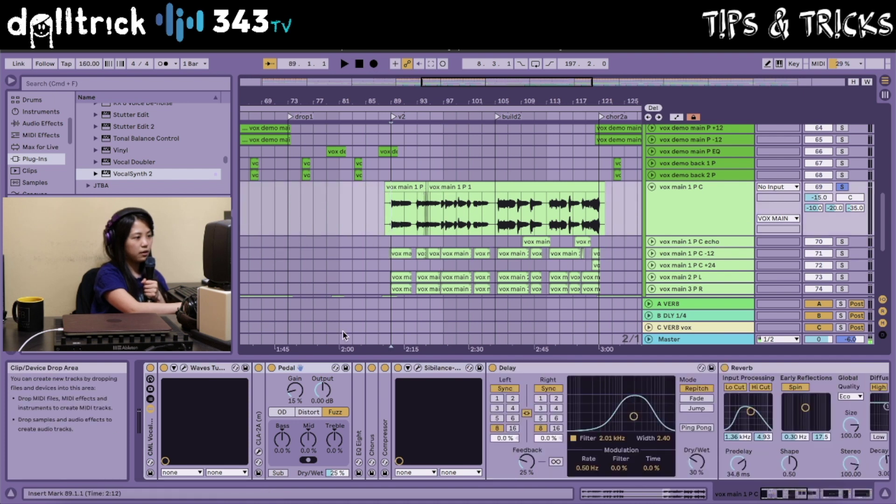
Bypass the Pedal device on vox main 1 P C, play the v2 vocals without it, and reactivate it.
right_click(271, 369)
left_click(270, 368)
left_click(271, 369)
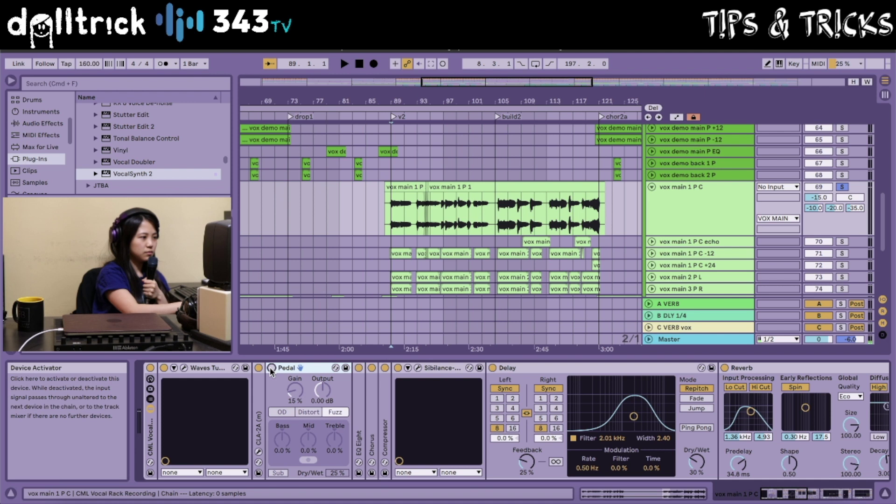
key("space")
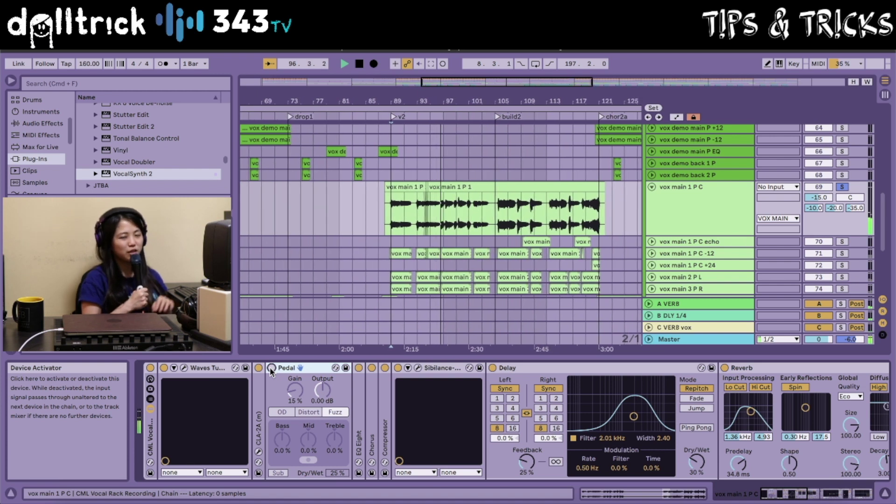
key("space")
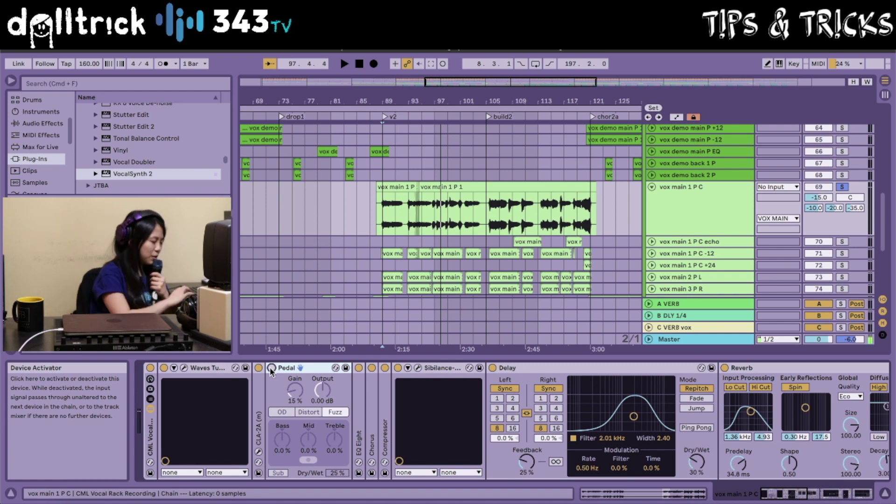
left_click(271, 368)
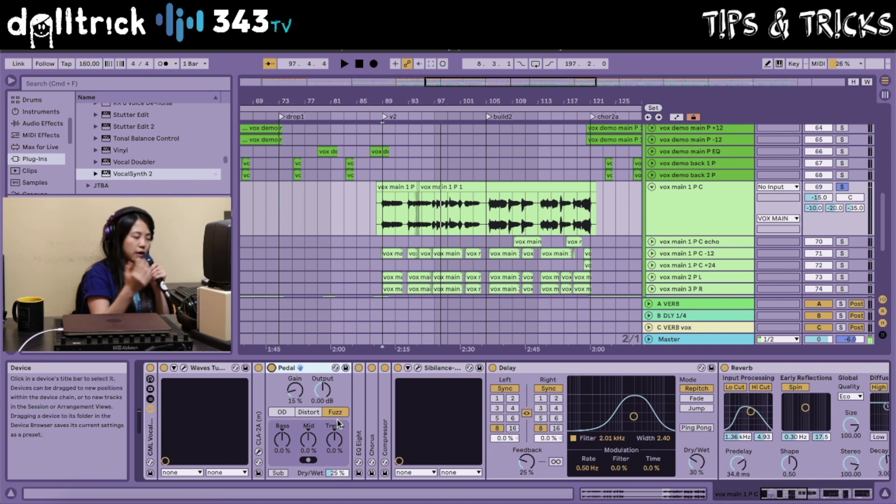
Play the vox main 1 P C track from build2, and turn off its solo and fold it.
left_click(488, 222)
key("space")
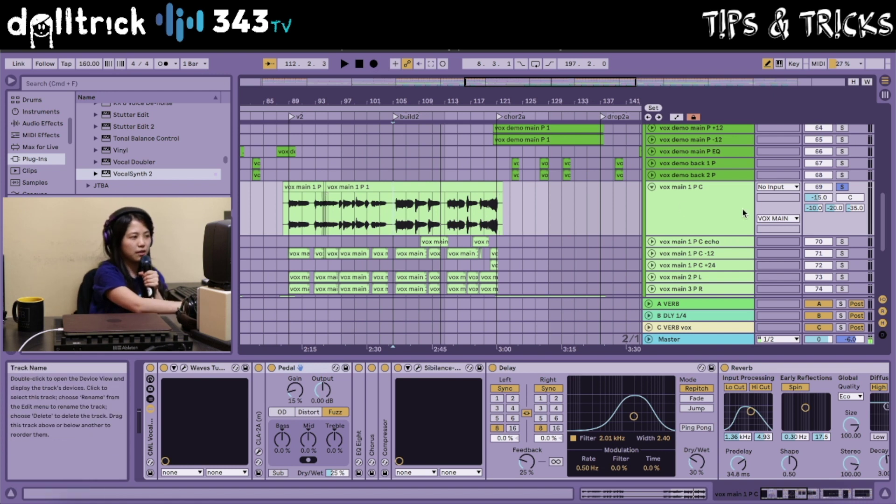
left_click(842, 187)
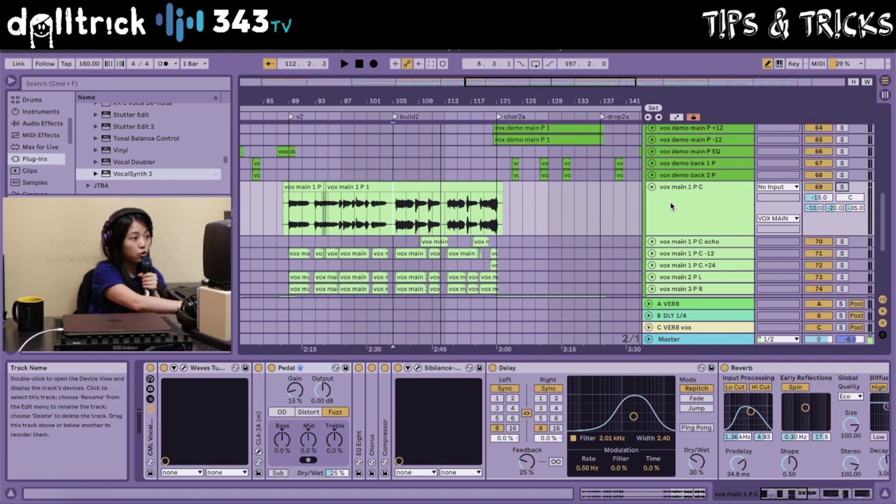
left_click(651, 187)
Solo the VOX HARM group and play its harmonies from 97.1.1 in the v2 section.
scroll(640, 187, "down", 3)
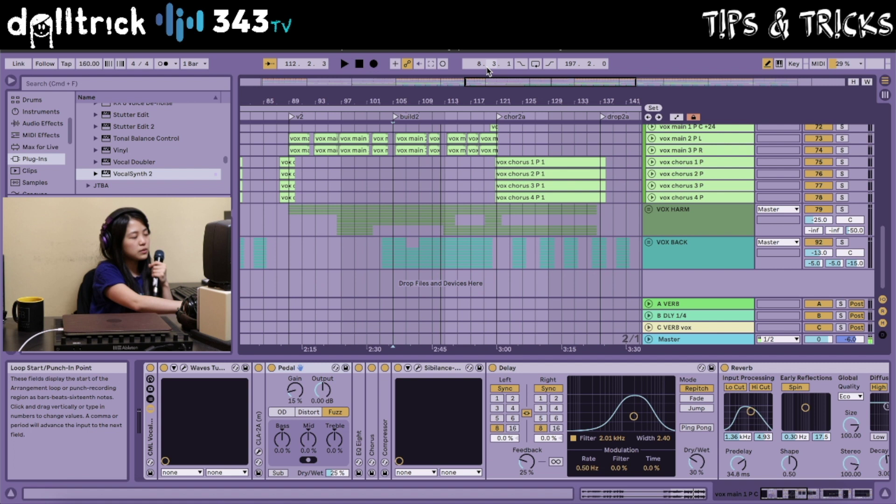
scroll(511, 195, "down", 5)
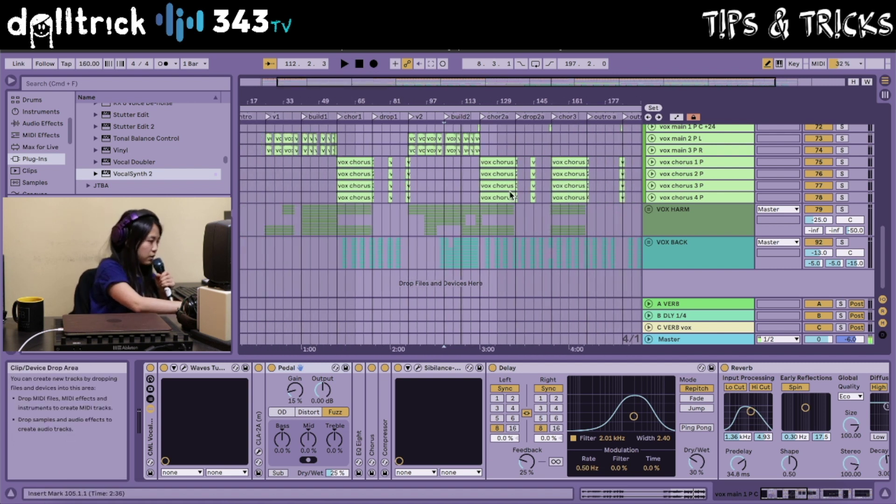
scroll(511, 196, "up", 8)
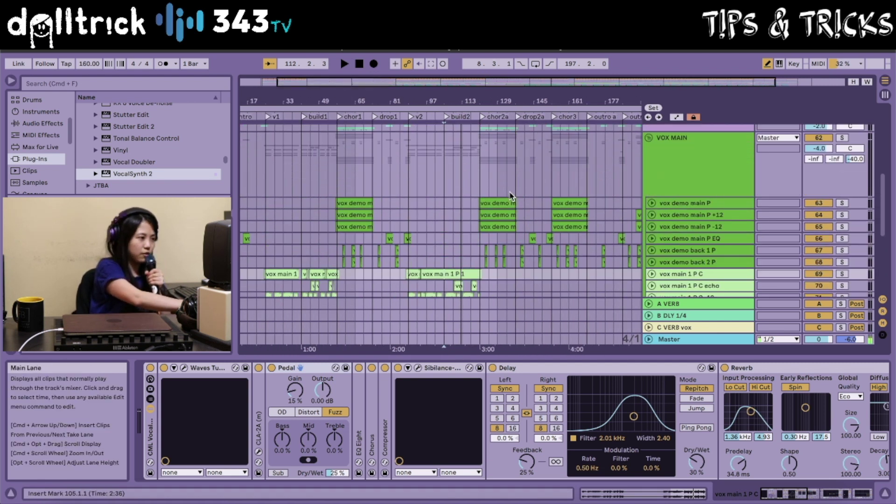
scroll(499, 191, "down", 5)
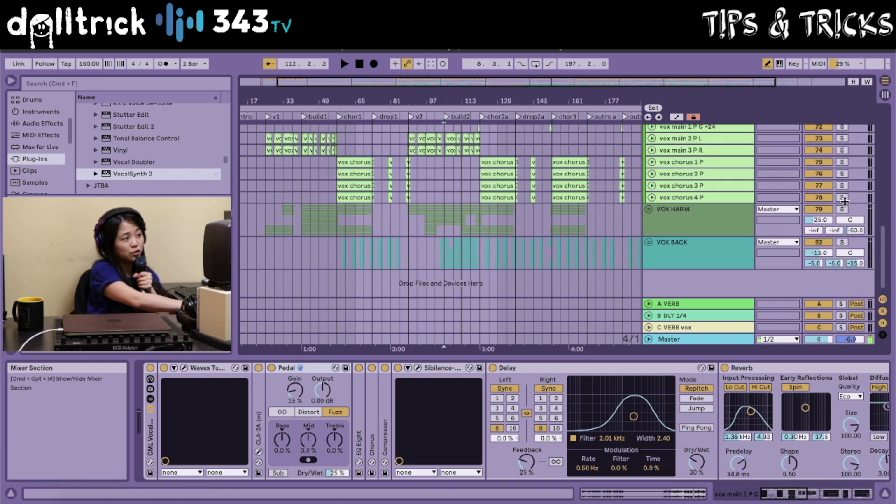
left_click(841, 209)
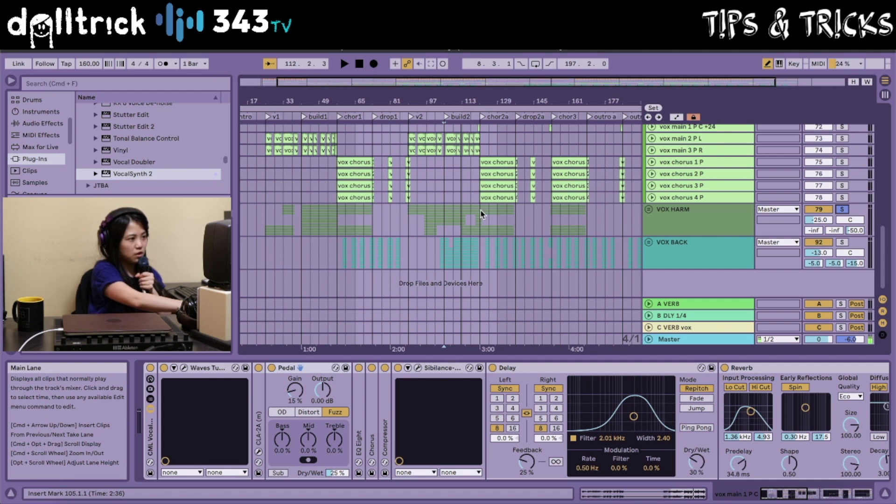
left_click(437, 220)
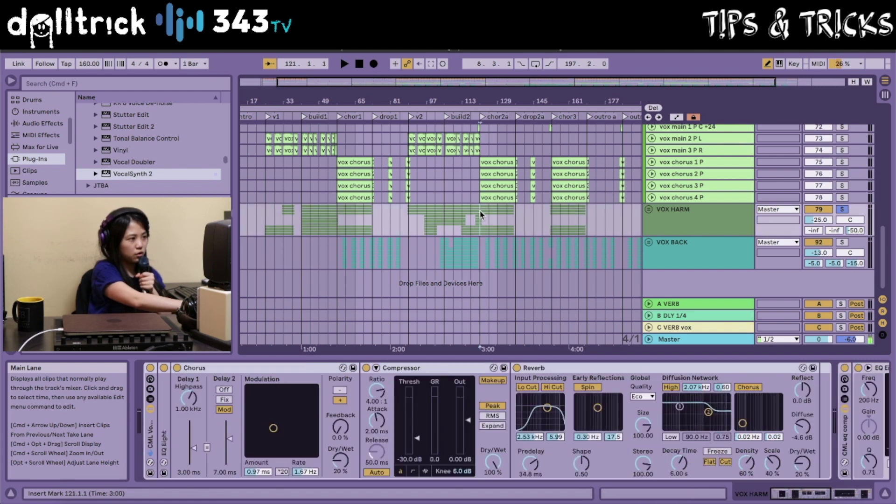
left_click(424, 221)
key("space")
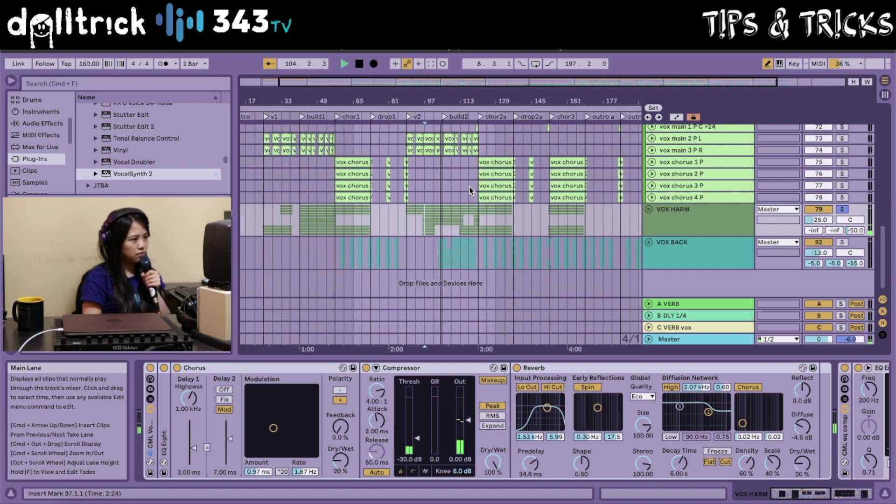
Solo the VOX BACK group instead of VOX HARM during playback, and stop after listening.
left_click(842, 243)
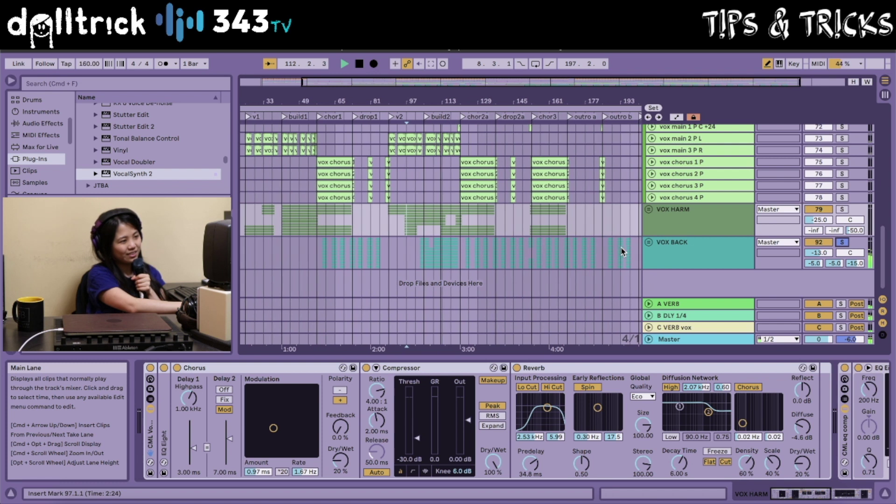
key("space")
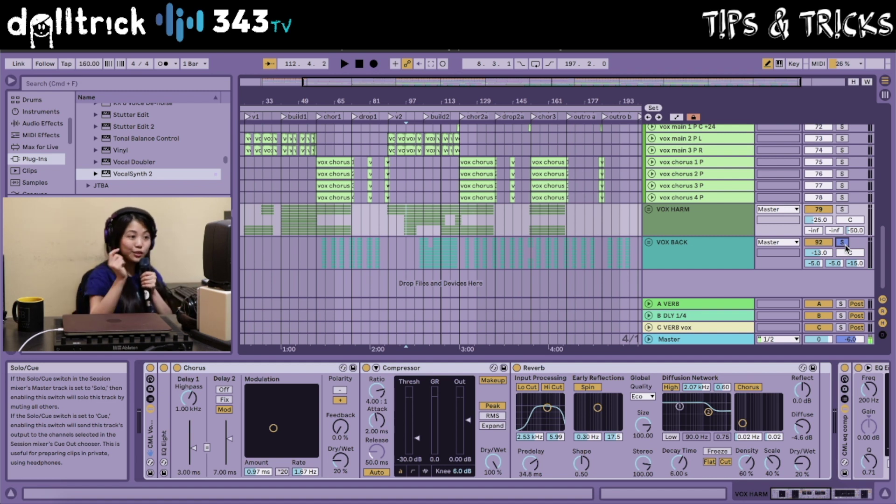
Turn off the solo on VOX BACK and fold the VOX MAIN group.
scroll(782, 284, "up", 10)
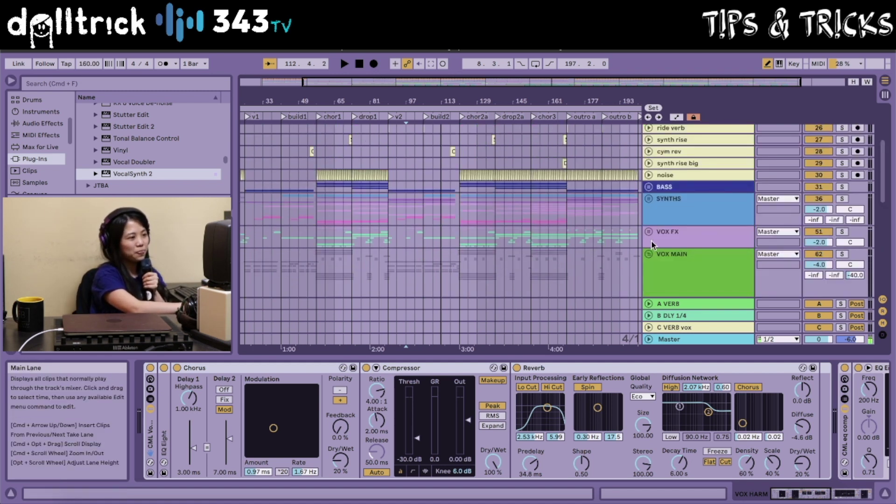
left_click(649, 255)
scroll(645, 264, "down", 3)
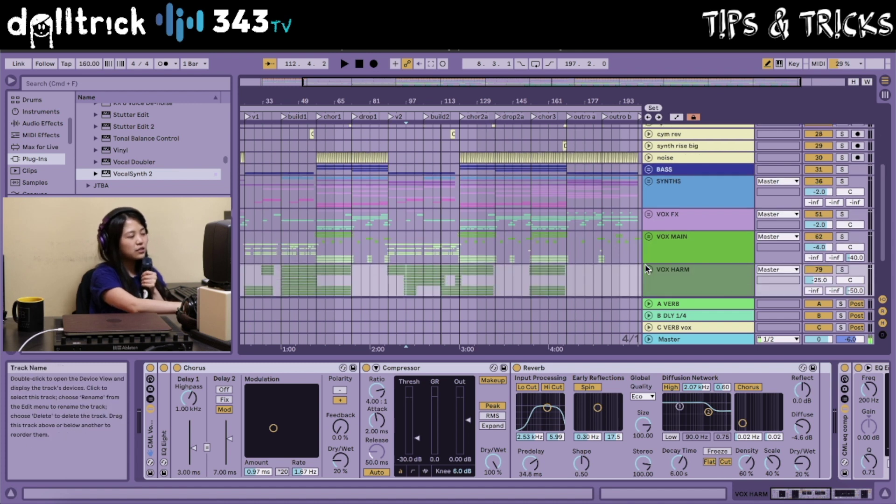
Play the full arrangement from 105.1.1 at the start of the build2 section.
scroll(644, 263, "down", 1)
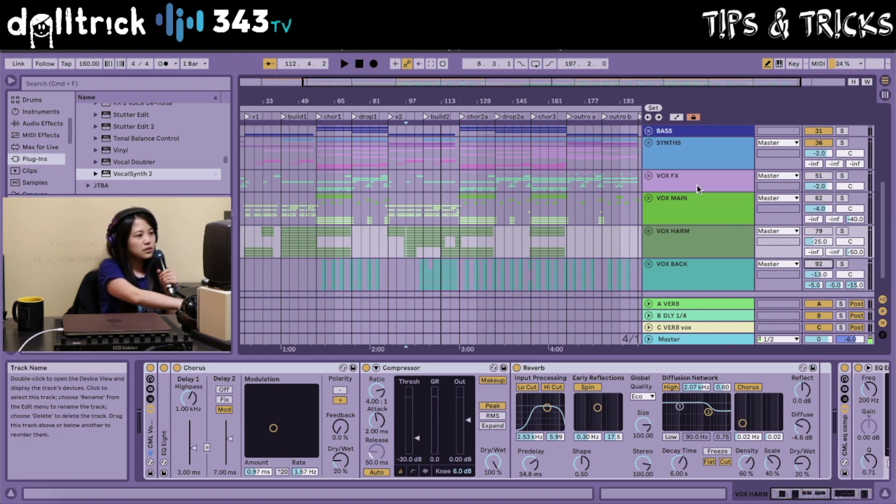
scroll(397, 195, "up", 5)
scroll(396, 192, "up", 3)
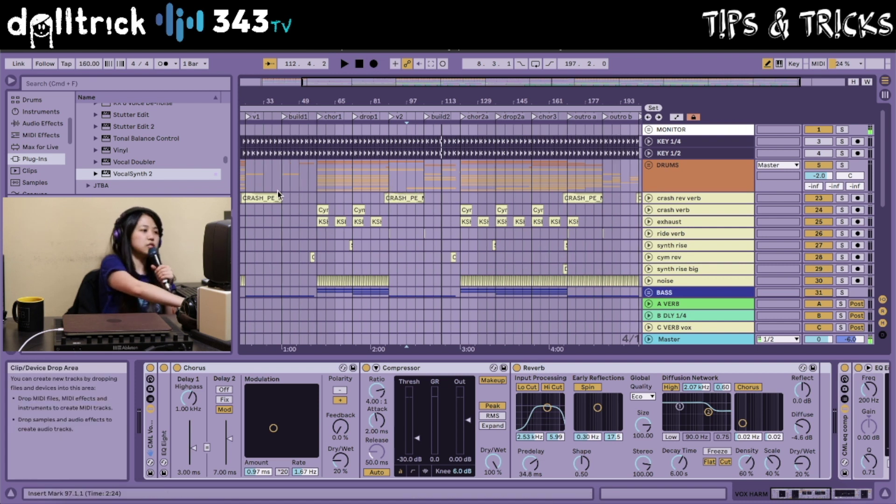
left_click(425, 178)
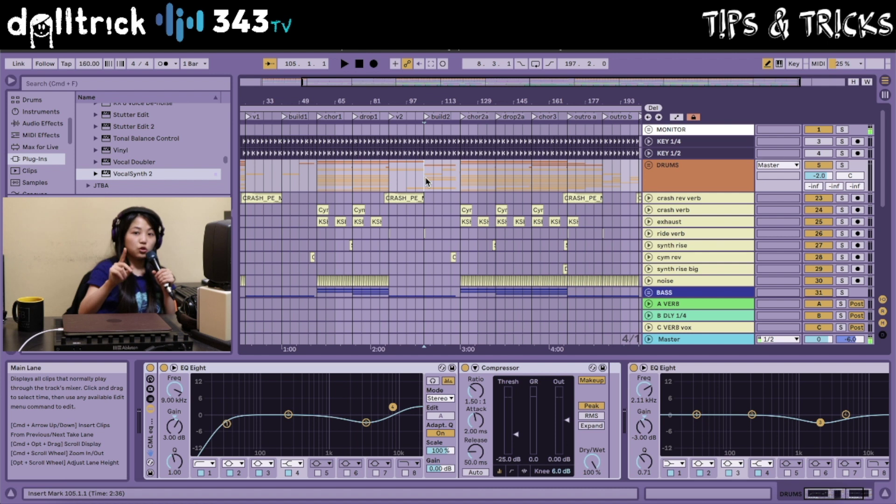
key("space")
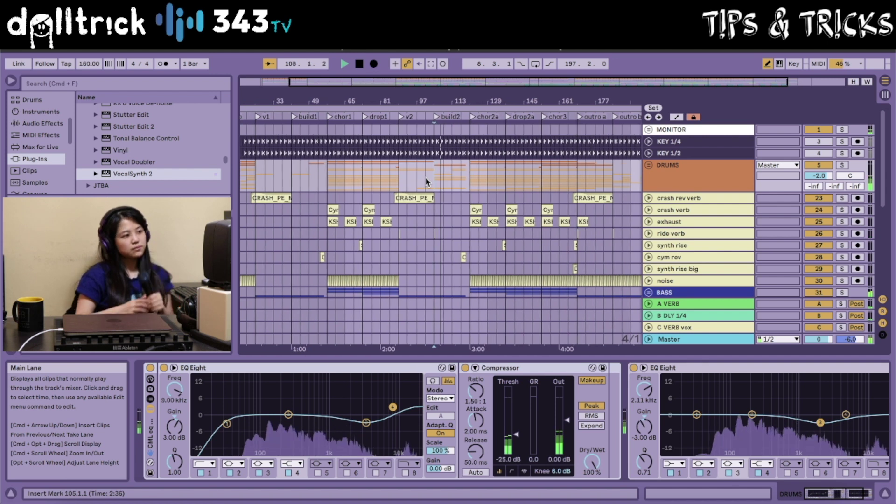
Unfold the SYNTHS group during playback, fold its strings track and unfold the arp 1/16 track.
scroll(522, 177, "down", 10)
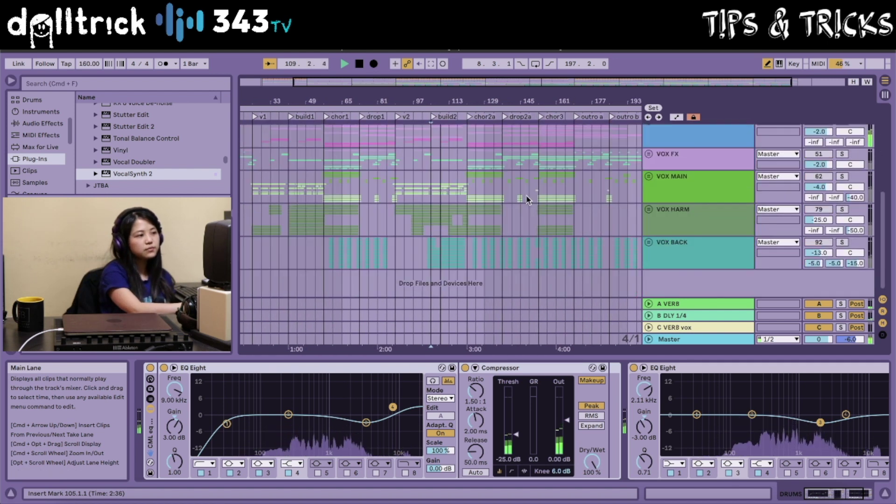
left_click(649, 133)
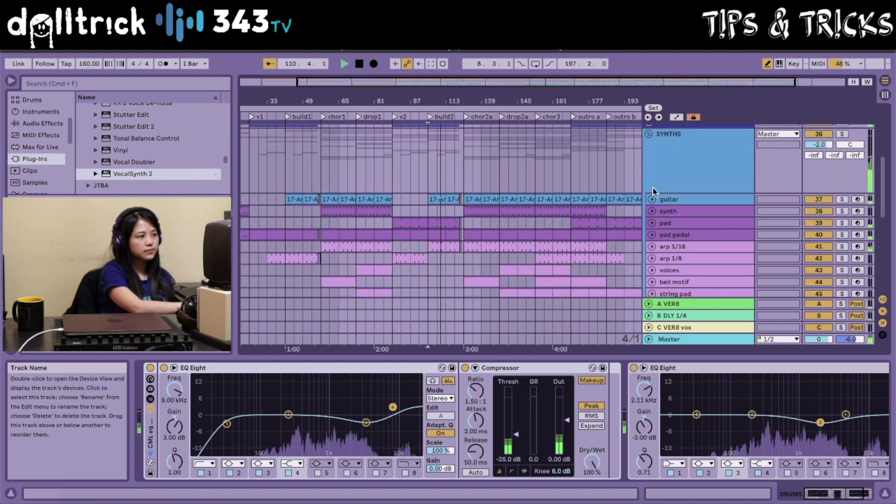
scroll(652, 195, "down", 2)
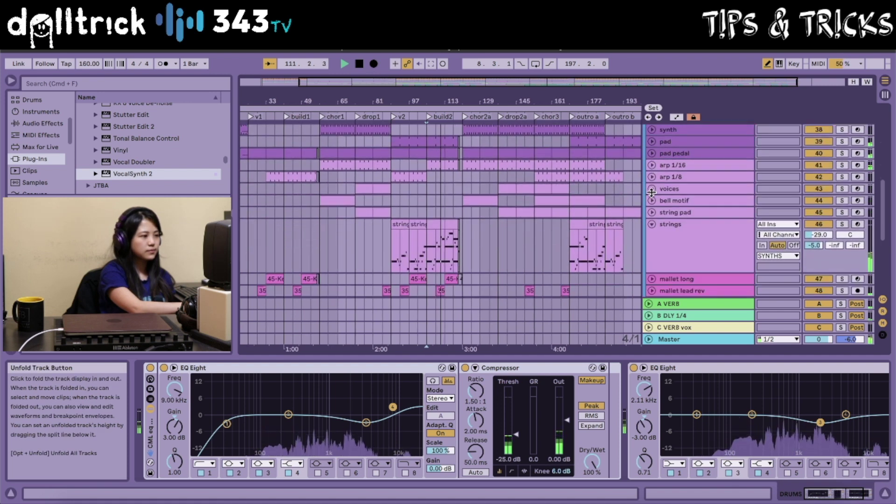
left_click(653, 223)
left_click(652, 165)
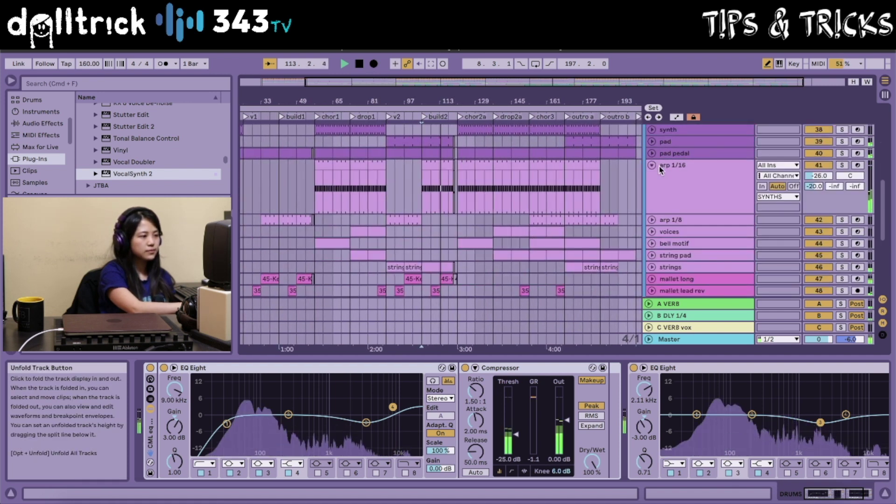
Display the arp 1/16 track's devices, stop playback, and briefly reveal the devices inside its Liquid Bassline rack.
left_click(677, 178)
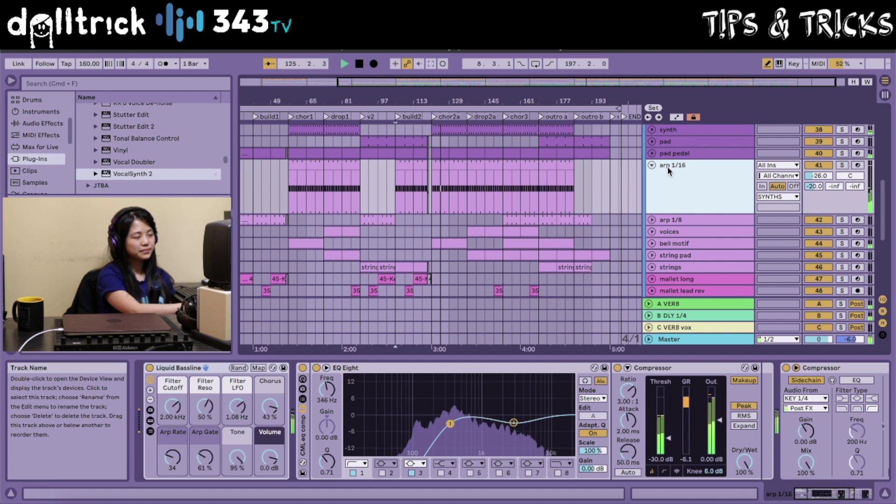
key("space")
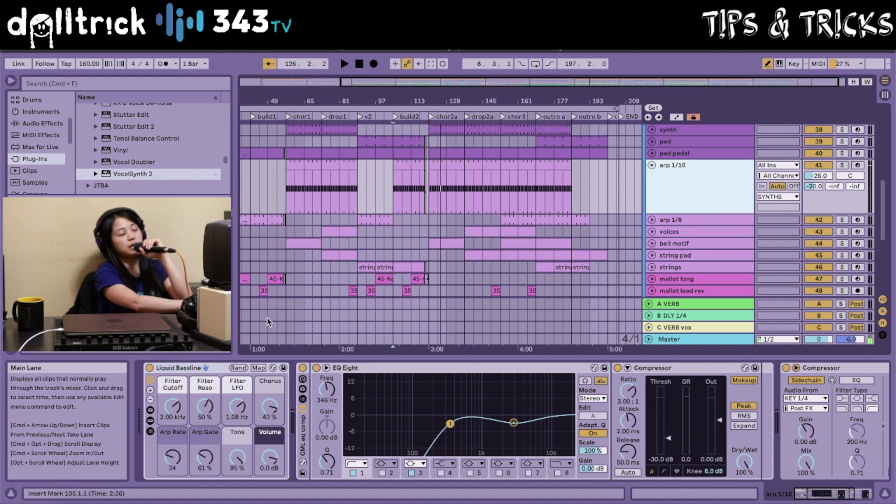
left_click(150, 424)
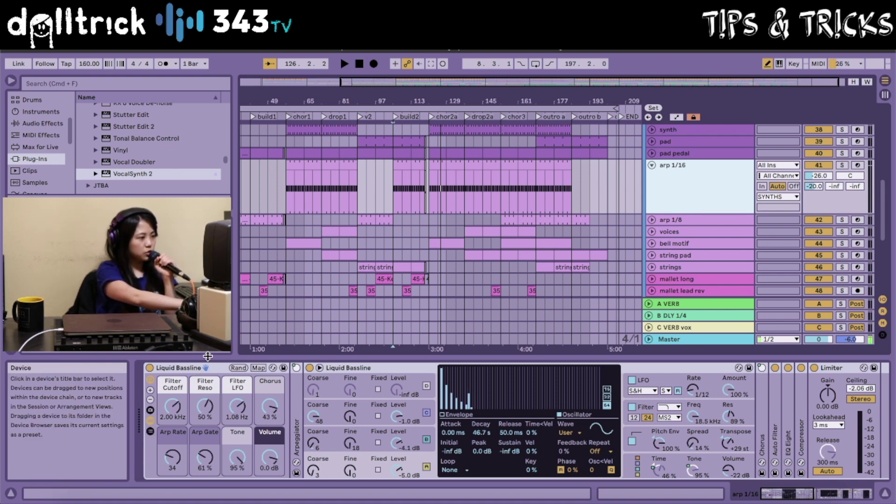
left_click(150, 420)
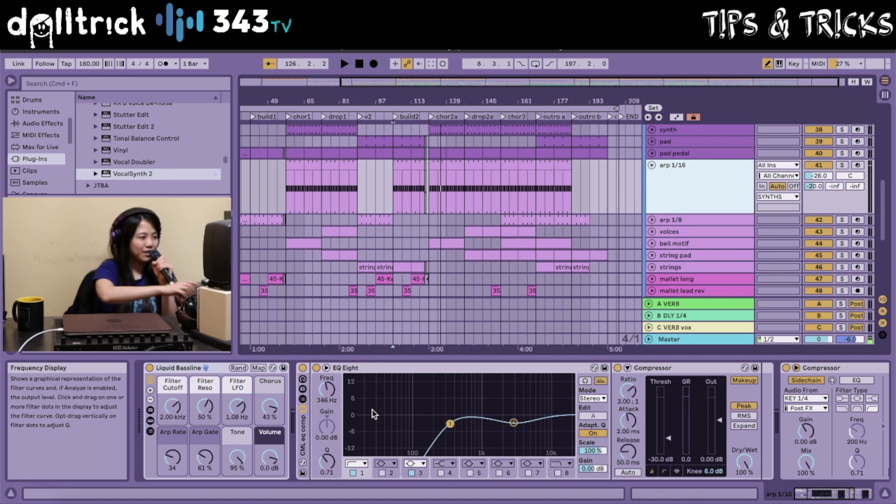
Solo the arp 1/16 track and play it twice from its build2 clip at 105.1.1, stopping each time.
left_click(843, 165)
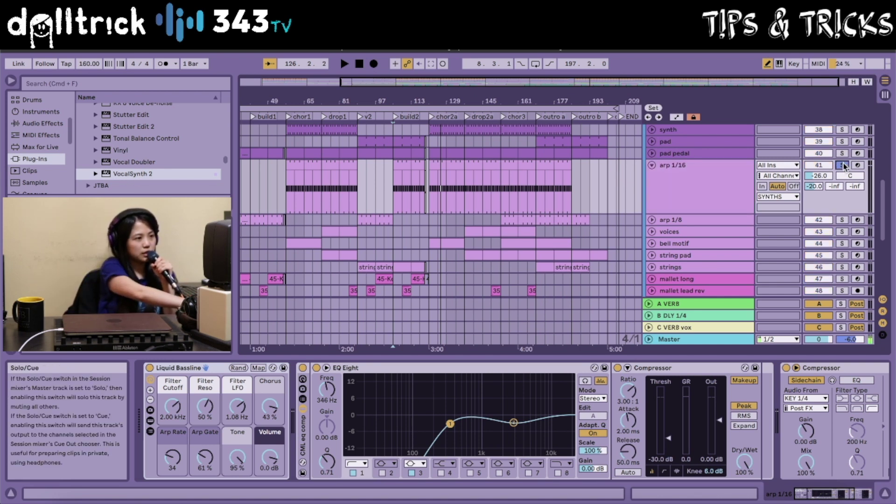
left_click(404, 166)
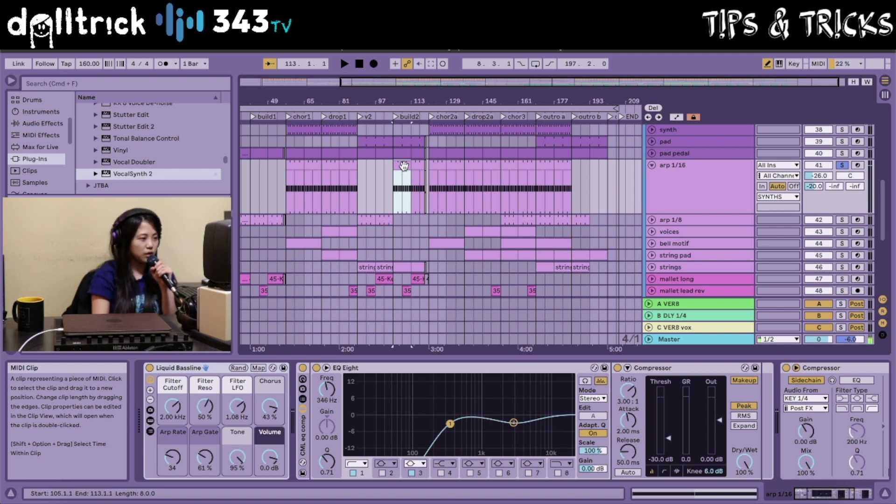
key("space")
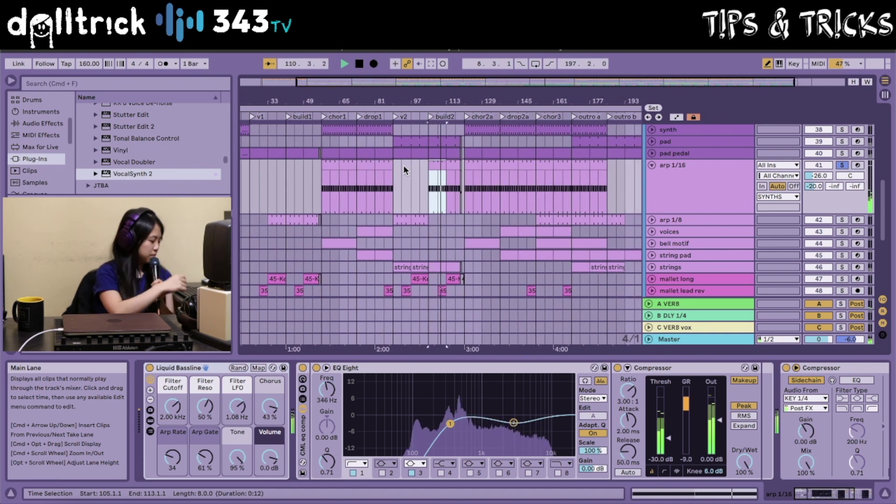
key("space")
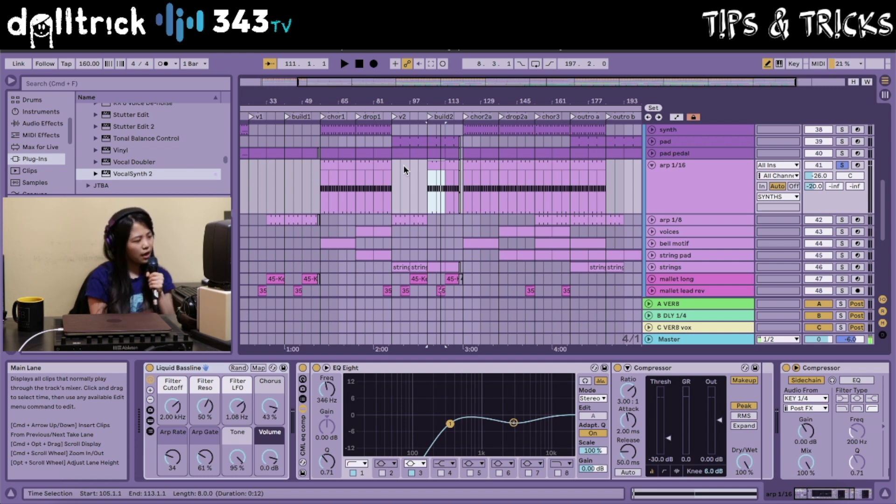
key("space")
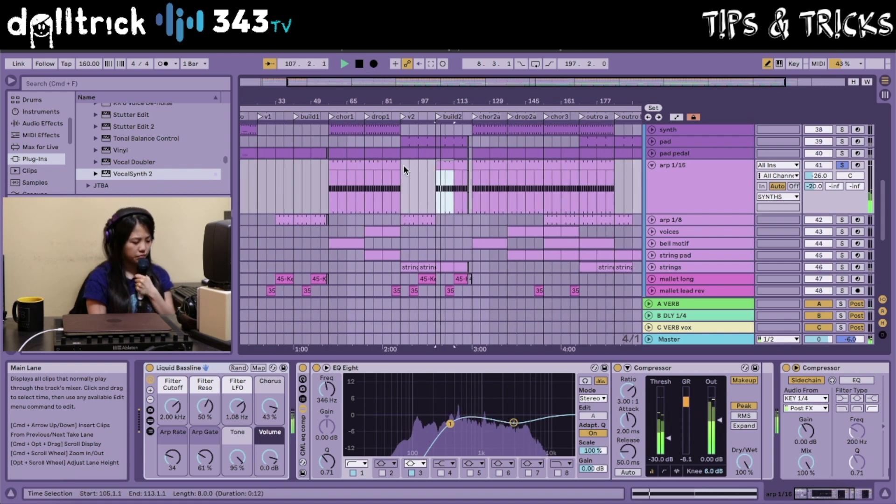
key("space")
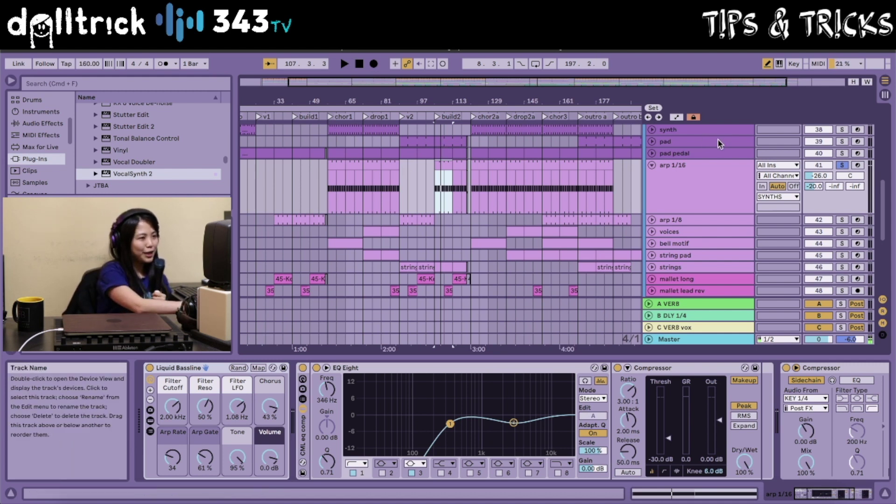
Turn off the solo on arp 1/16 and fold the track.
left_click(842, 167)
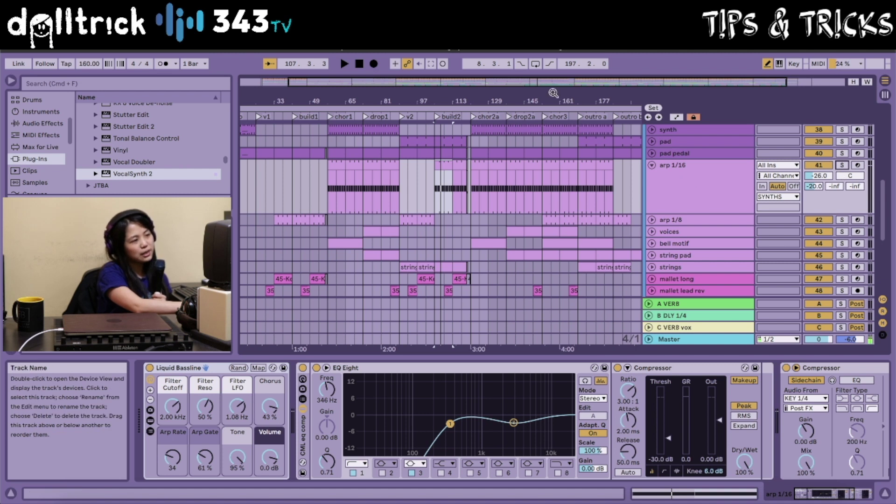
left_click_drag(553, 98, 553, 89)
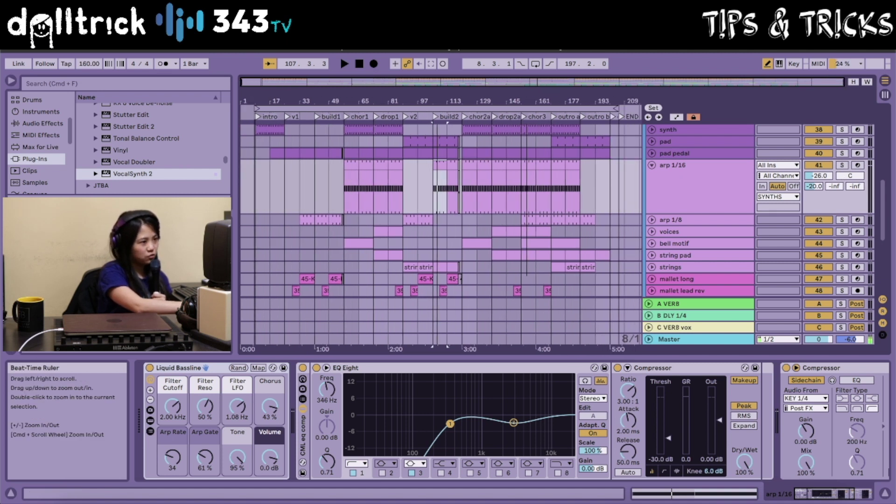
left_click(652, 165)
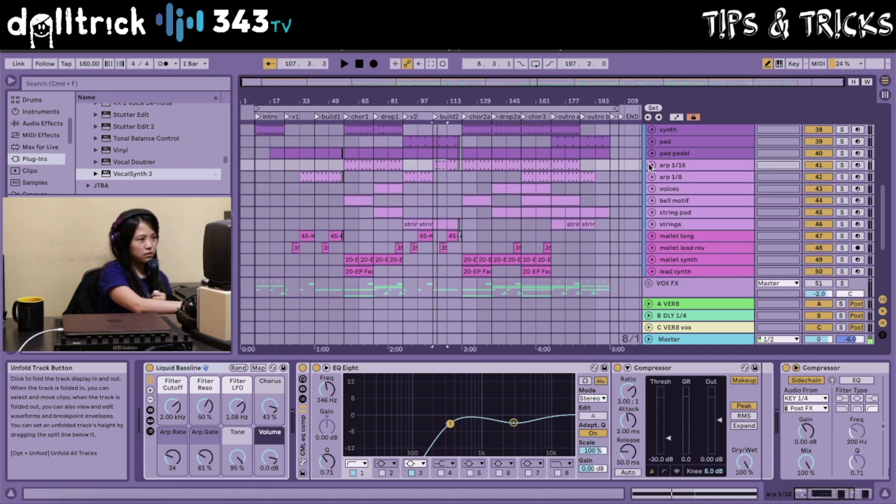
Unfold and solo the strings track, play it from its v2 clip at 89.1.1, and stop after listening.
left_click(653, 225)
left_click(842, 224)
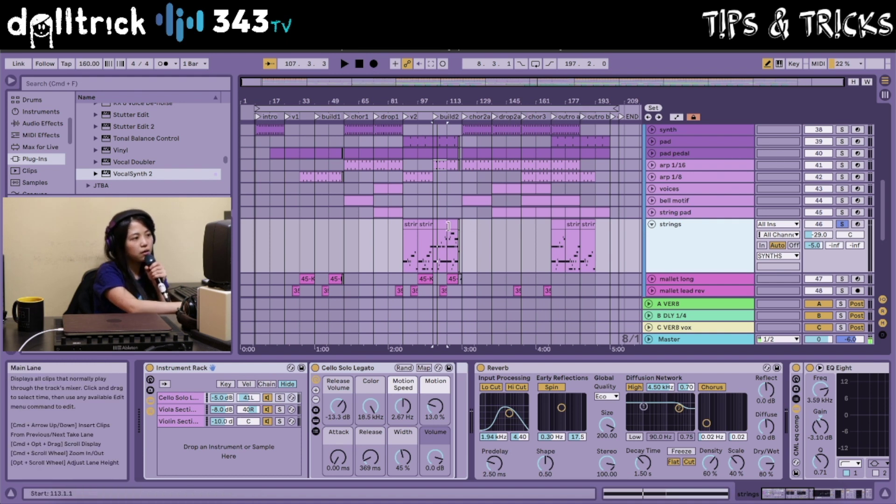
left_click(410, 225)
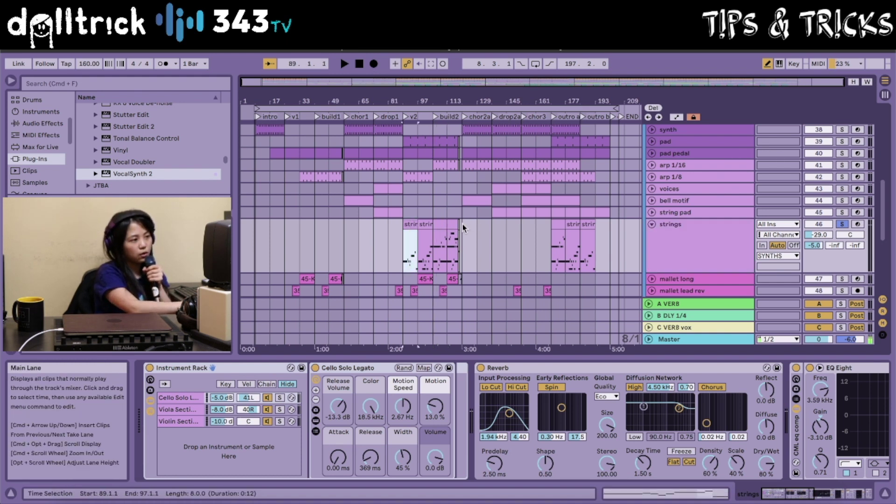
key("space")
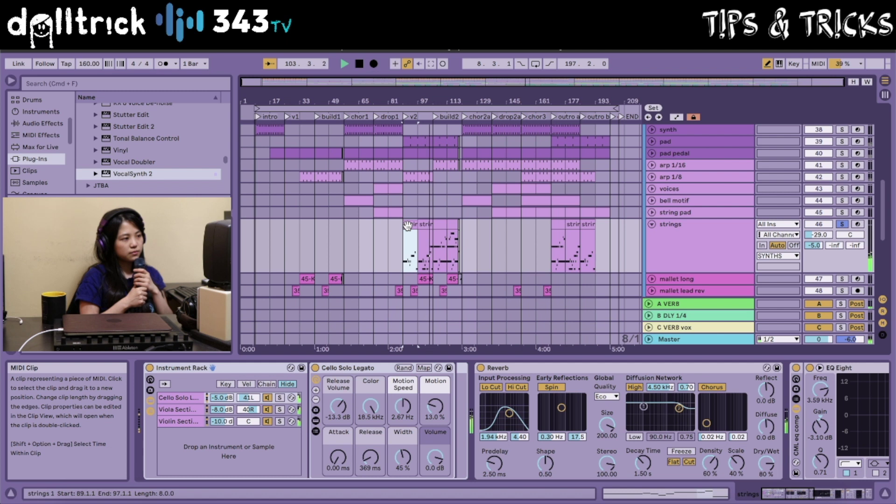
key("space")
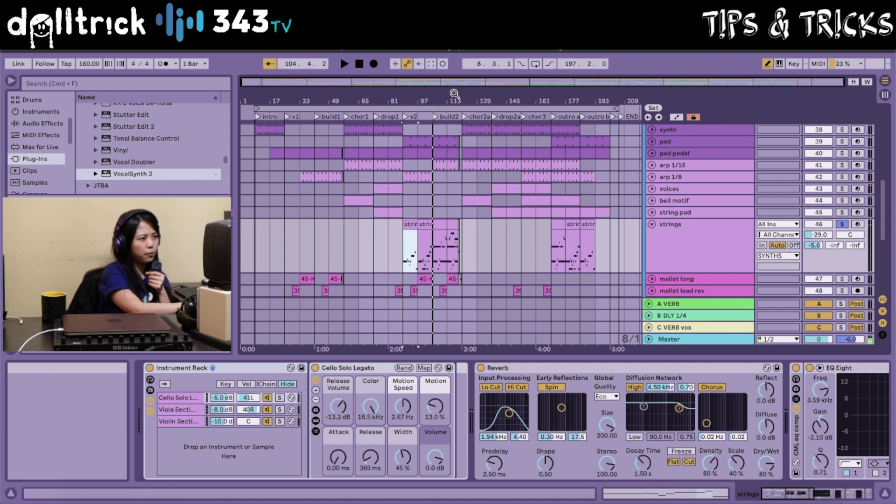
Play the soloed strings track from 113.1.1 in the build2 section, and stop after listening.
left_click_drag(456, 100, 456, 154)
left_click(434, 248)
left_click(331, 267)
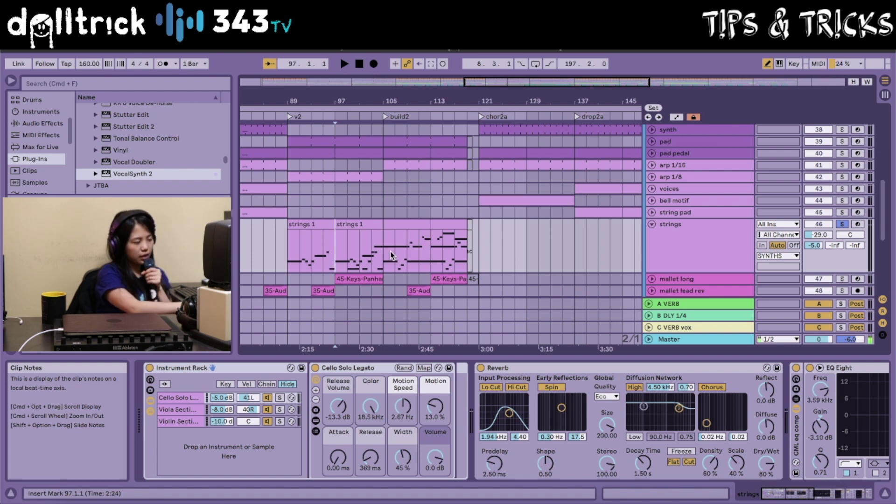
left_click(434, 256)
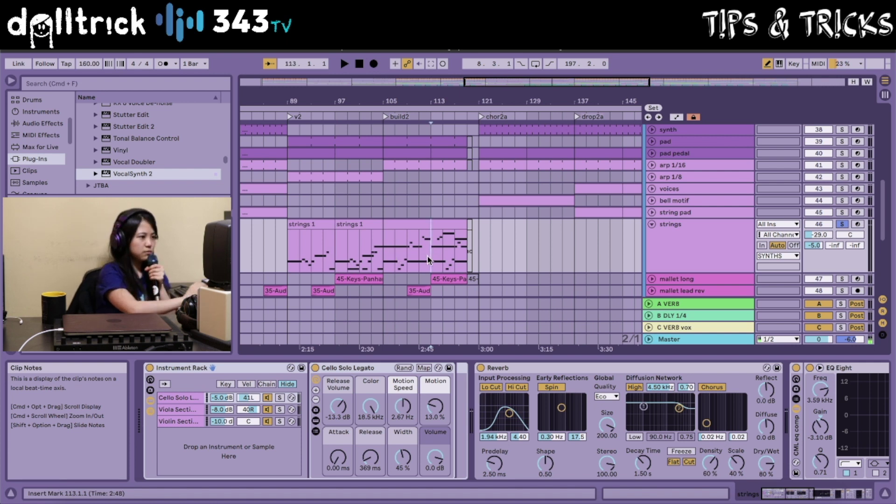
key("space")
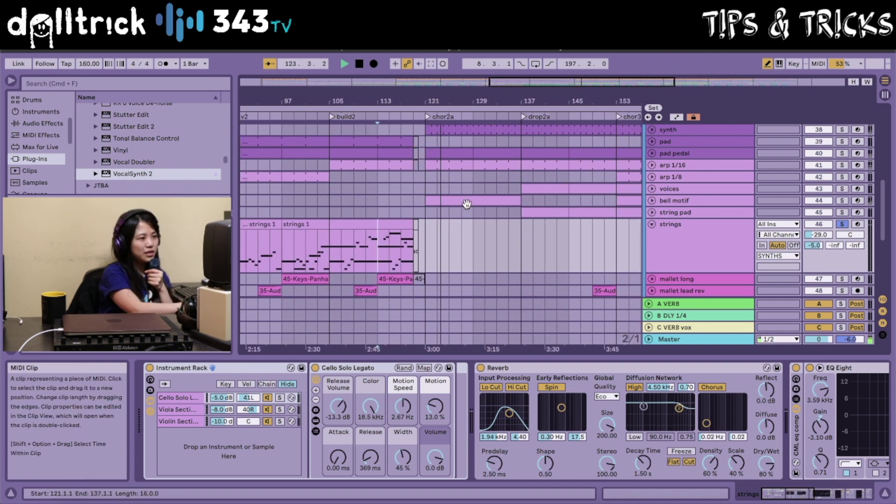
key("space")
Turn off the solo on the strings track and fold the SYNTHS group.
left_click(494, 206)
left_click(842, 224)
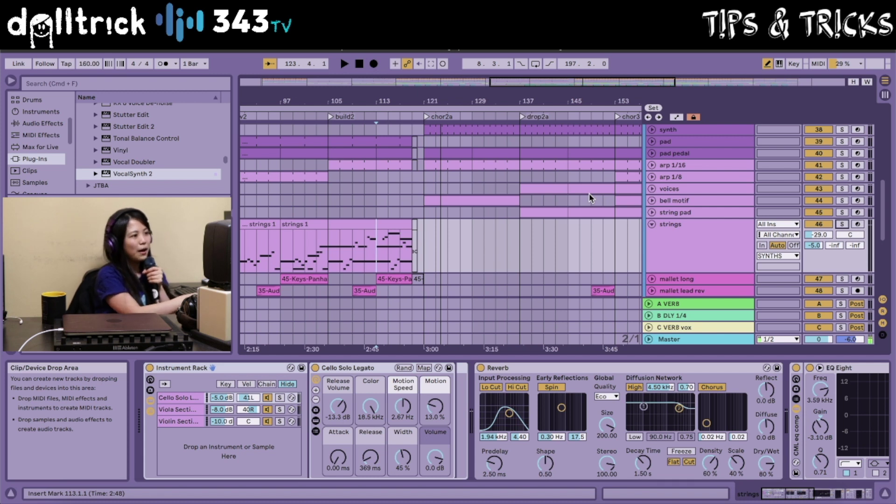
scroll(604, 225, "up", 10)
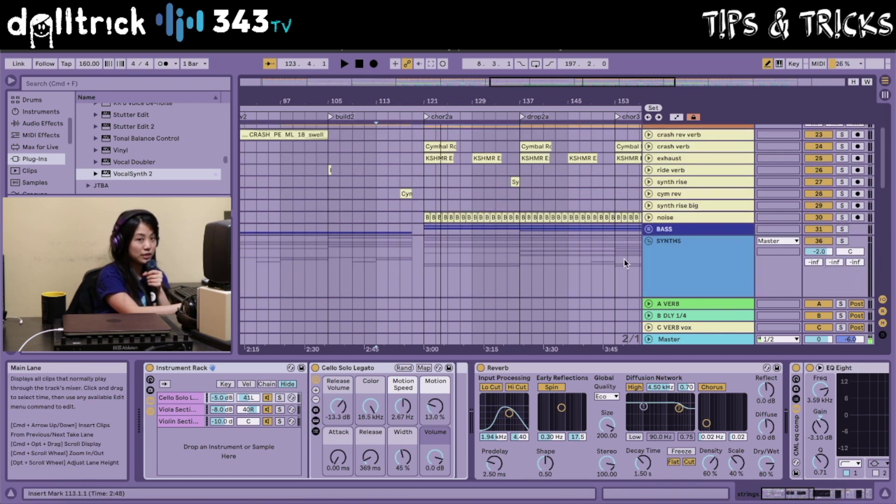
left_click(650, 237)
scroll(594, 250, "down", 3)
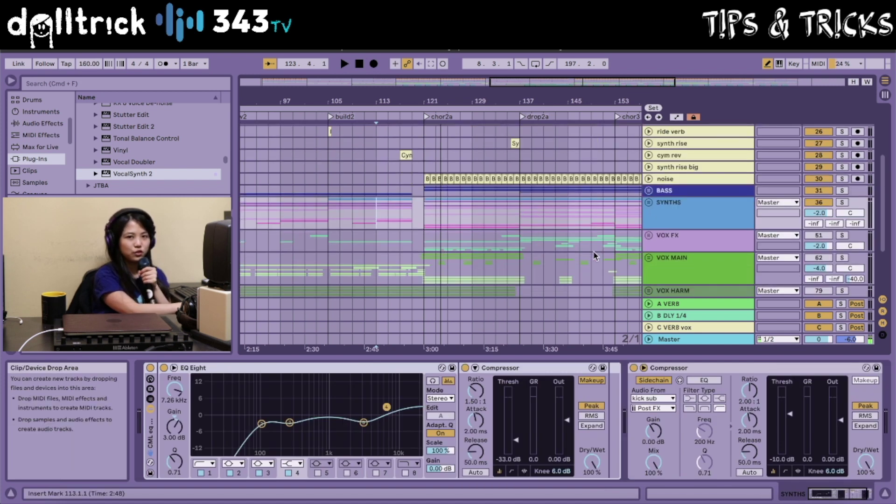
scroll(593, 256, "down", 1)
Play the arrangement from 49.1.1 in the build1 section into chor1, and stop after listening.
left_click_drag(416, 100, 459, 100)
scroll(397, 248, "up", 8)
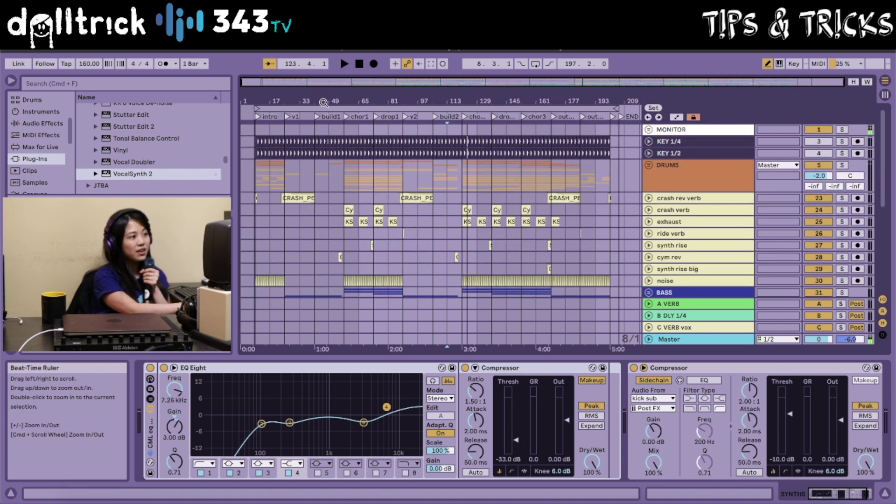
mouse_move(341, 103)
left_mouse_down()
mouse_move(338, 147)
mouse_move(373, 94)
left_mouse_up()
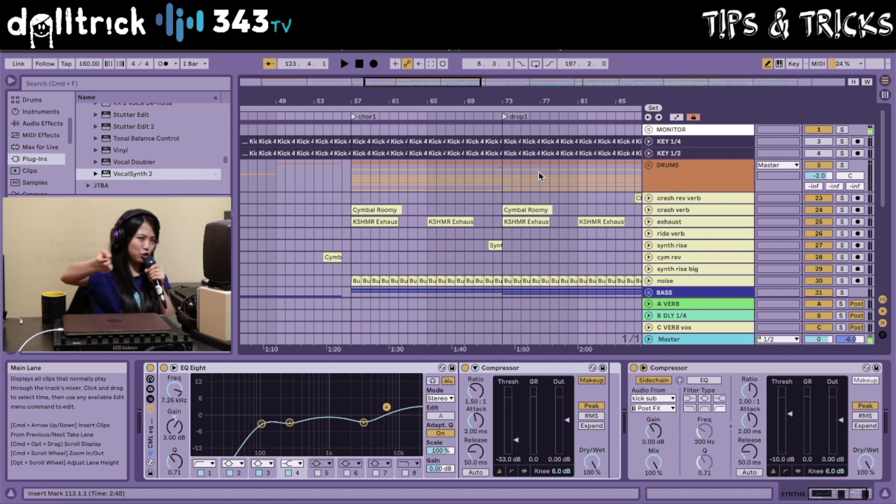
left_click_drag(392, 109, 392, 102)
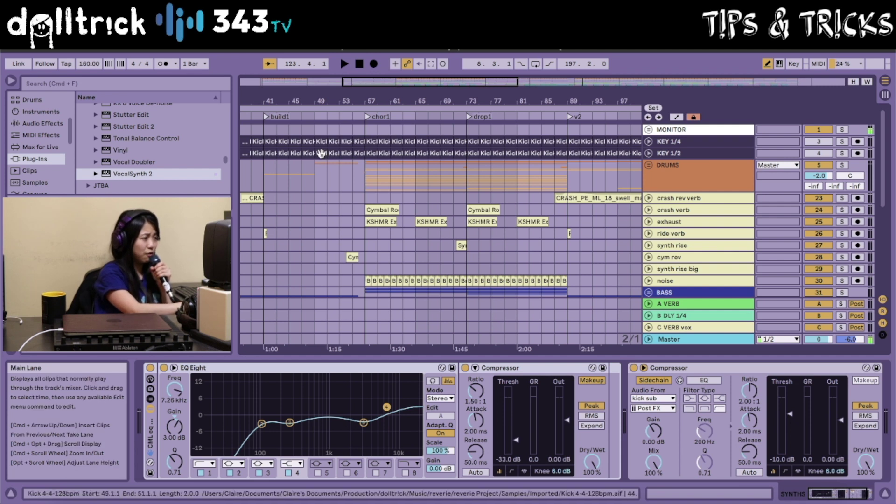
left_click(339, 180)
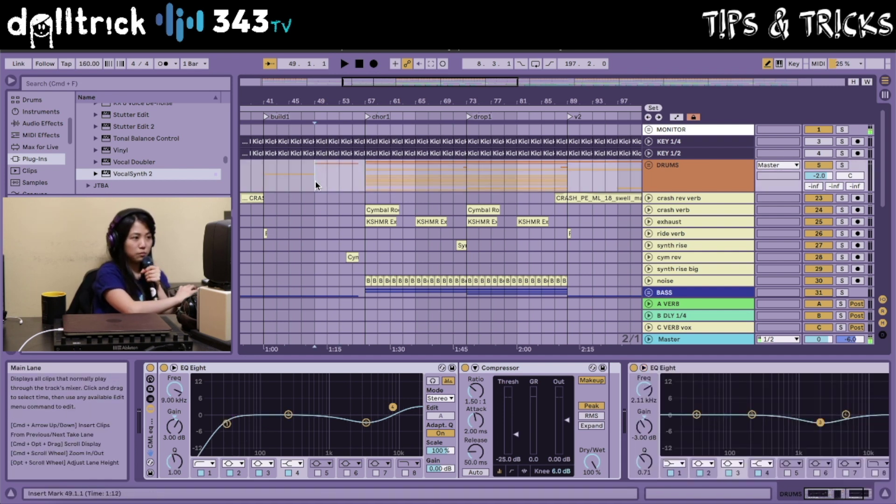
key("space")
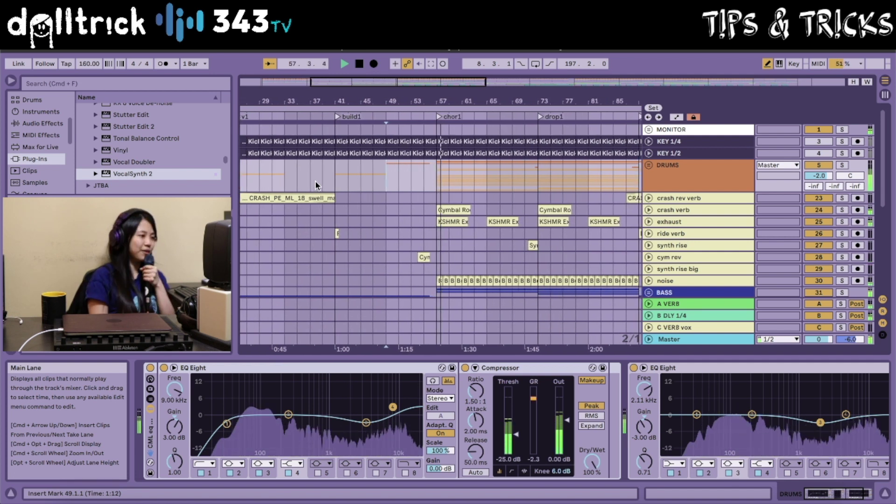
key("space")
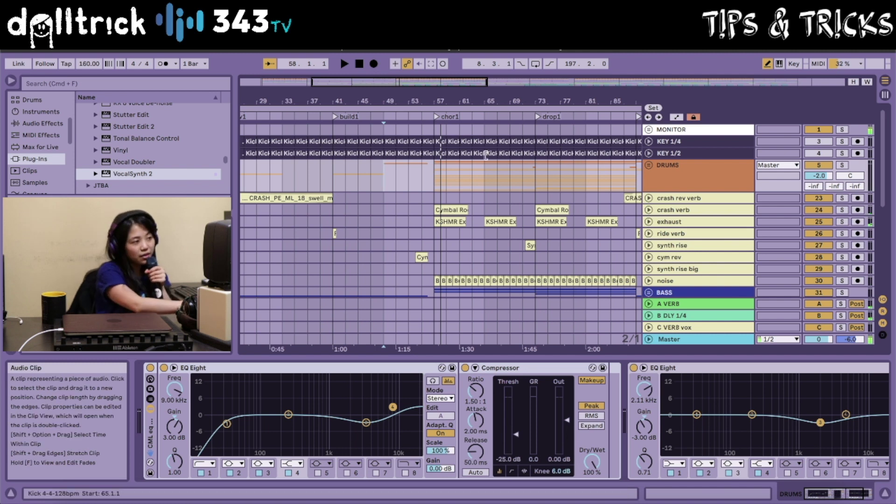
Activate the VOX MAIN, VOX HARM and VOX BACK group tracks.
scroll(486, 167, "right", 2)
scroll(485, 163, "right", 10)
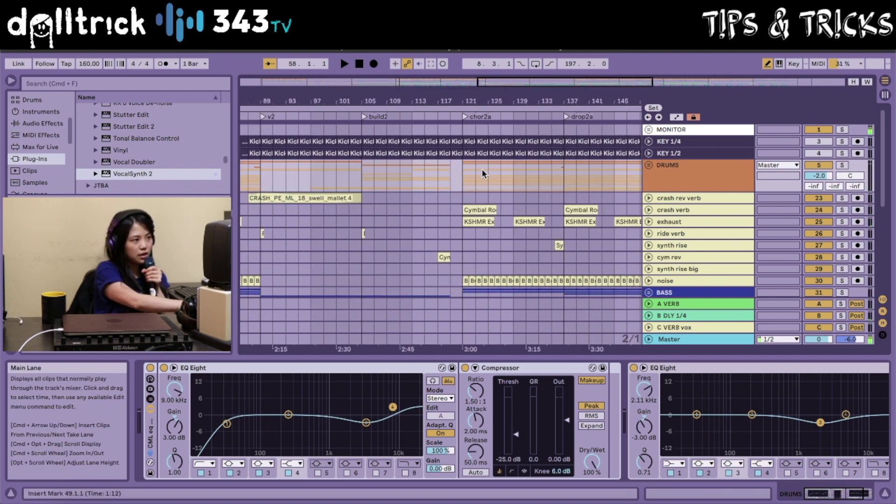
scroll(483, 166, "down", 2)
scroll(489, 178, "down", 10)
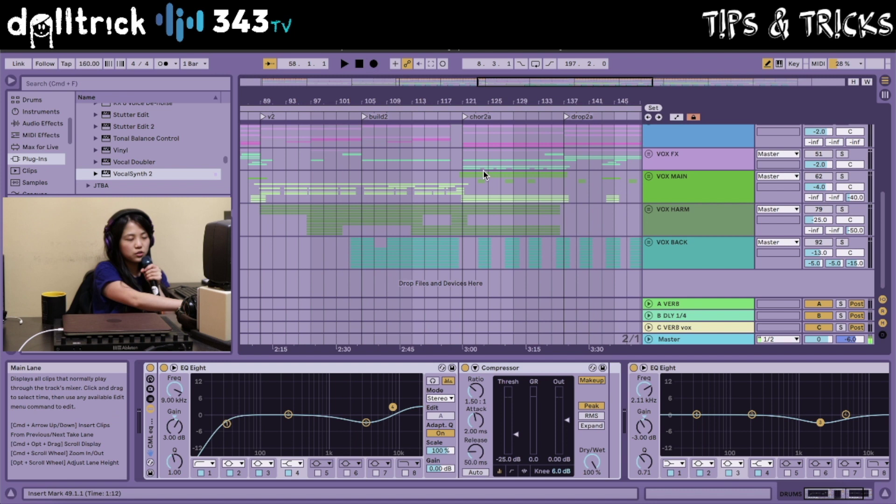
scroll(816, 174, "up", 1)
left_click(820, 179)
left_click(823, 211)
left_click(824, 244)
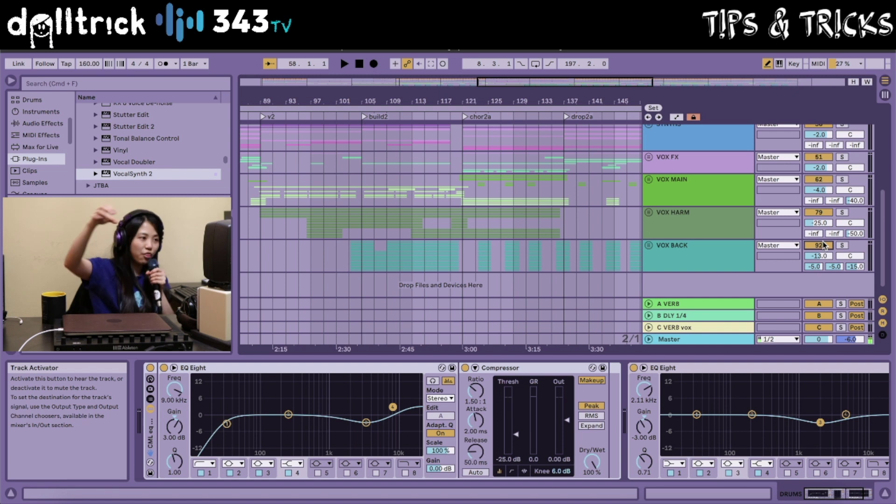
Play the arrangement with the vocals from 113.1.1 in the build2 section, and look ahead to the chor3 and outro sections.
left_click(409, 142)
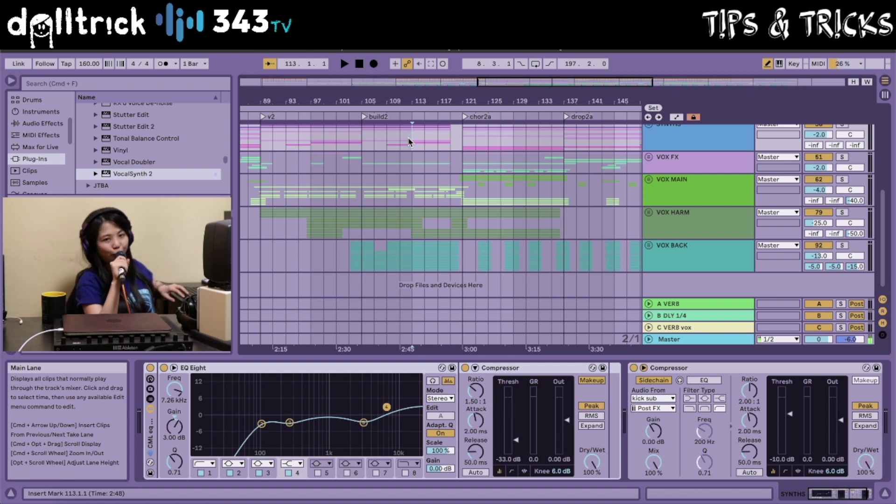
key("space")
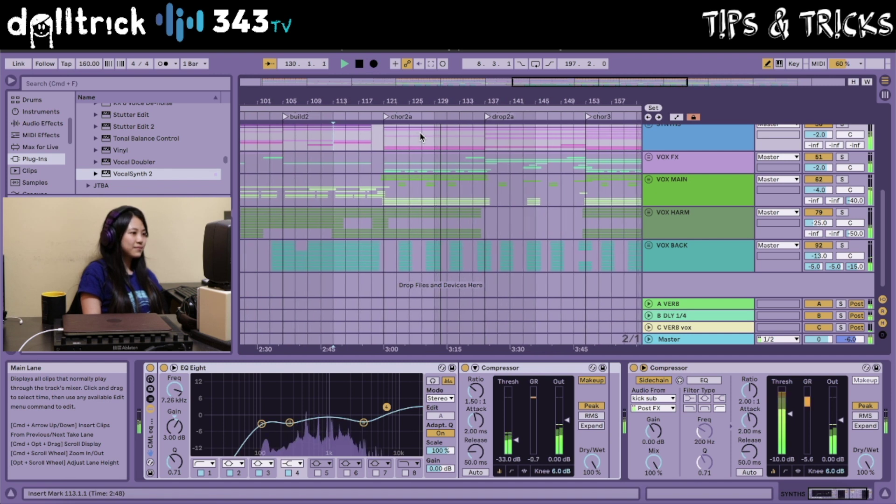
scroll(488, 133, "right", 10)
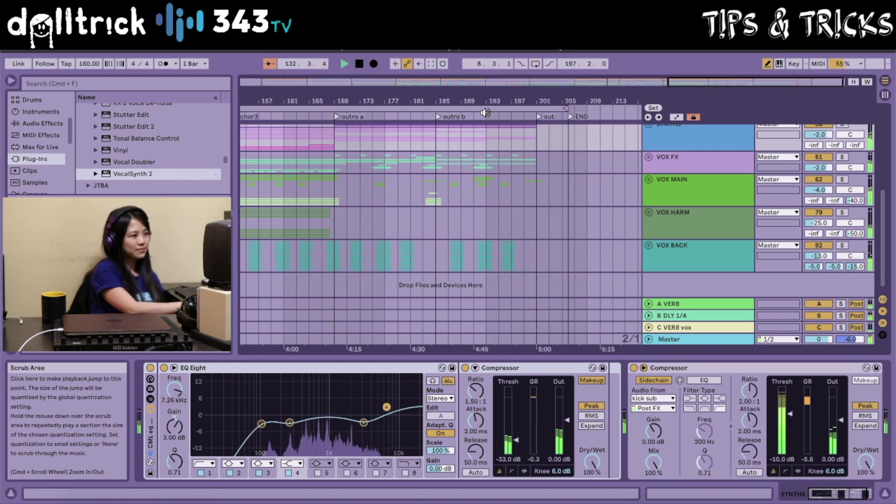
scroll(457, 148, "left", 12)
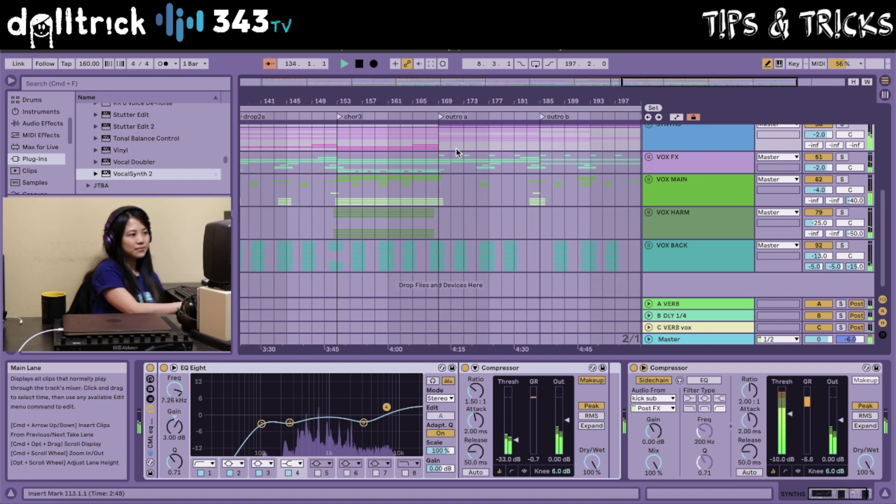